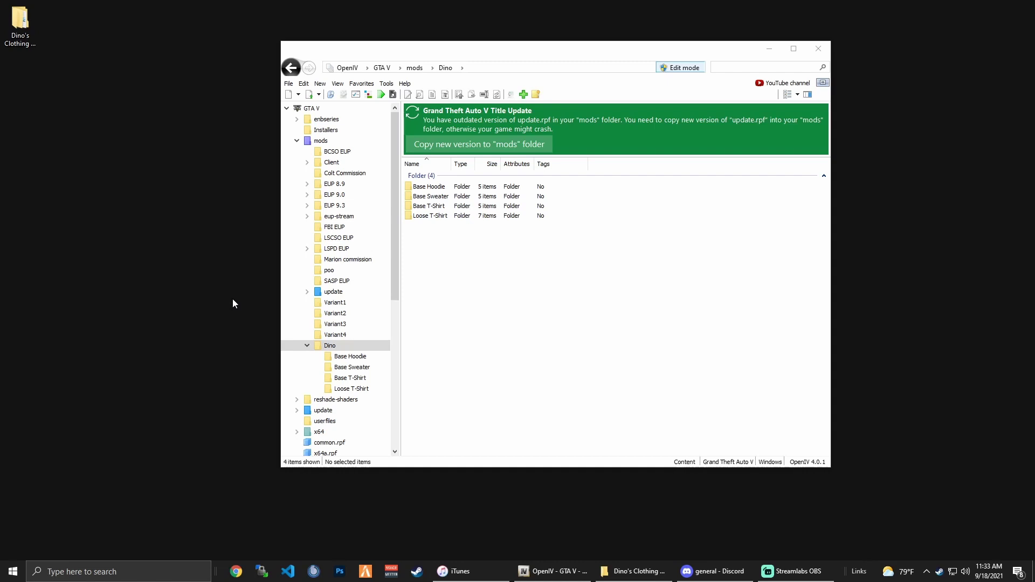
Open the Loose T-Shirt folder and view its mp_m_freemode_01^jbib_001_u.ydd model
click(431, 296)
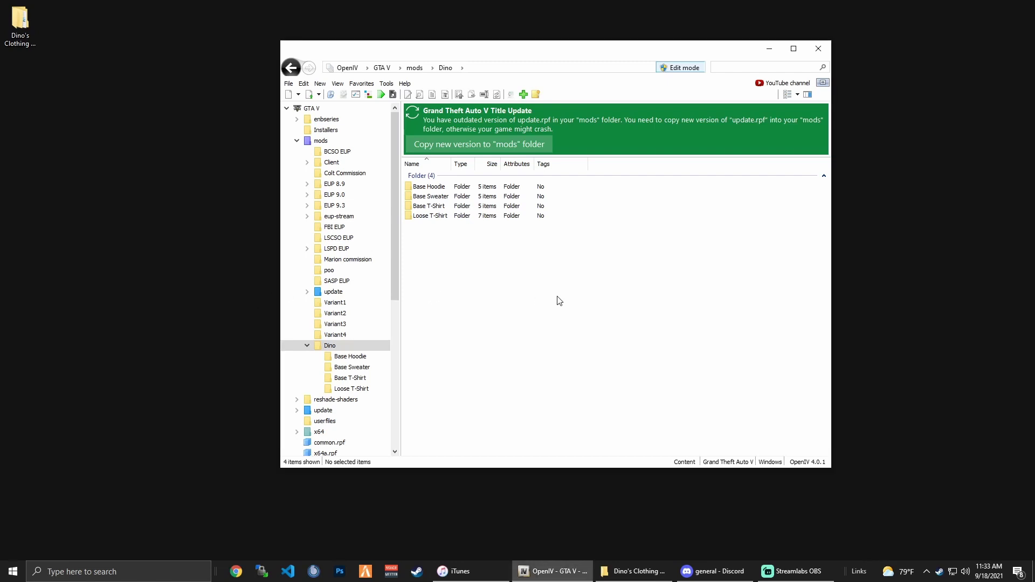
double_click(450, 216)
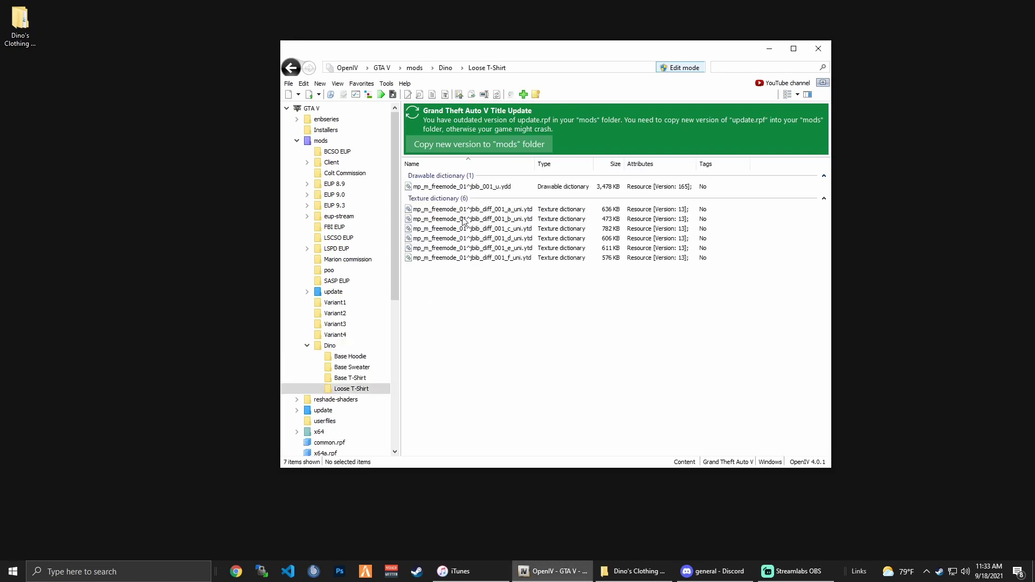
double_click(475, 187)
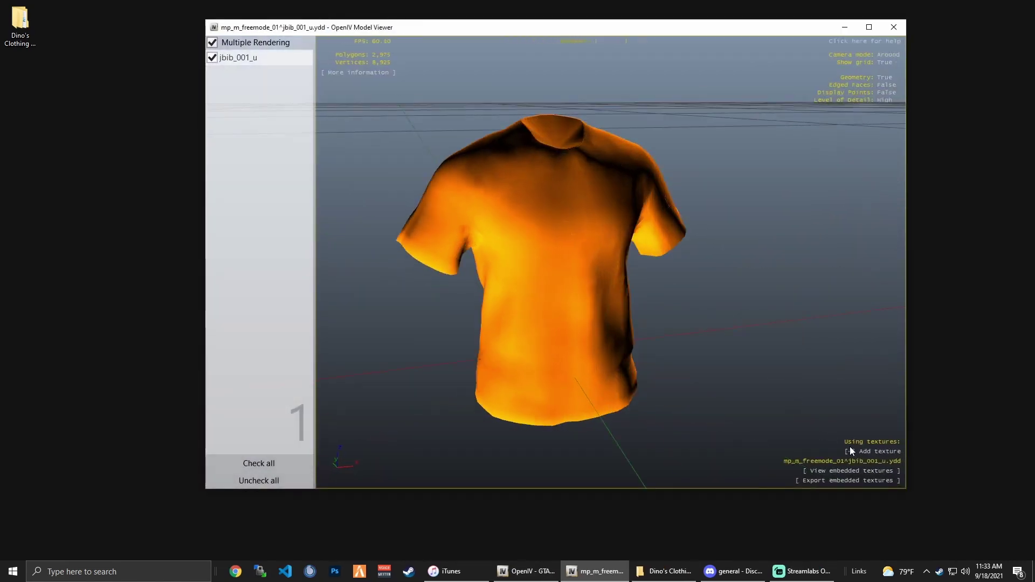
Preview the T-shirt model with the jbib_diff_001_a_uni texture, inspect it from another angle, and close the viewer
click(851, 452)
click(881, 469)
drag(591, 342, 484, 171)
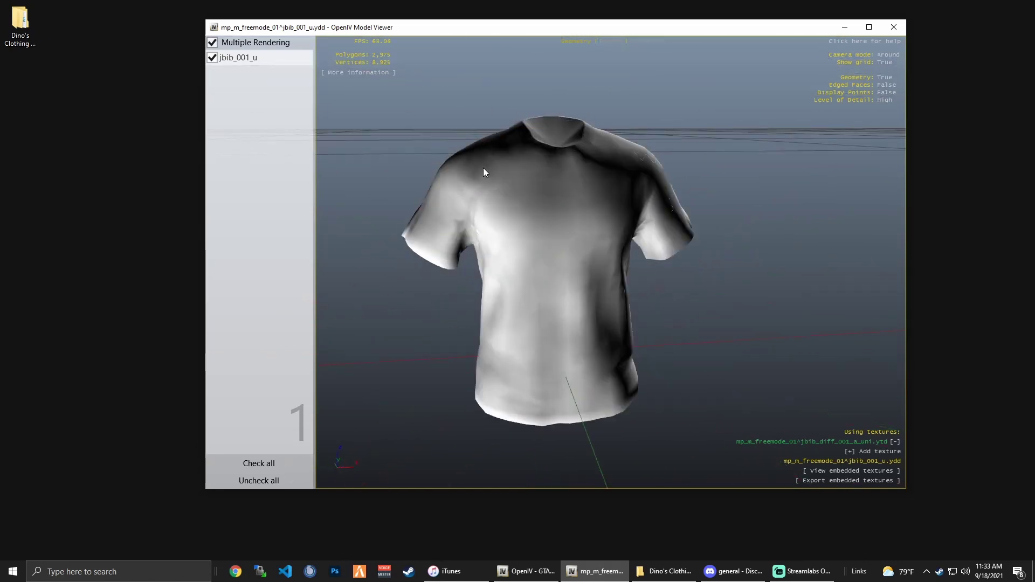
click(889, 25)
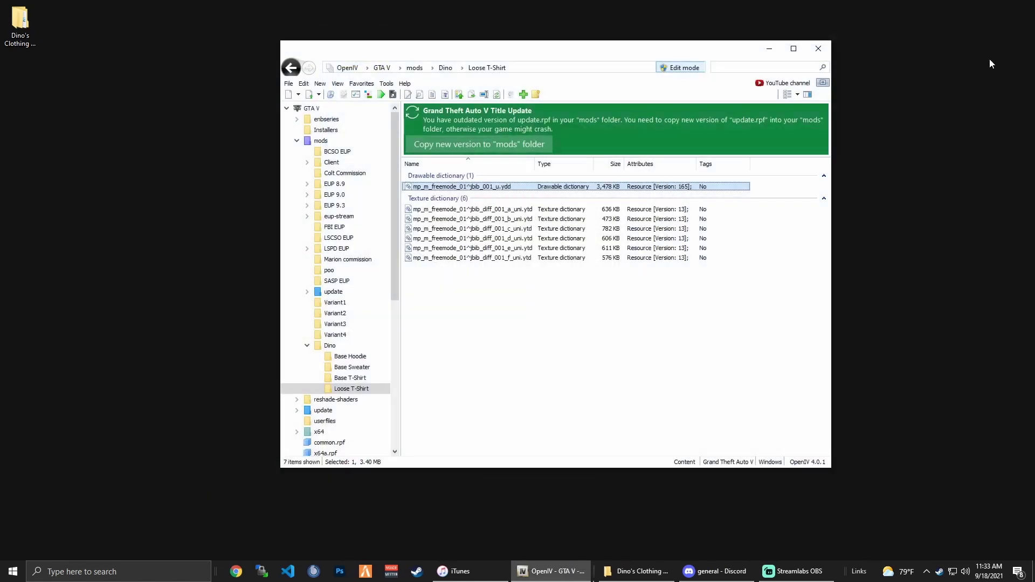
Launch Photoshop, then return to OpenIV with the Loose T-Shirt folder in view
click(348, 574)
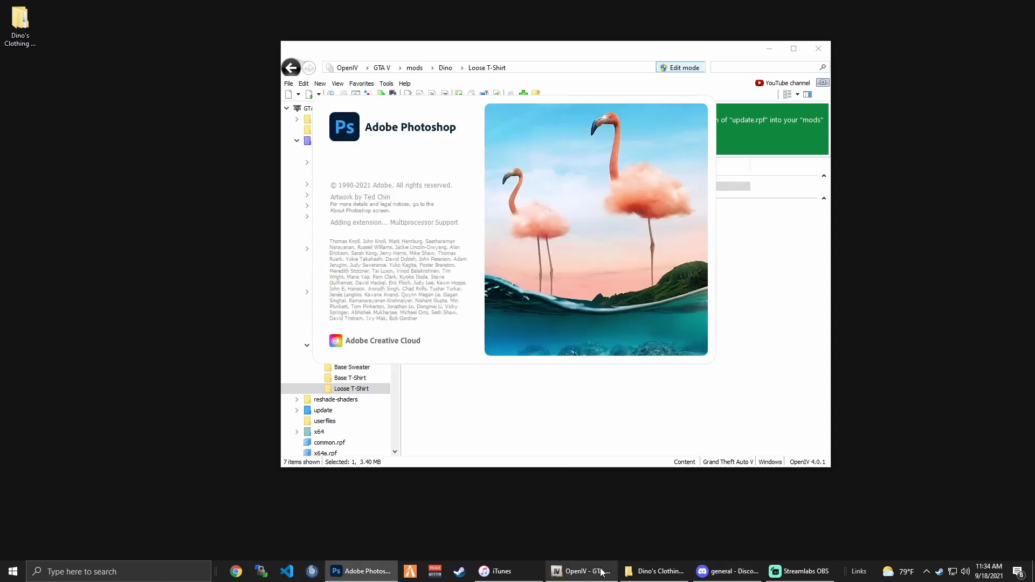
mouse_move(602, 571)
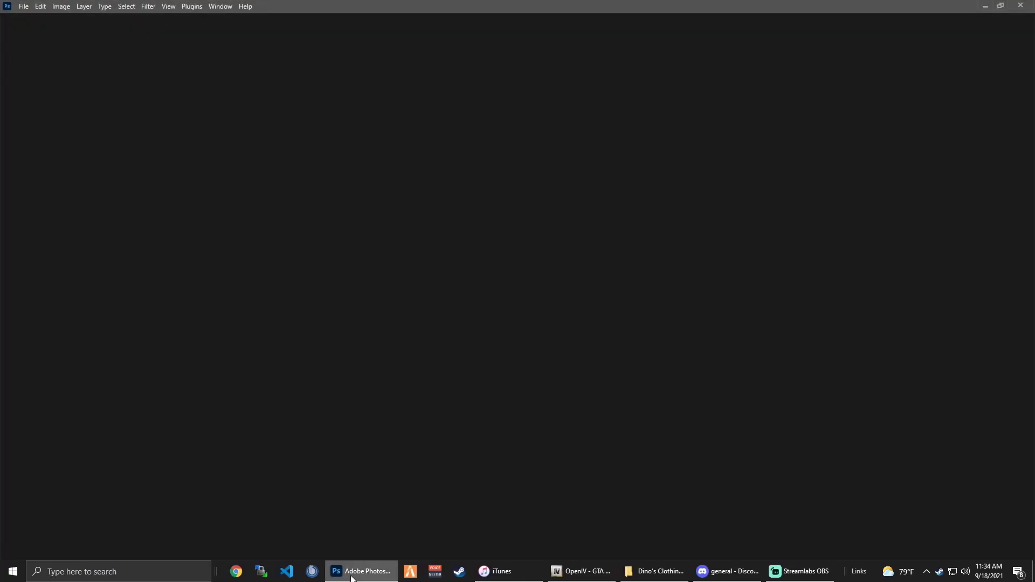
drag(358, 571, 480, 580)
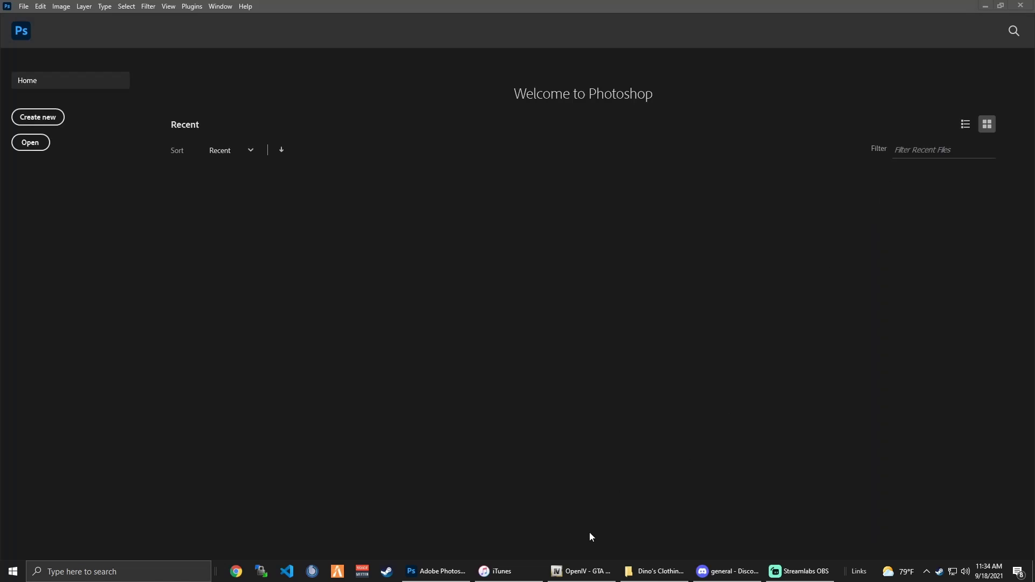
click(581, 571)
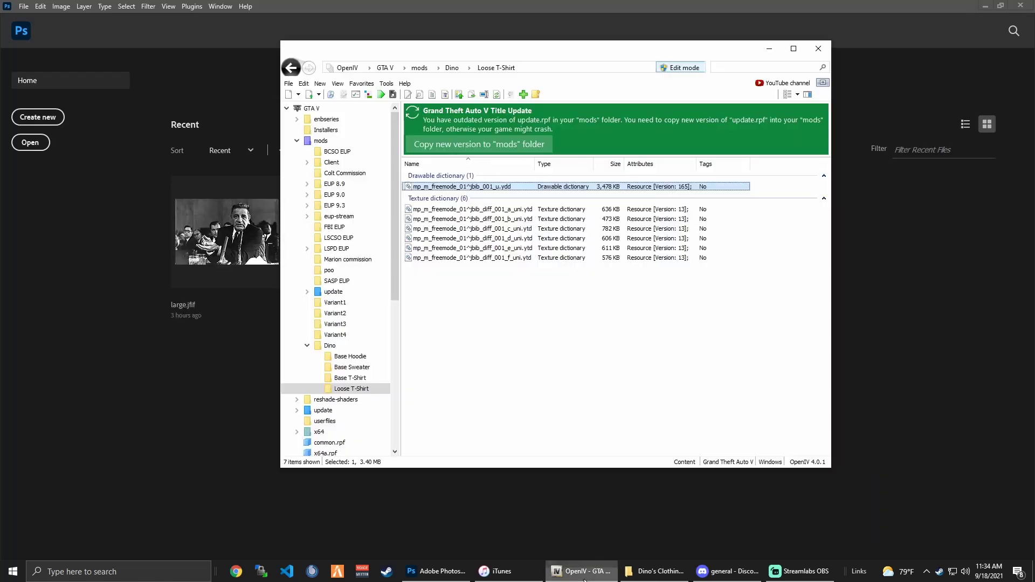
drag(427, 49, 334, 40)
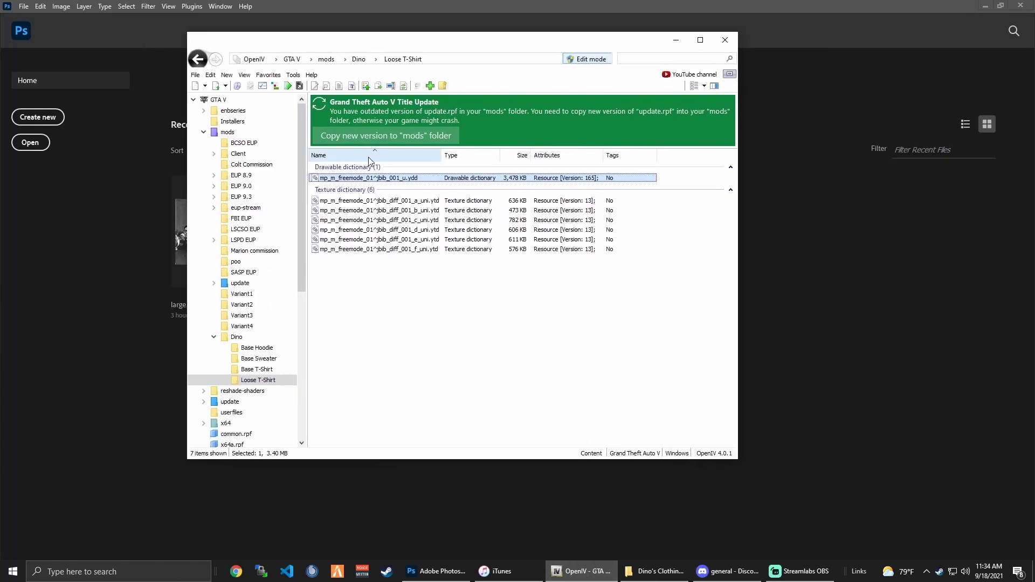
Examine the a, f and c texture dictionaries of the loose T-shirt one after another, closing each
double_click(423, 201)
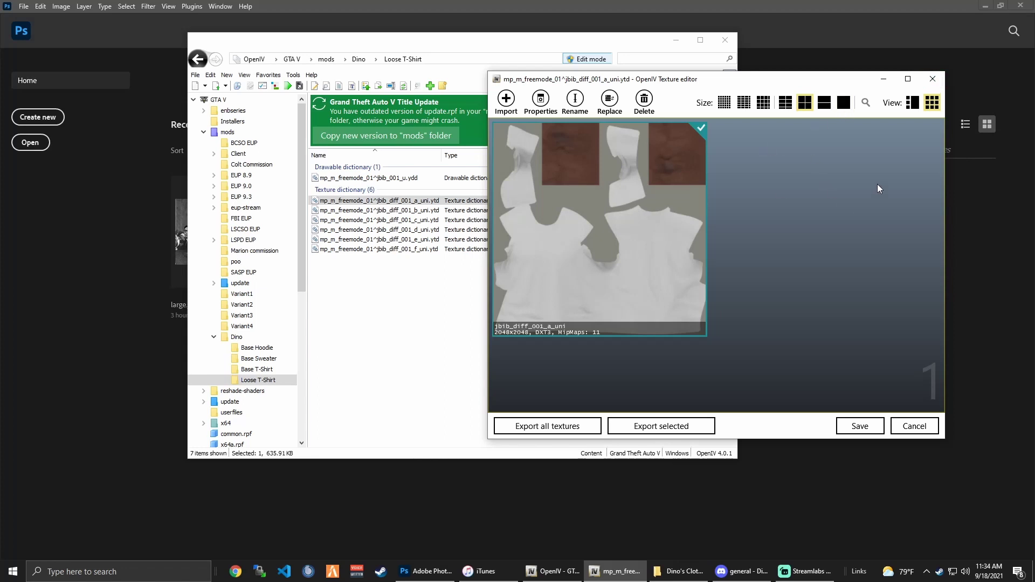
click(932, 80)
double_click(429, 251)
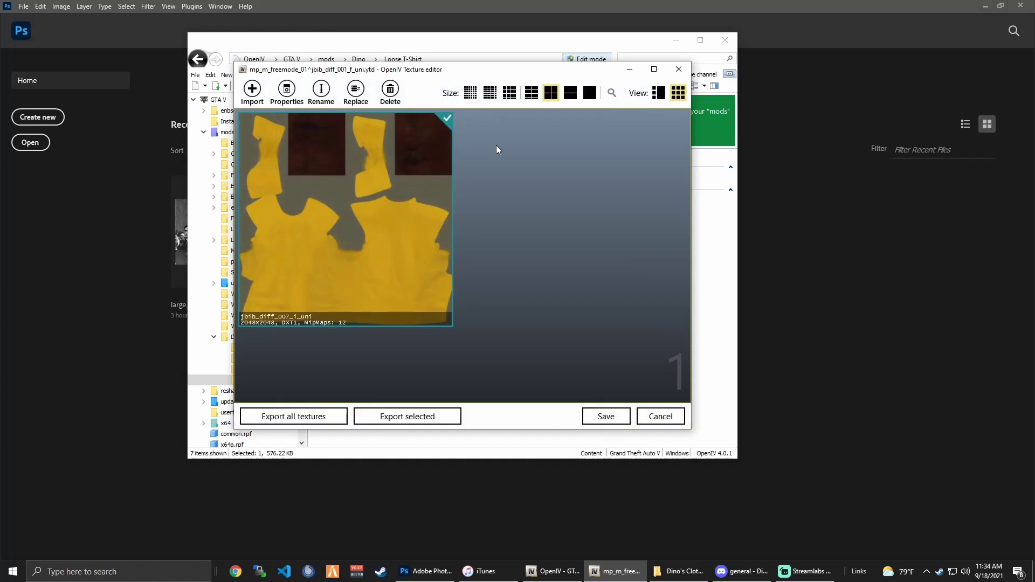
click(679, 69)
click(458, 220)
key(Return)
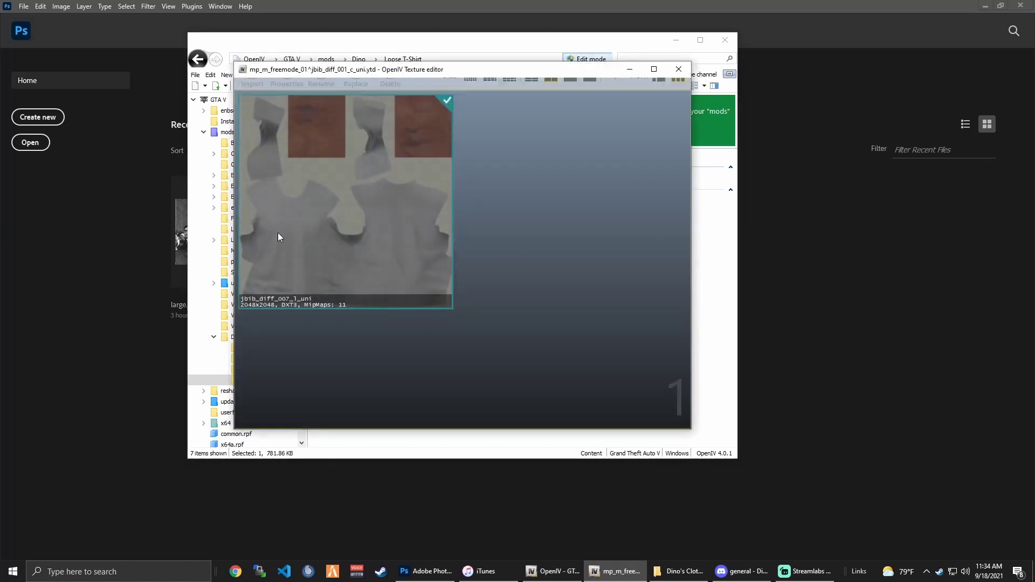
drag(331, 78, 547, 88)
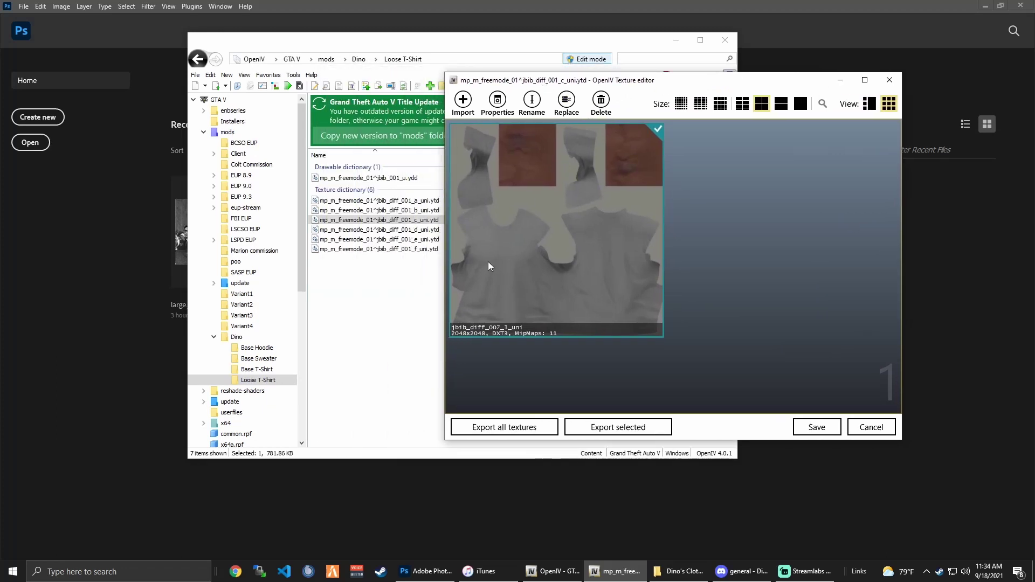
drag(529, 87, 680, 100)
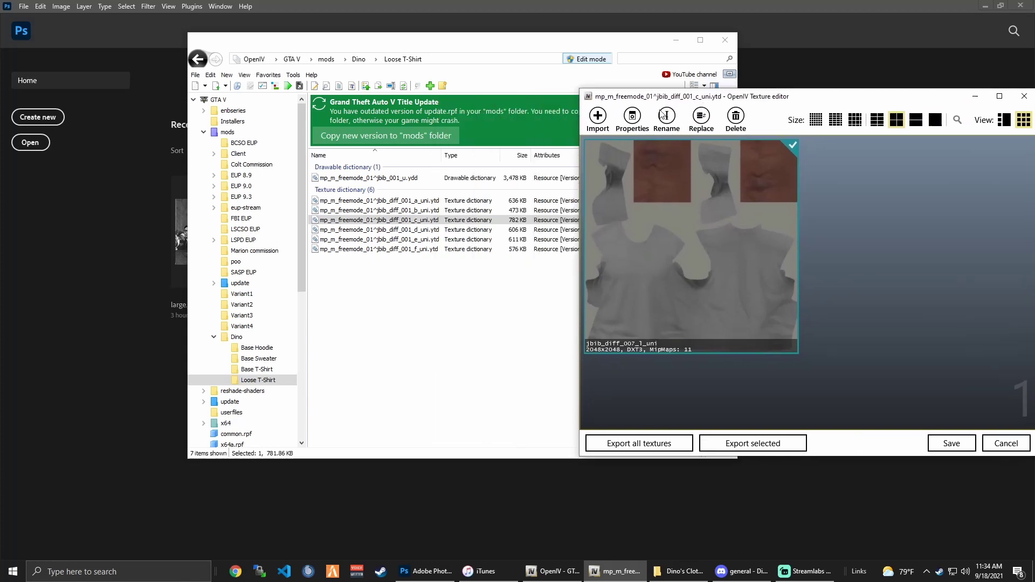
drag(974, 102, 952, 103)
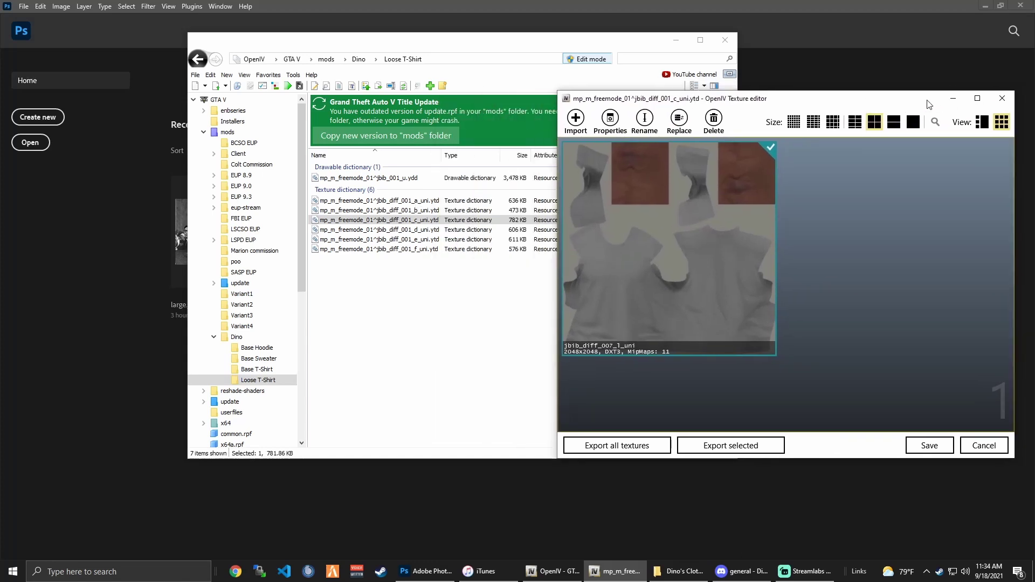
click(1001, 96)
Review the layout of the jbib_diff_001_a_uni texture again and close it
click(489, 200)
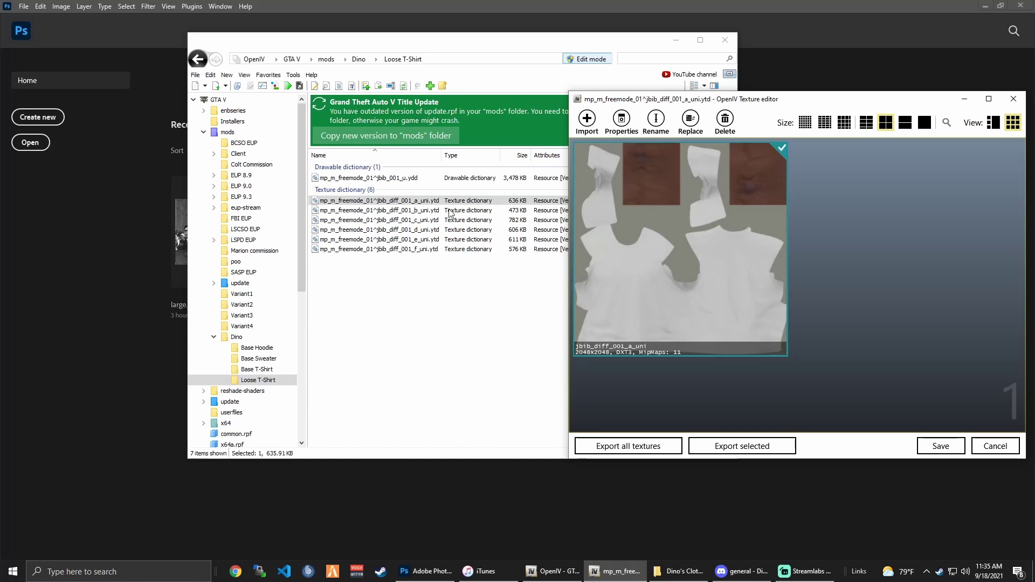
drag(665, 102, 457, 114)
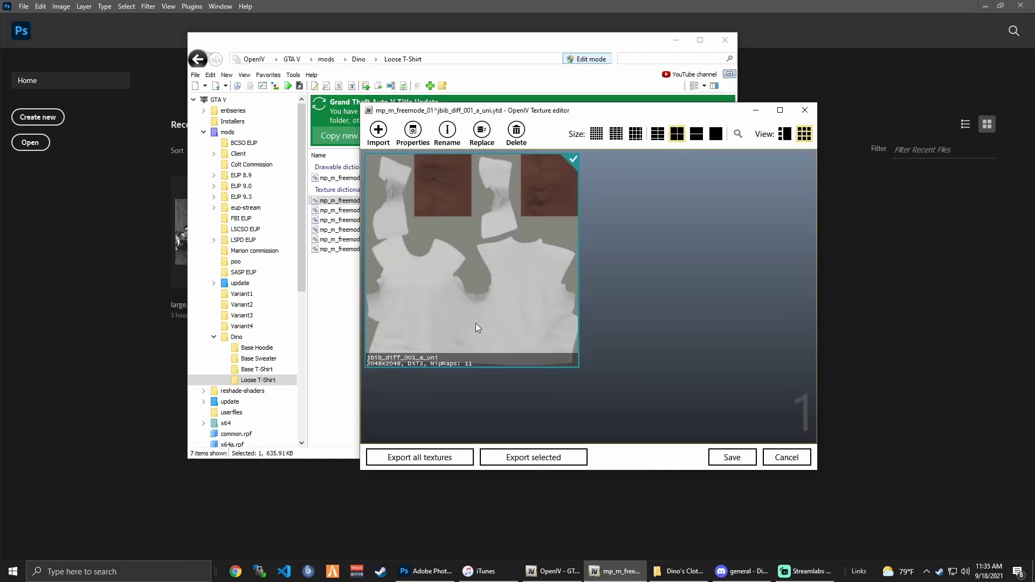
click(805, 110)
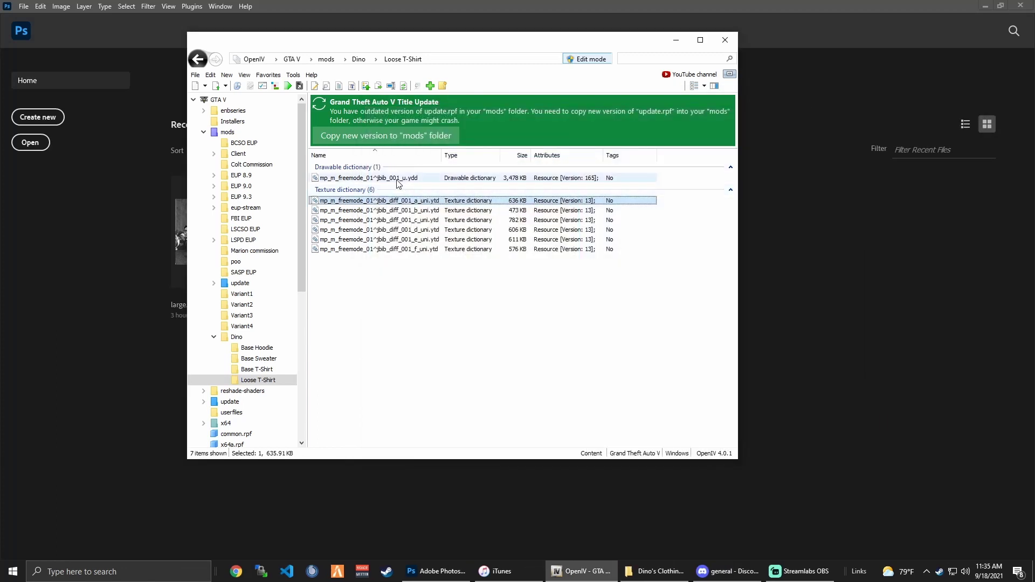
Reopen the jbib_001_u model with the a_uni texture applied and inspect it from several sides
double_click(396, 178)
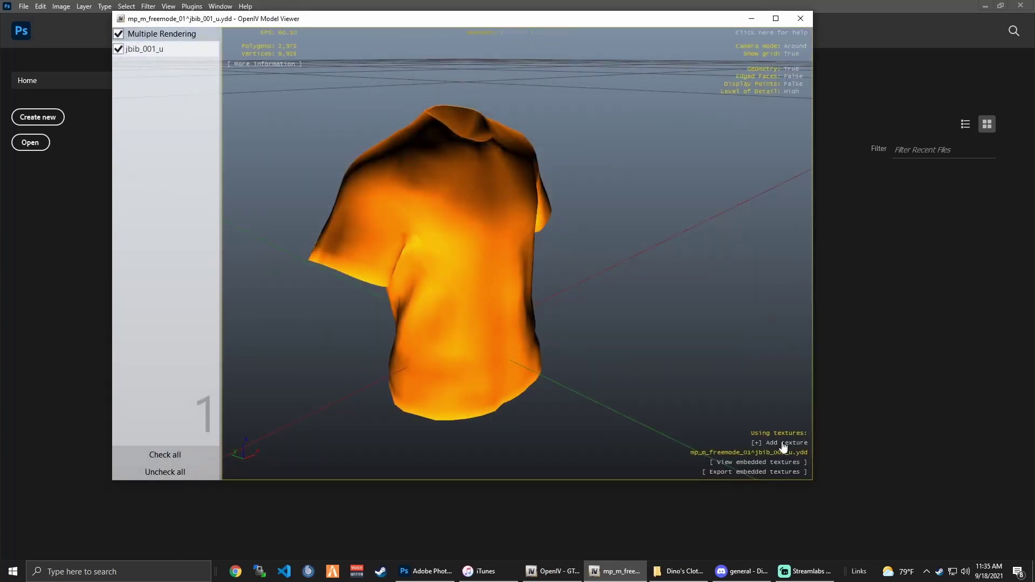
click(783, 447)
click(799, 457)
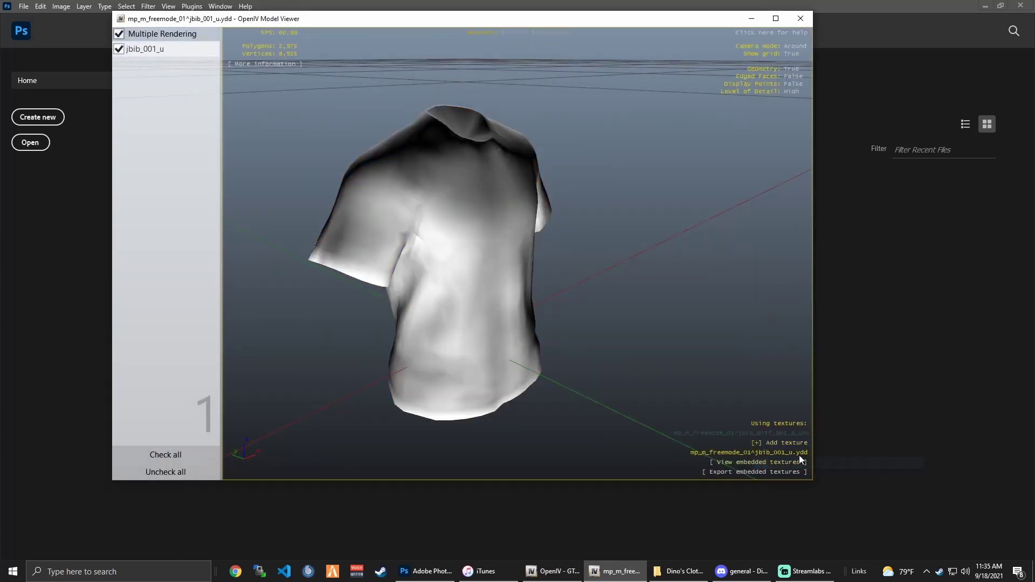
drag(388, 259, 620, 350)
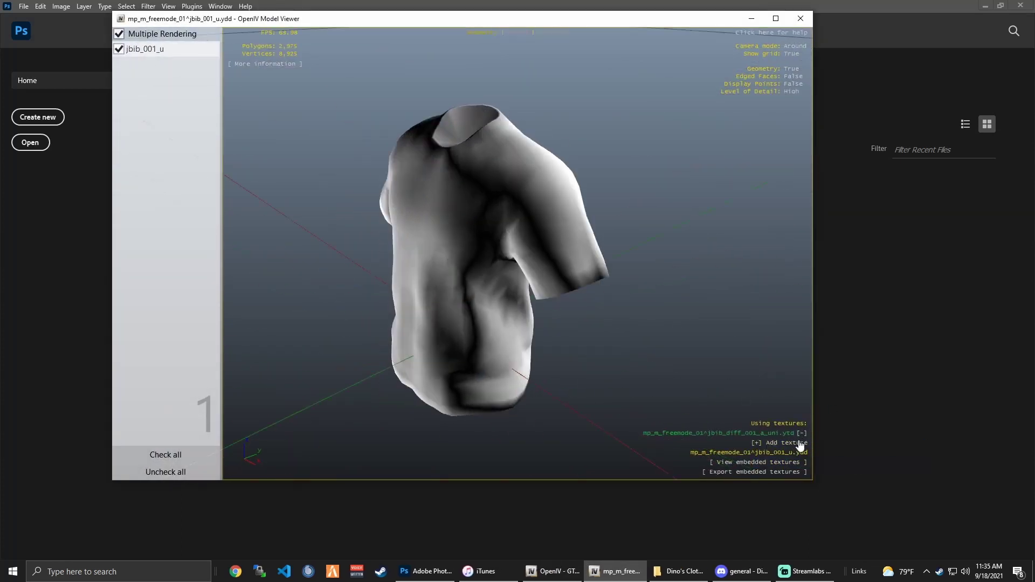
Preview the shirt model with the jbib_diff_001_e_uni texture, inspect its front, and close the model viewer
click(800, 444)
click(824, 506)
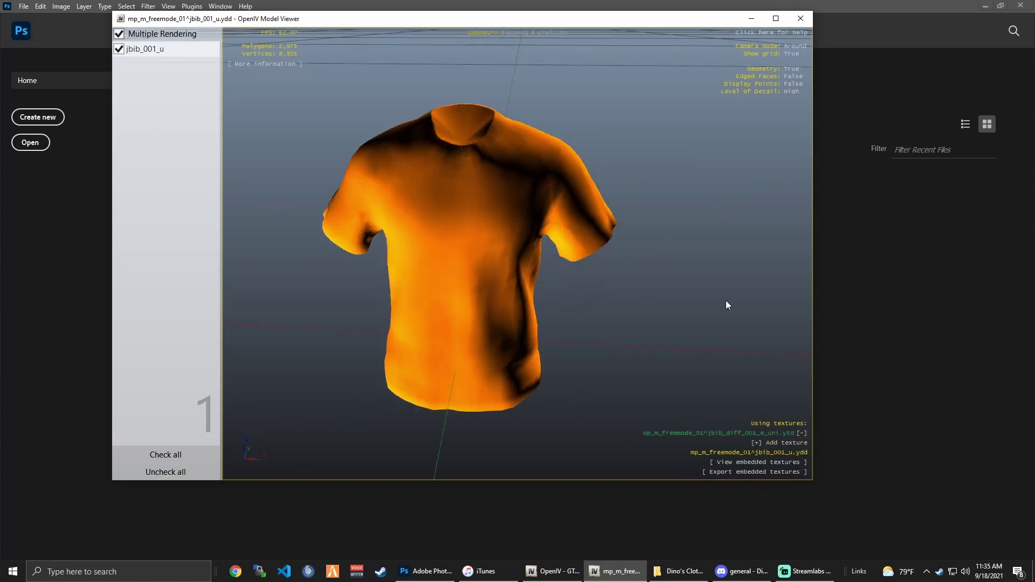
drag(726, 305, 462, 138)
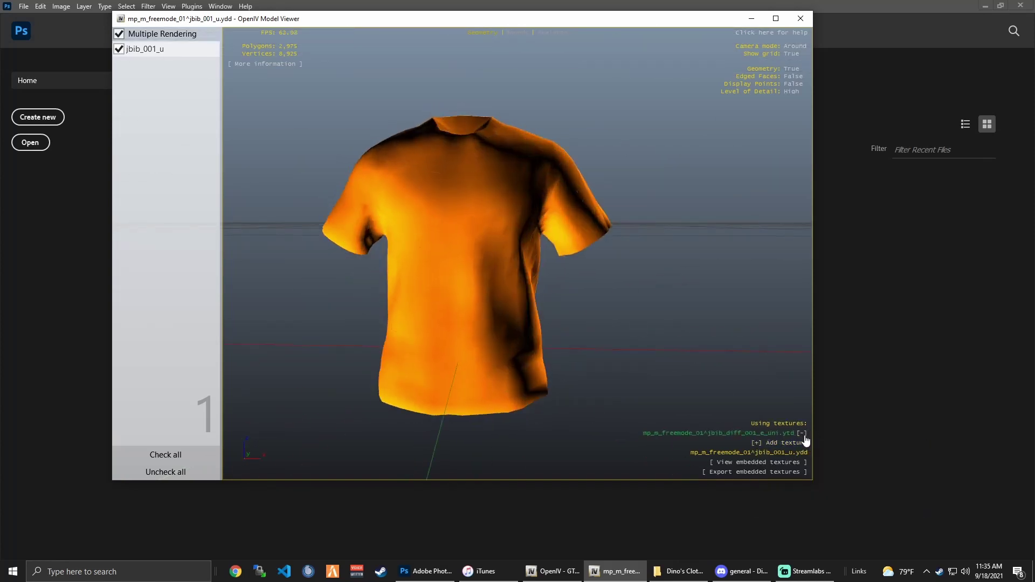
click(751, 20)
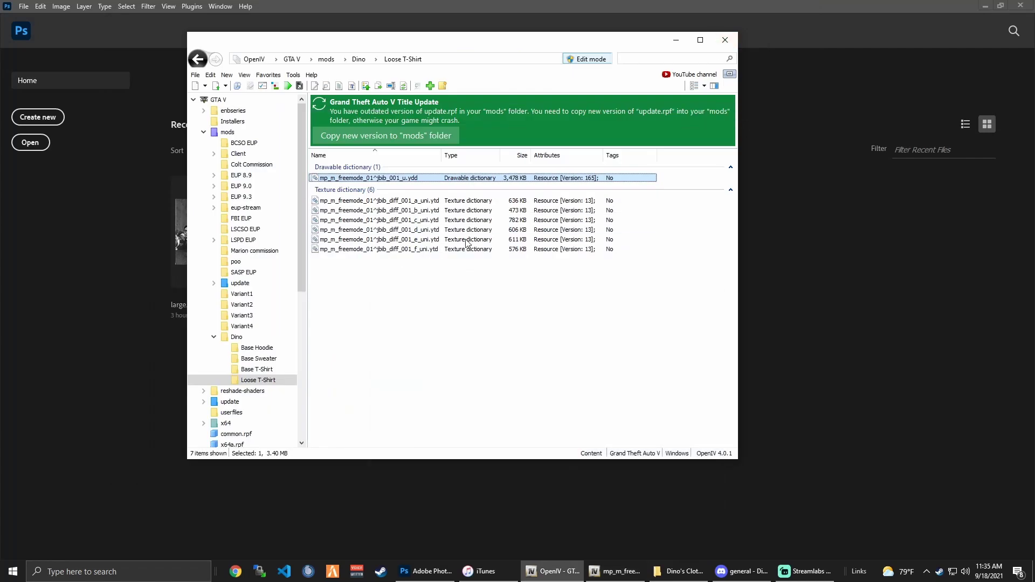
click(615, 571)
click(800, 18)
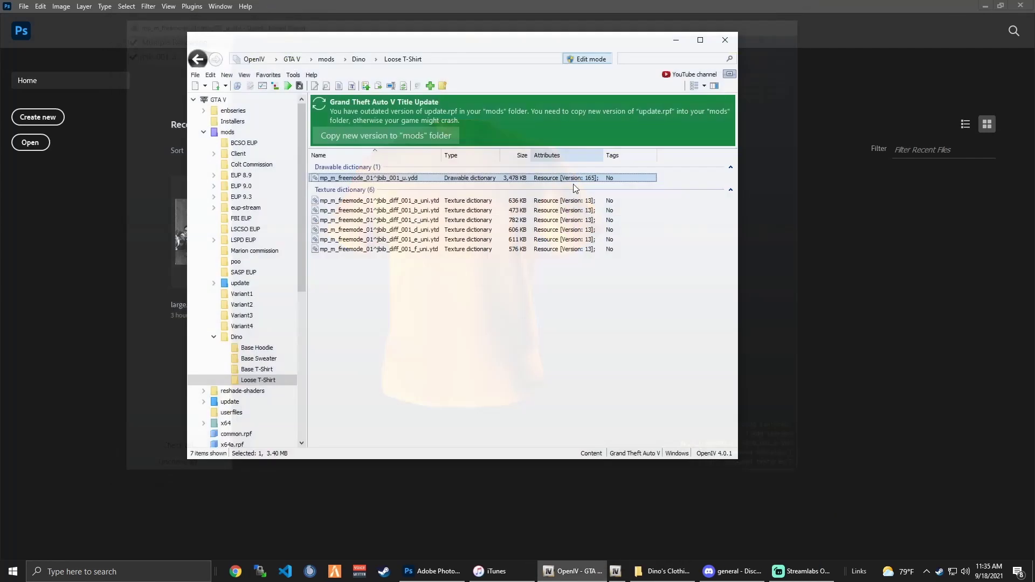
Export the texture in mp_m_freemode_01^jbib_diff_001_a_uni.ytd as the PNG image jbib_diff_001_a_uni in the misc work folder
click(424, 200)
double_click(424, 200)
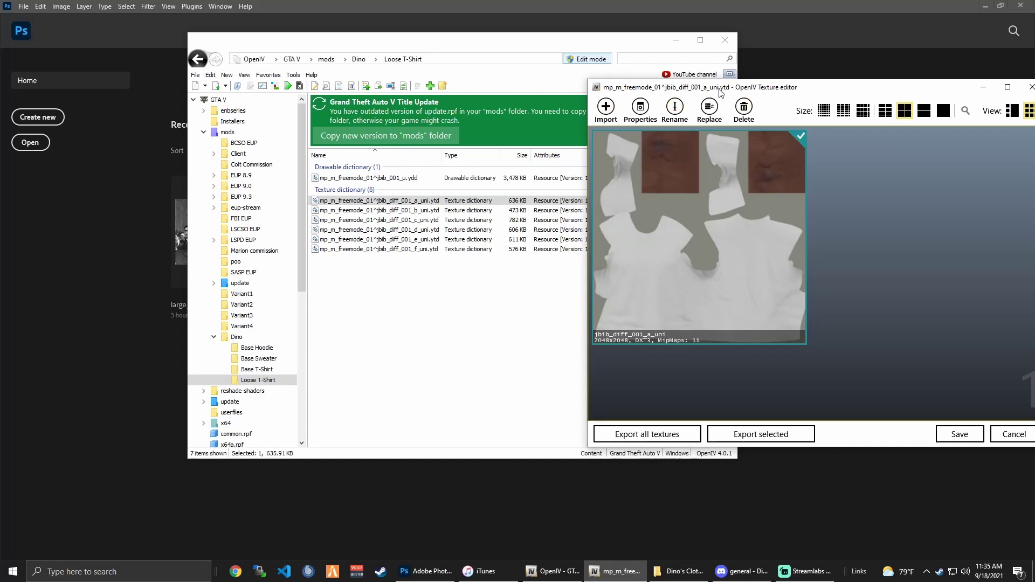
right_click(647, 250)
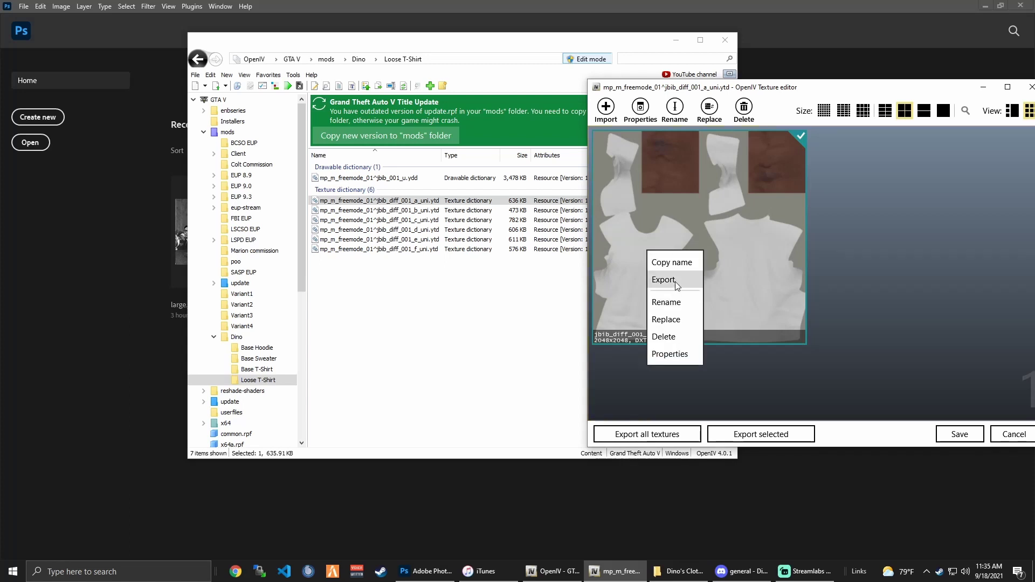
key(Return)
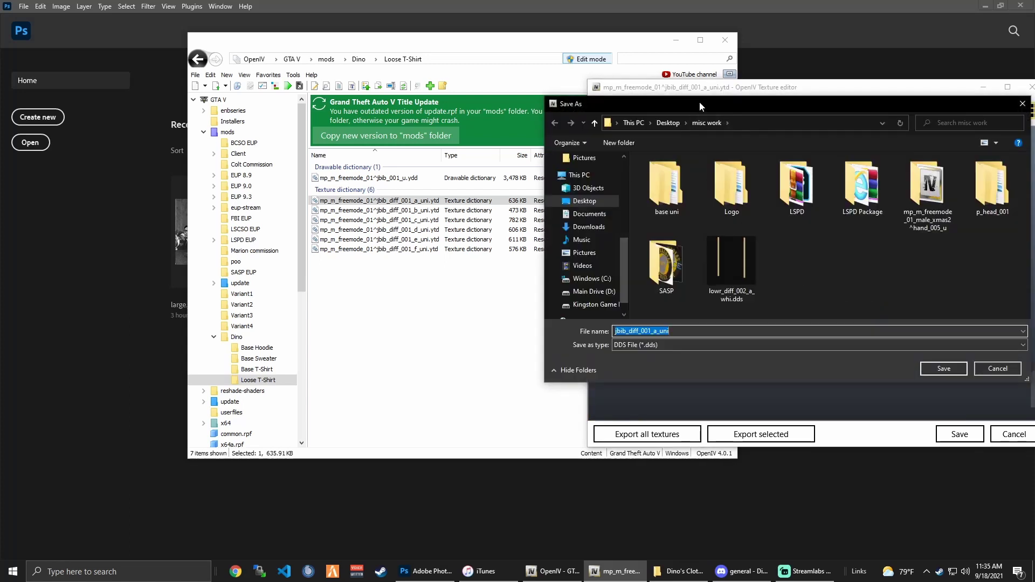
click(646, 345)
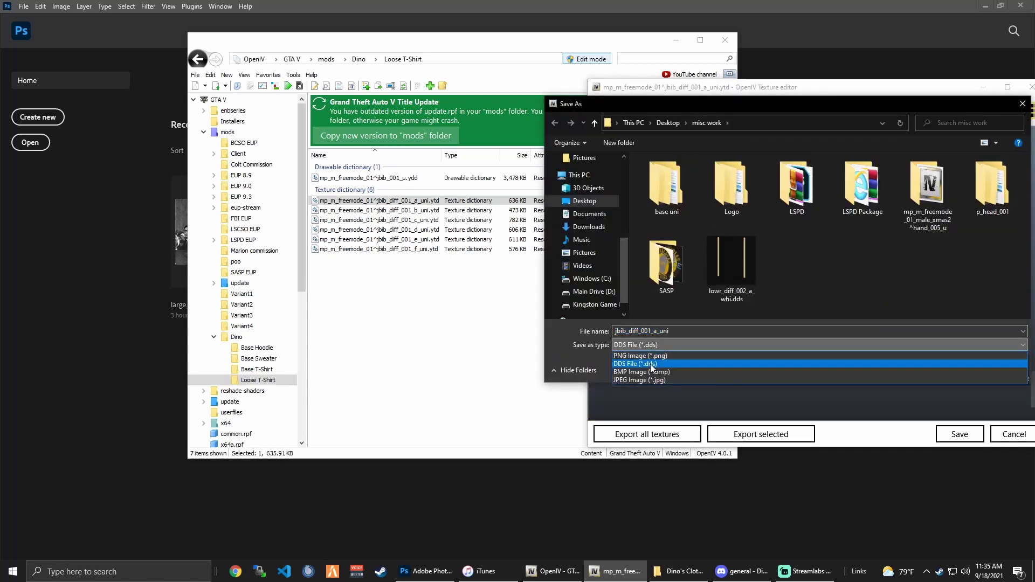
click(649, 356)
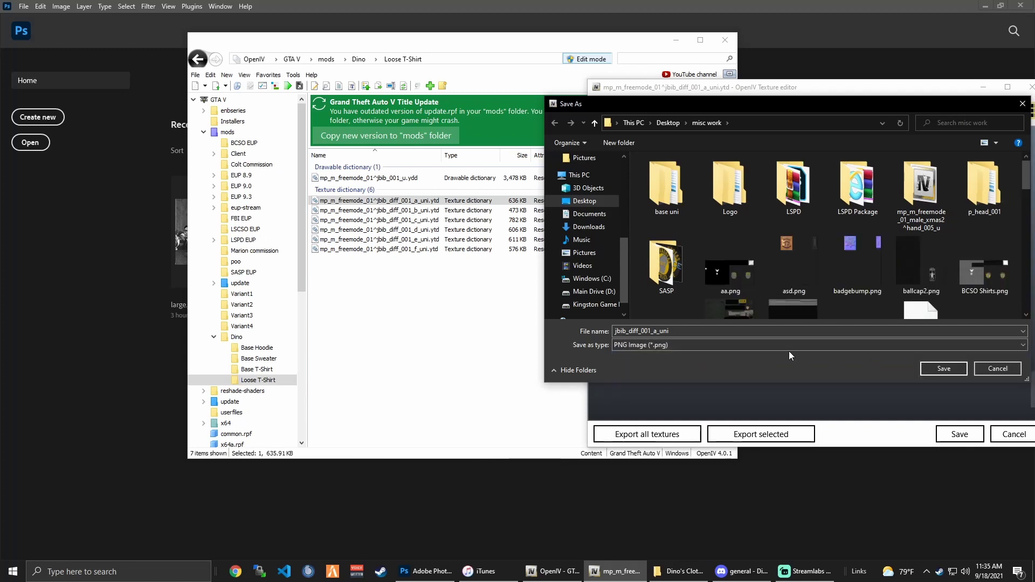
click(944, 368)
drag(807, 87, 620, 82)
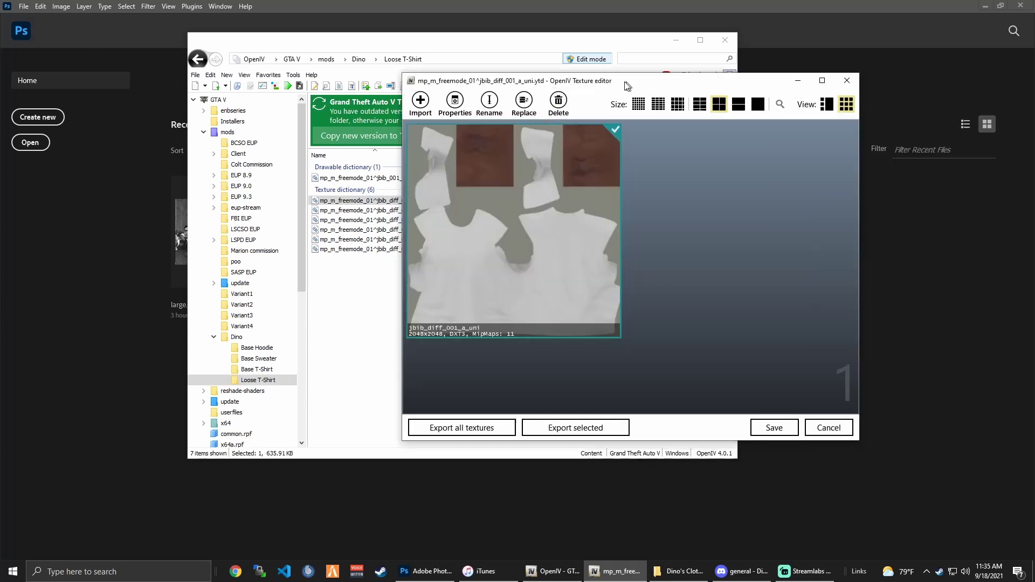
Switch to File Explorer and open the misc work folder on the Desktop
click(680, 571)
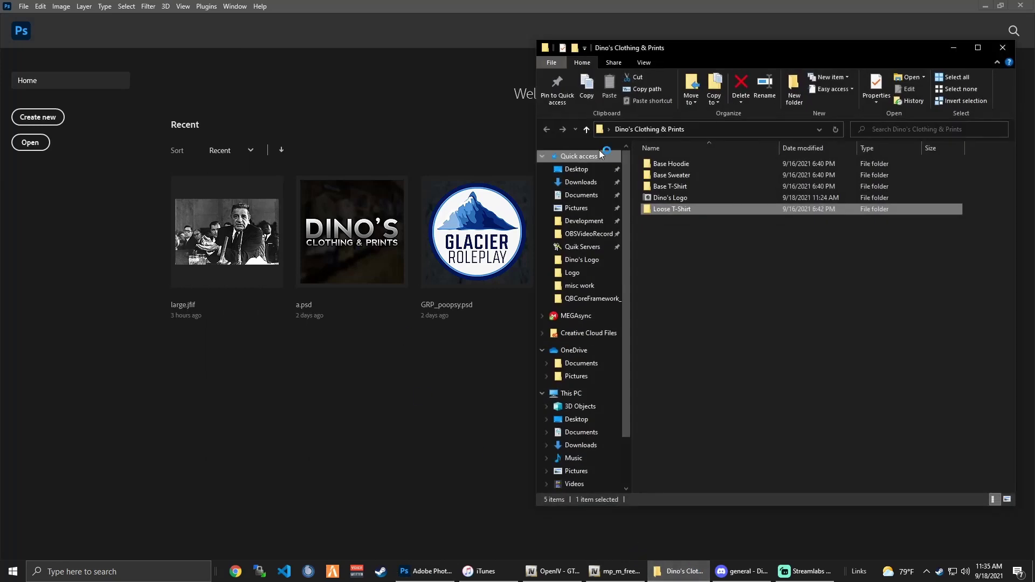
click(576, 168)
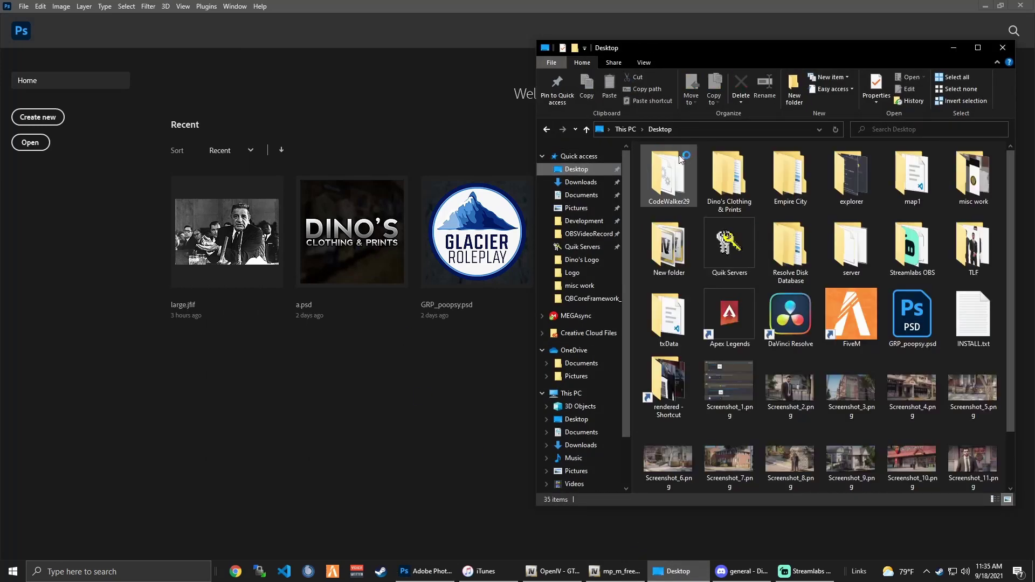
double_click(972, 189)
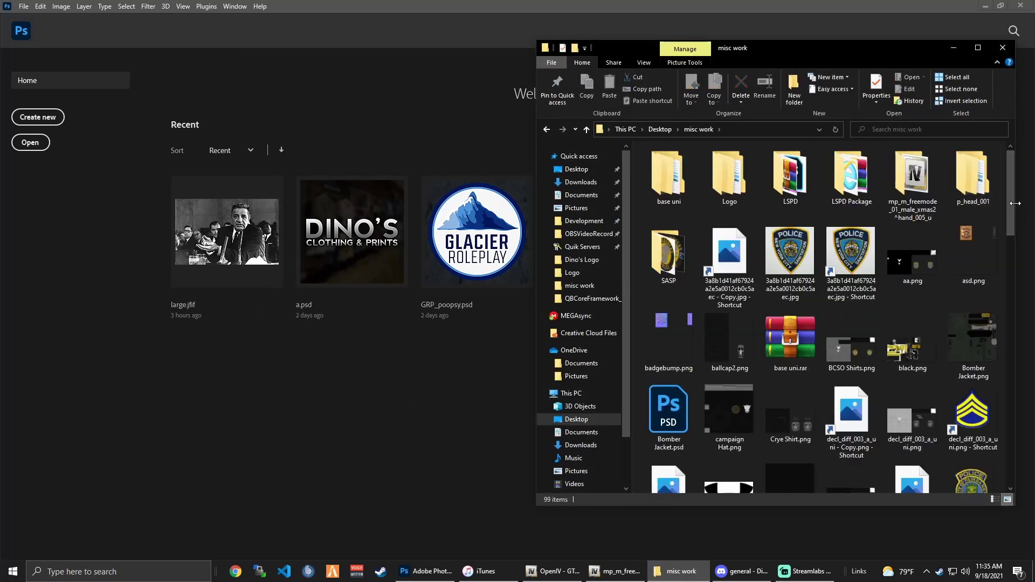
Open jbib_diff_001_a_uni.png from the misc work folder in Photoshop and inspect the shirt's texture layout
scroll(1012, 224, down, 1)
drag(1012, 223, 1011, 296)
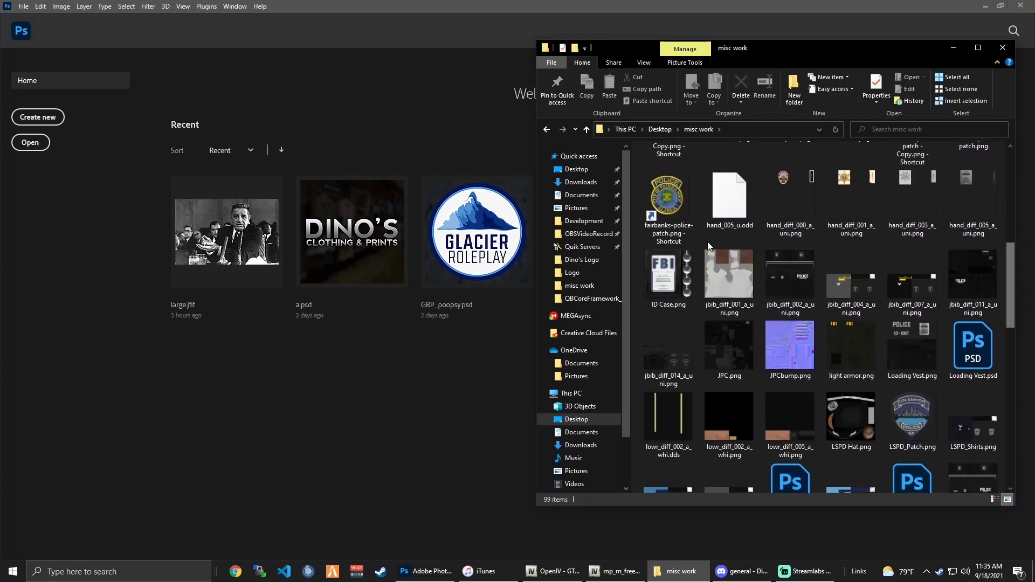
click(737, 278)
double_click(737, 277)
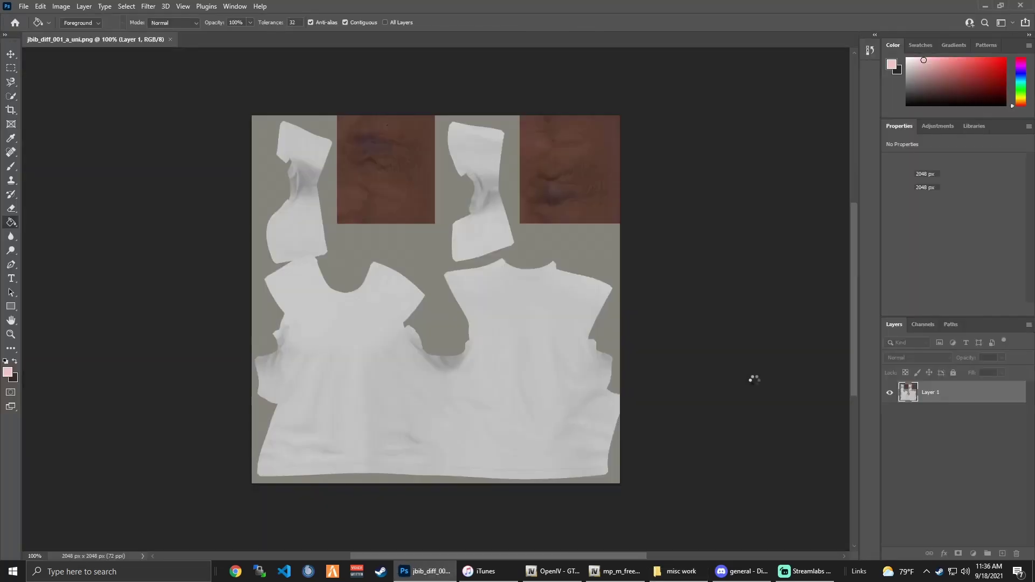
scroll(492, 282, up, 2)
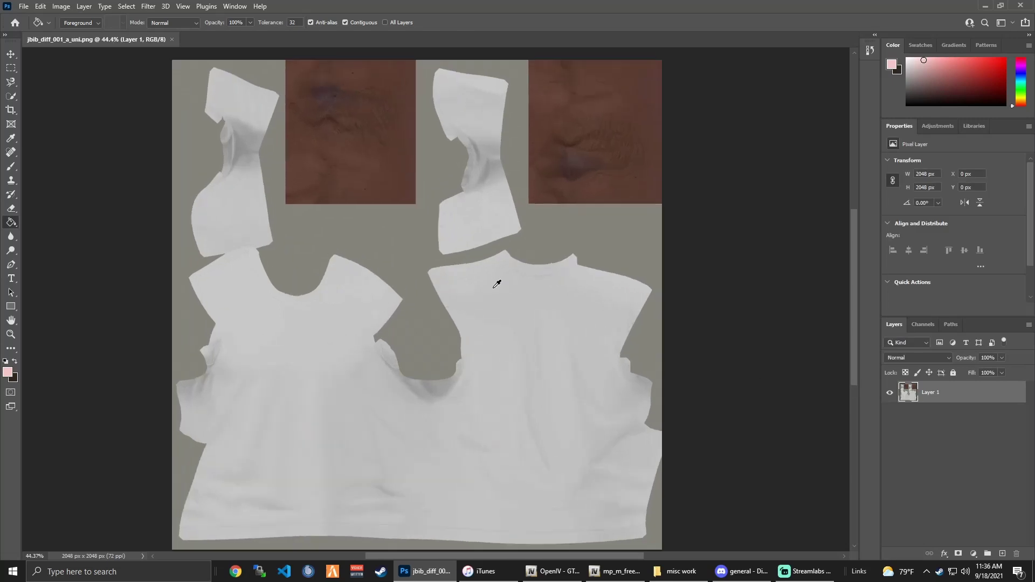
scroll(497, 291, down, 1)
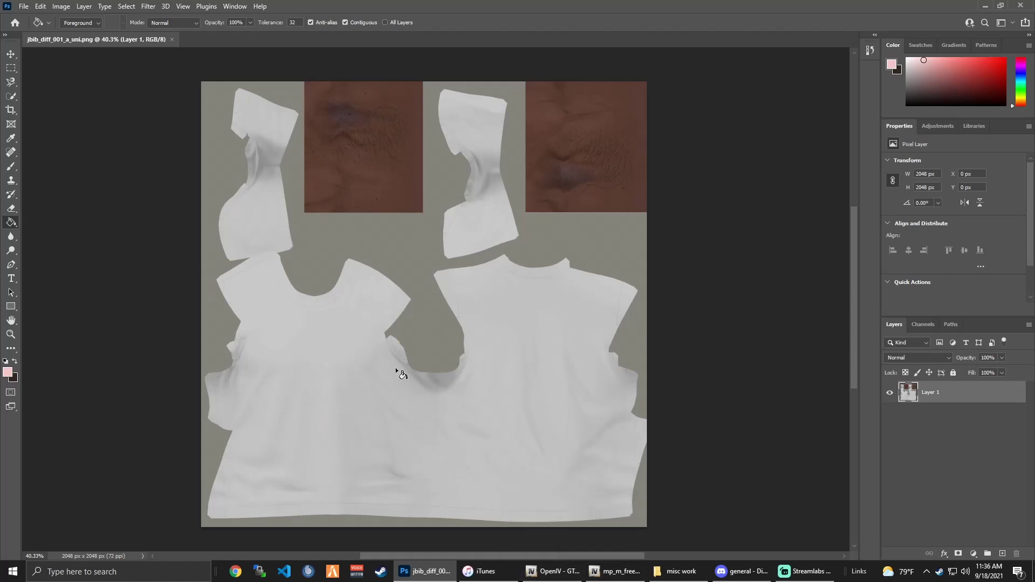
scroll(345, 339, up, 5)
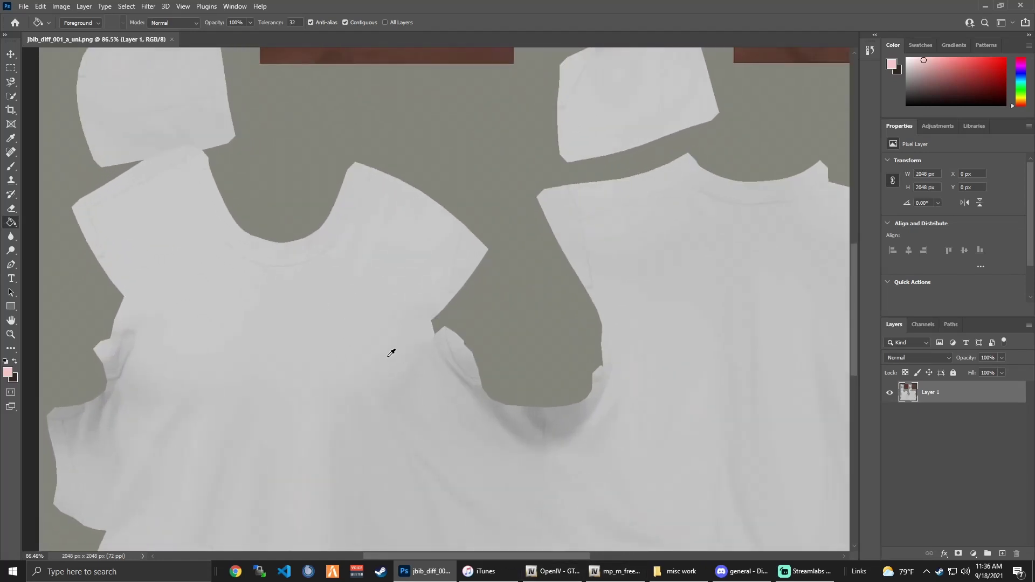
scroll(392, 353, down, 3)
Switch to OpenIV and close the texture editor for mp_m_freemode_01^jbib_diff_001_a_uni.ytd
click(614, 571)
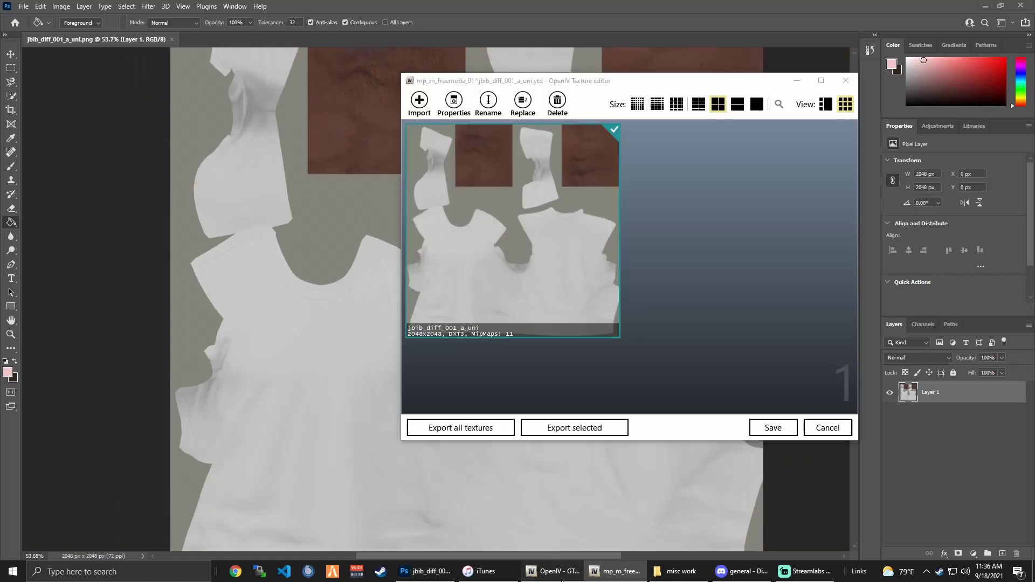
click(562, 573)
click(845, 80)
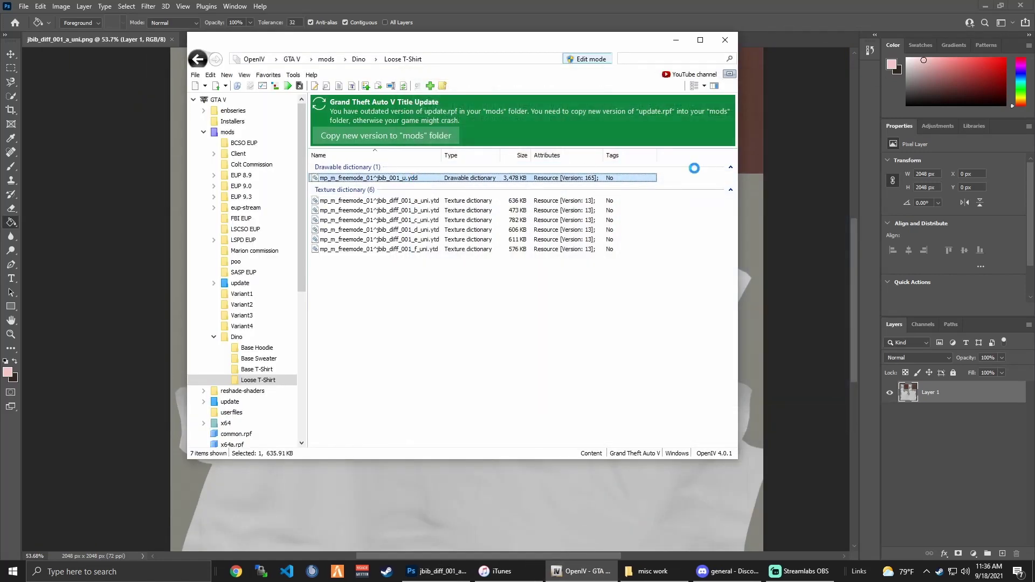
click(677, 65)
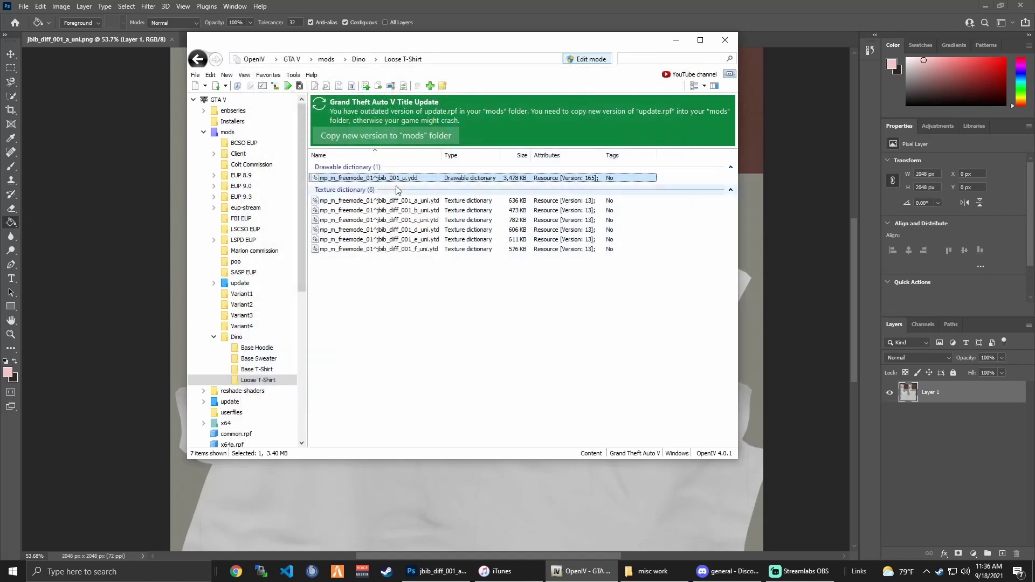
View mp_m_freemode_01^jbib_001_u.ydd with the jbib_diff_001_a_uni texture applied and examine the shirt from the front and side
double_click(407, 178)
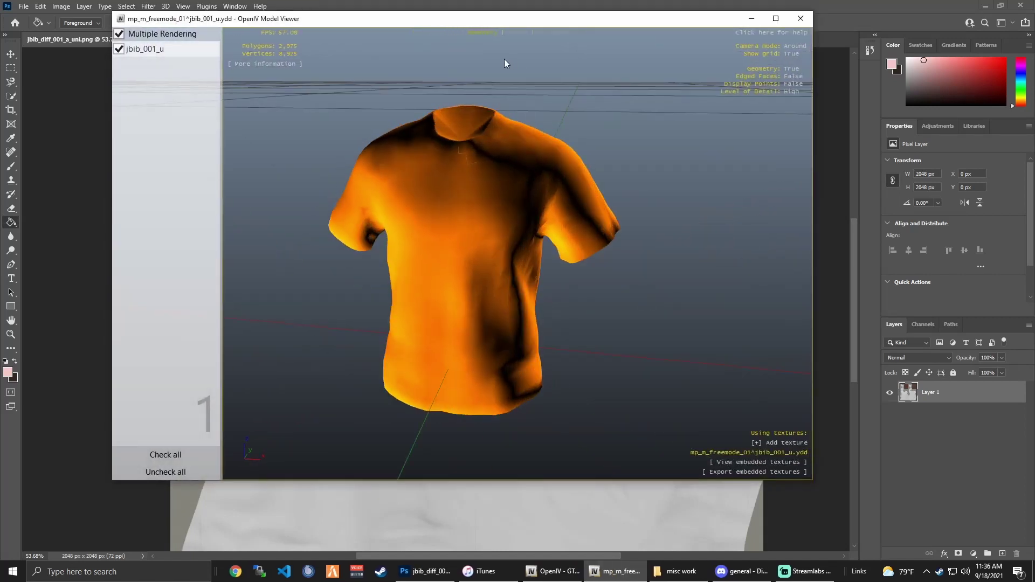
drag(501, 18, 586, 37)
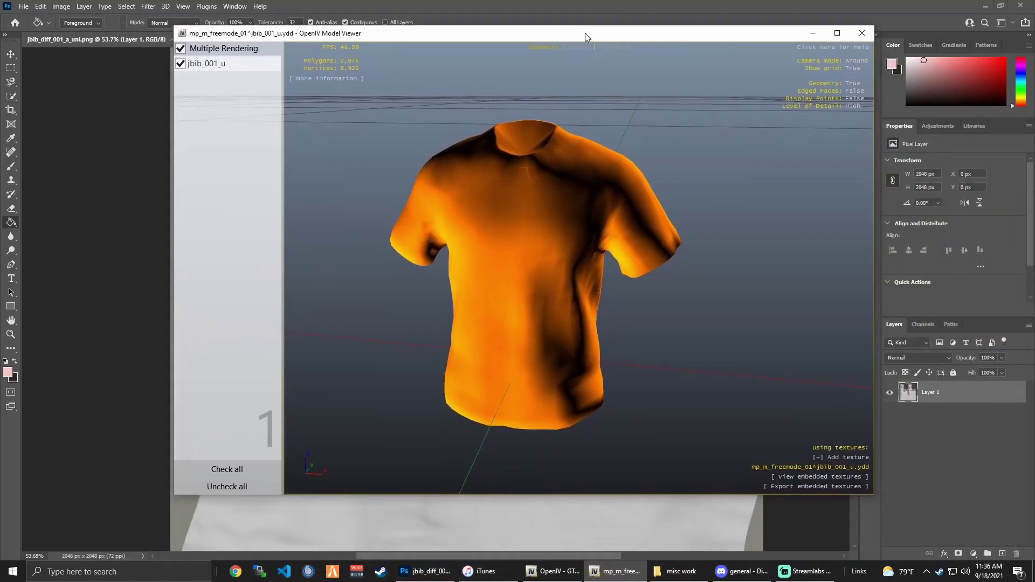
drag(691, 229, 791, 294)
click(829, 456)
click(841, 475)
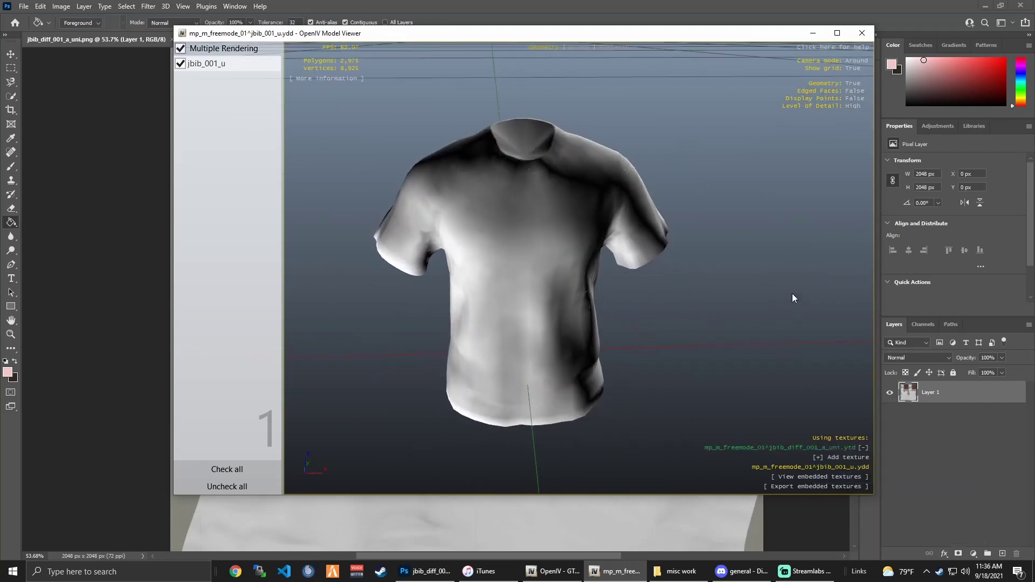
drag(449, 124, 678, 136)
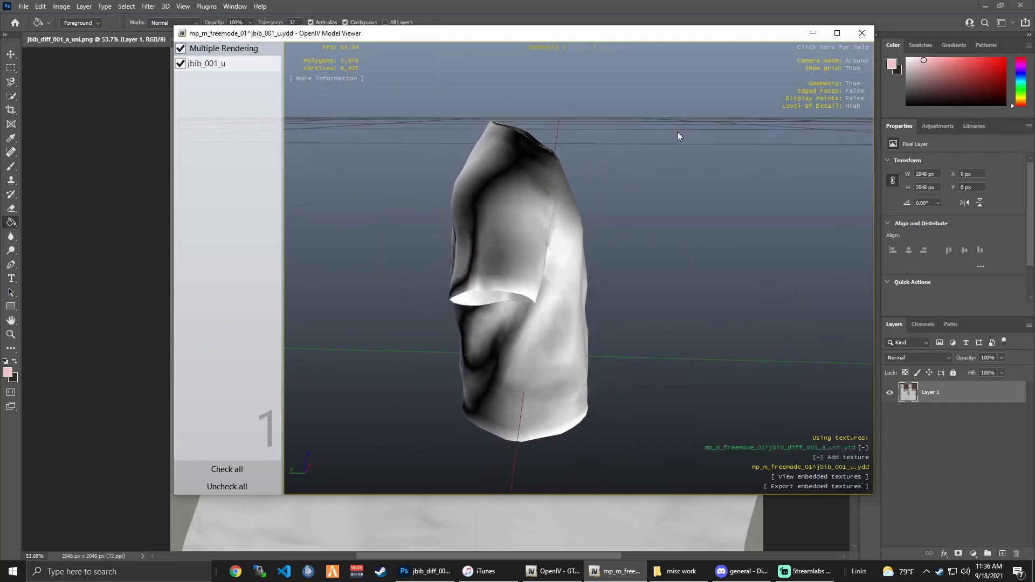
Close the model viewer and minimise OpenIV to return to the shirt texture in Photoshop
click(862, 33)
drag(568, 49, 832, 396)
drag(667, 399, 407, 165)
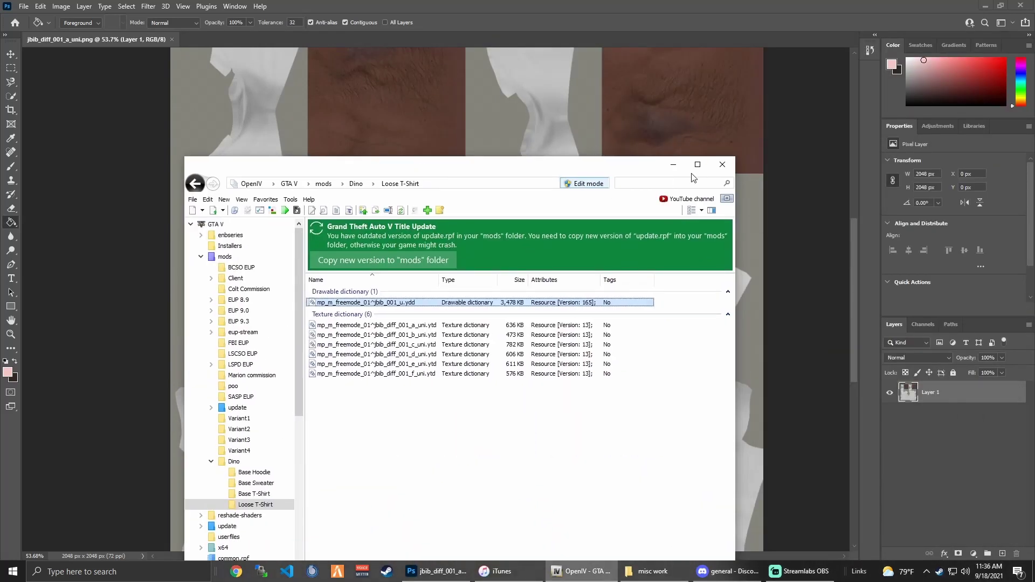
drag(628, 166, 642, 84)
click(669, 78)
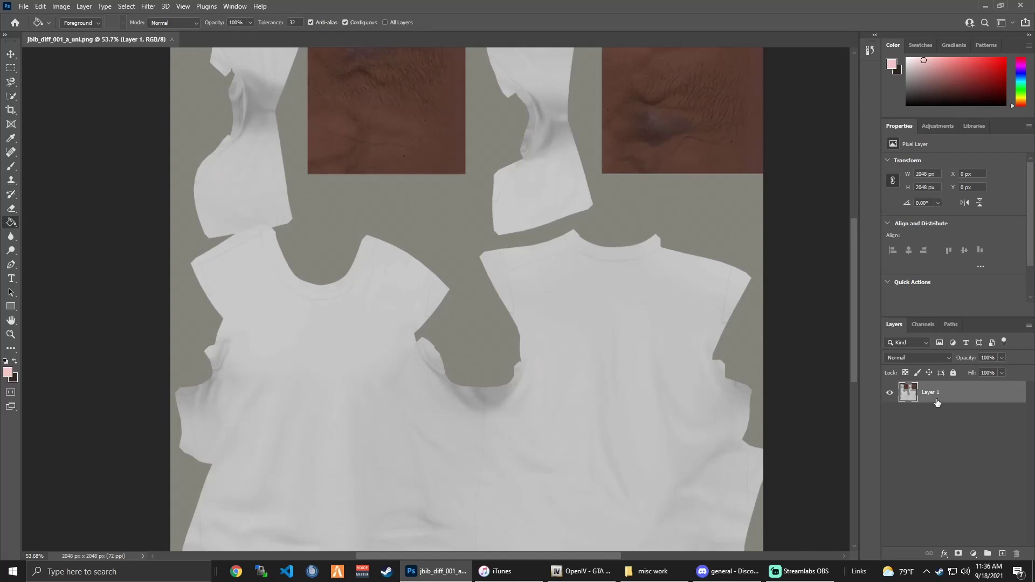
Place the fairbanks-police-patch image from the misc work folder on the shirt front, scaled to about 374 × 451 px
scroll(353, 338, down, 3)
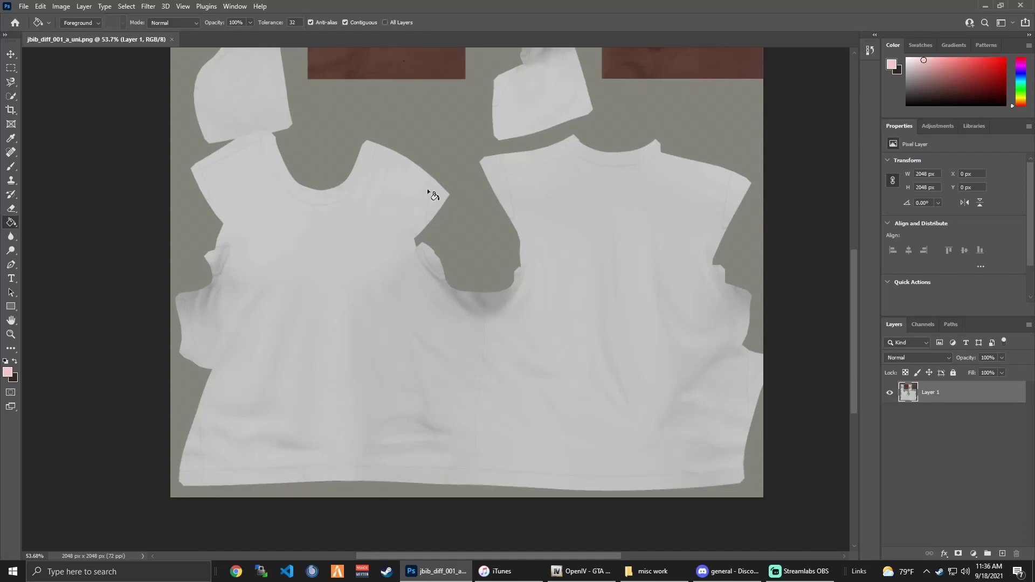
click(10, 55)
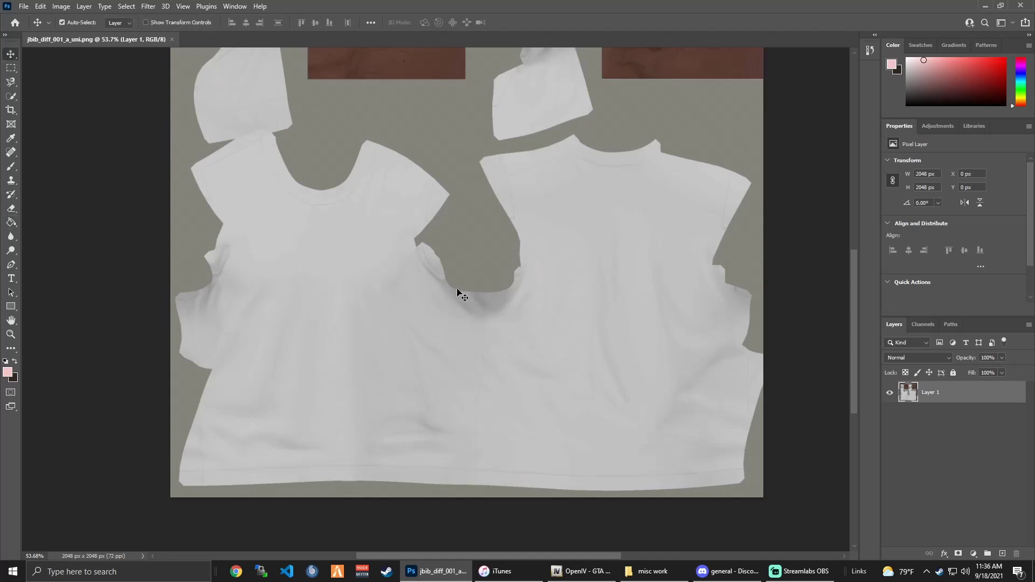
scroll(365, 250, up, 3)
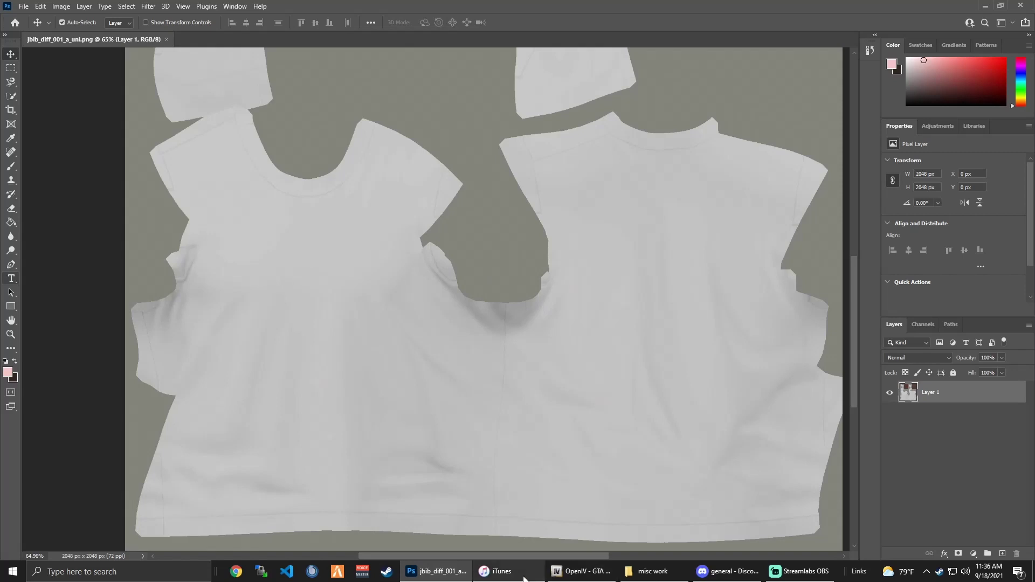
click(650, 571)
click(666, 215)
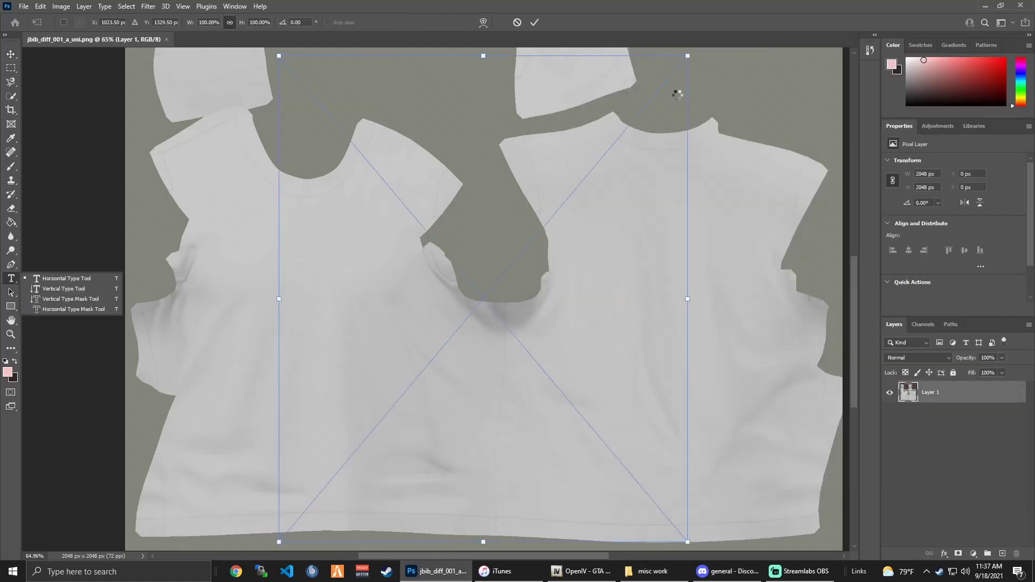
drag(577, 291, 516, 300)
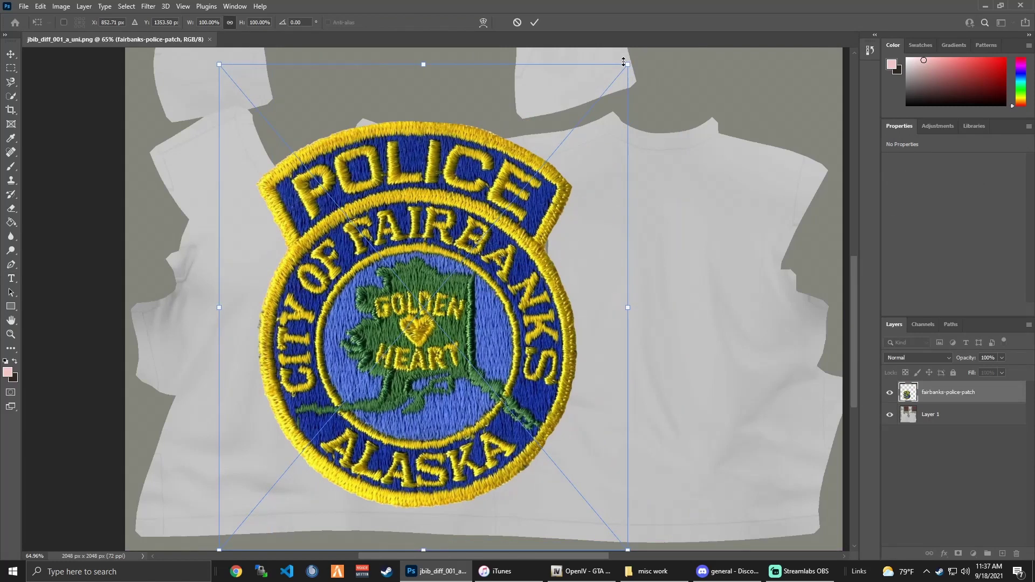
drag(622, 71, 386, 213)
key(Return)
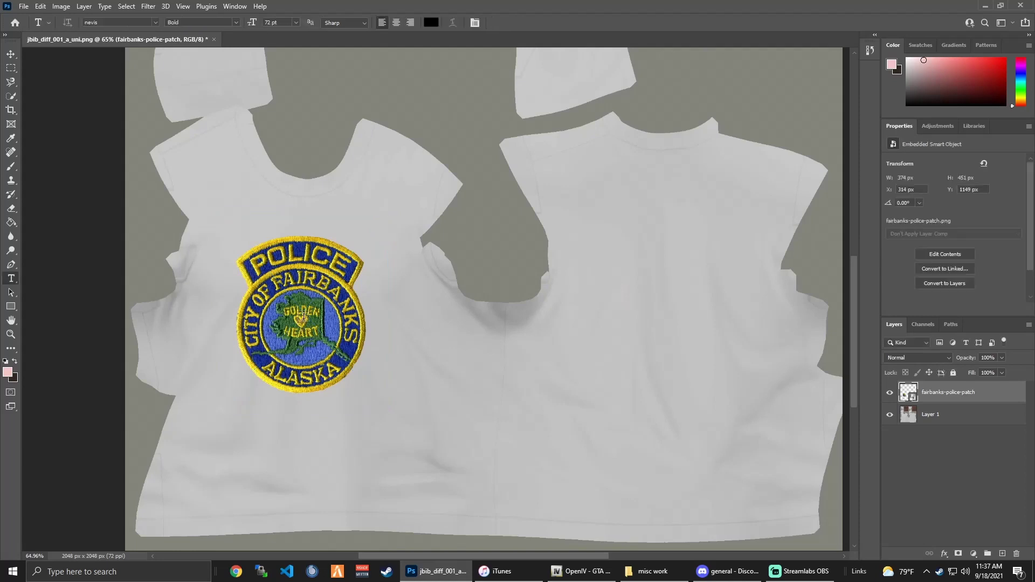
Discard the stray text layer and delete the fairbanks-police-patch layer from the shirt texture
click(503, 347)
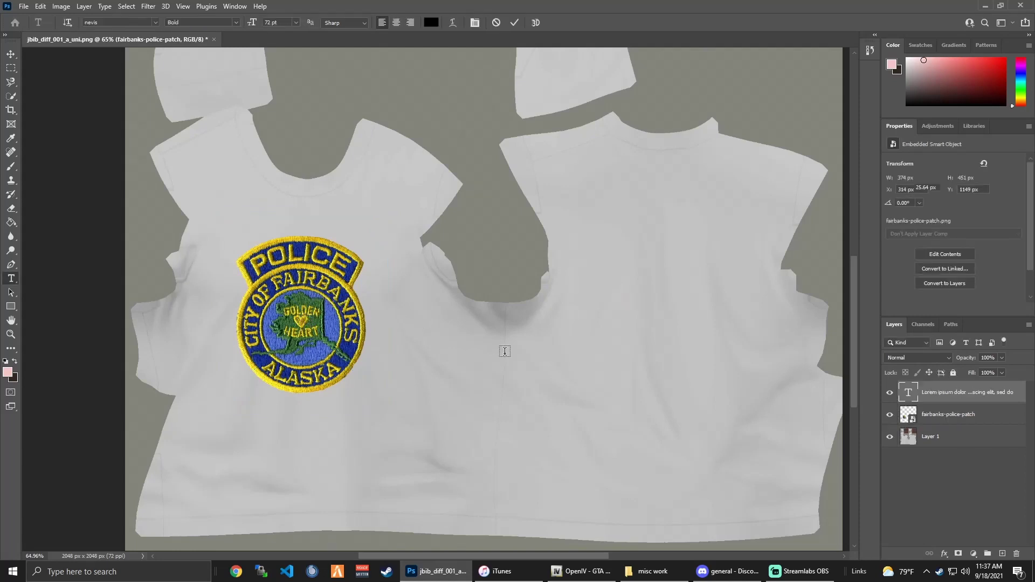
key(Escape)
scroll(399, 366, up, 3)
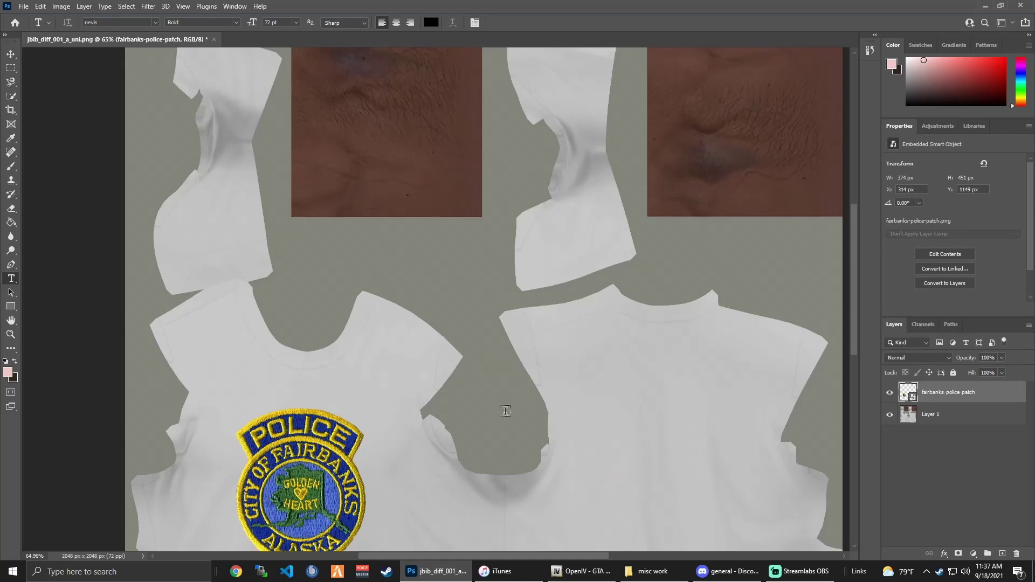
scroll(301, 520, down, 3)
drag(944, 398, 1016, 554)
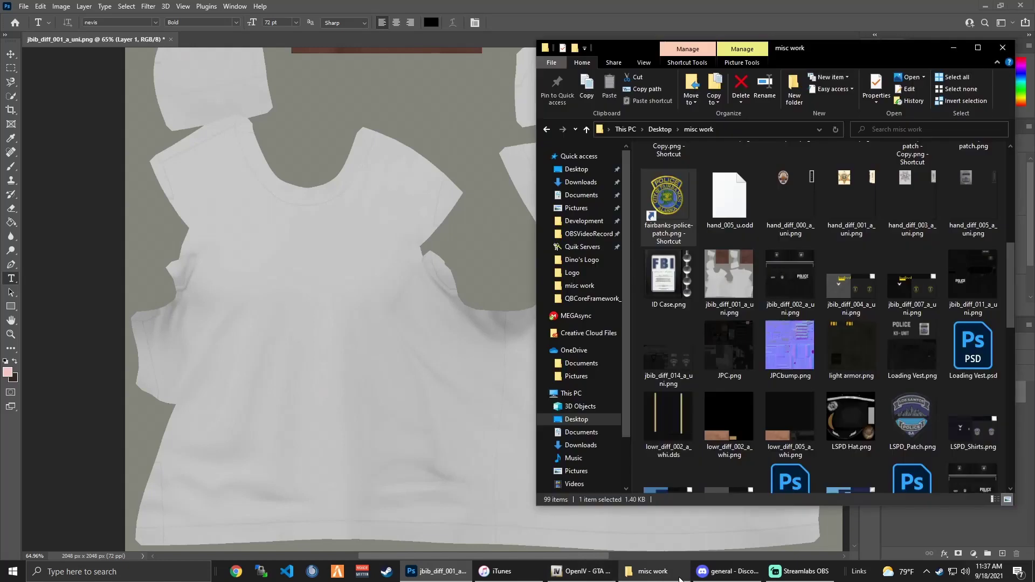
click(651, 571)
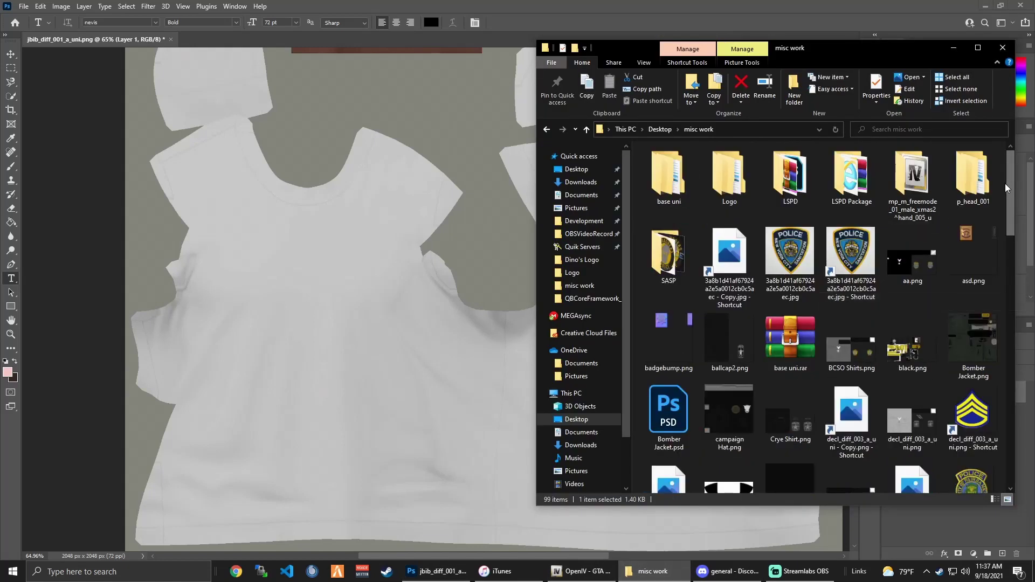
click(952, 49)
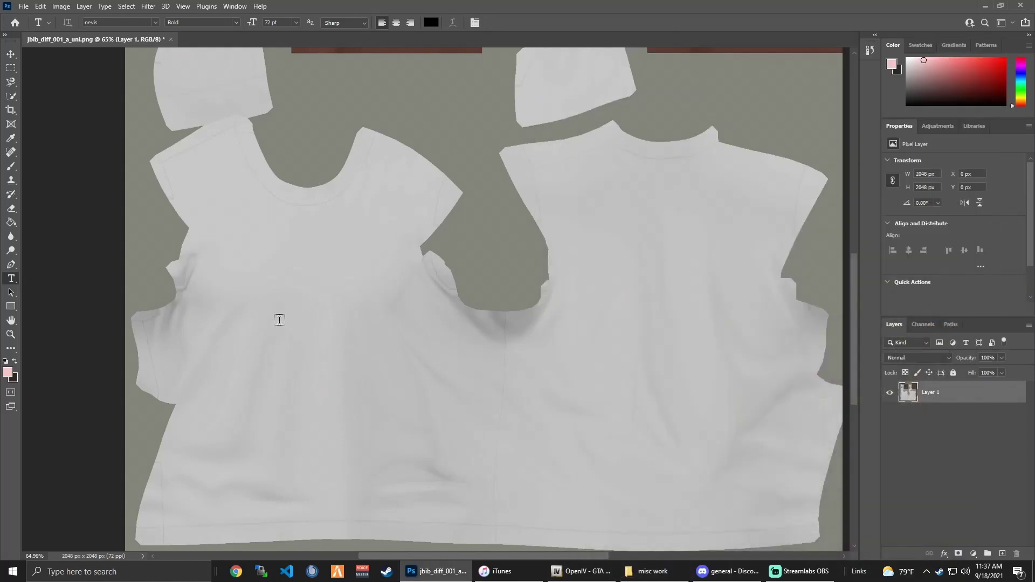
Add the horizontal text 42 on the chest of the shirt's front piece and select its characters
click(258, 281)
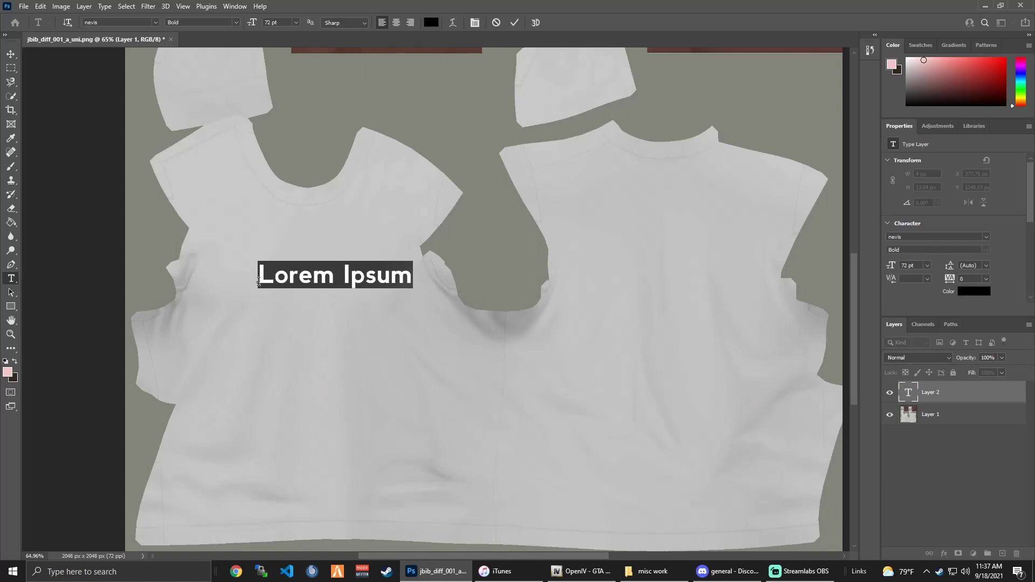
text(42)
drag(269, 274, 231, 278)
click(280, 275)
Set the font of the 42 text to Redwing Medium
click(155, 23)
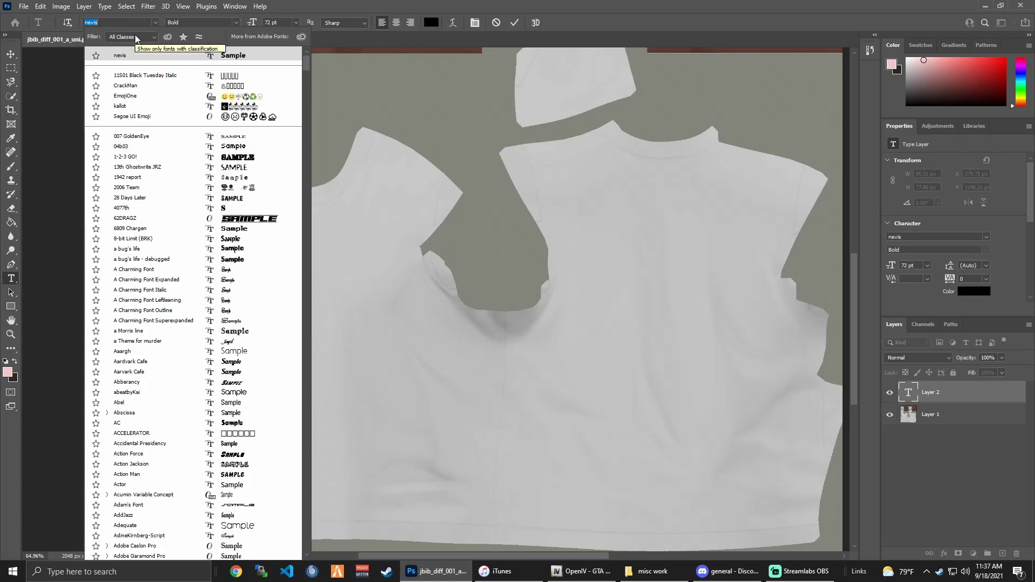
text(redw)
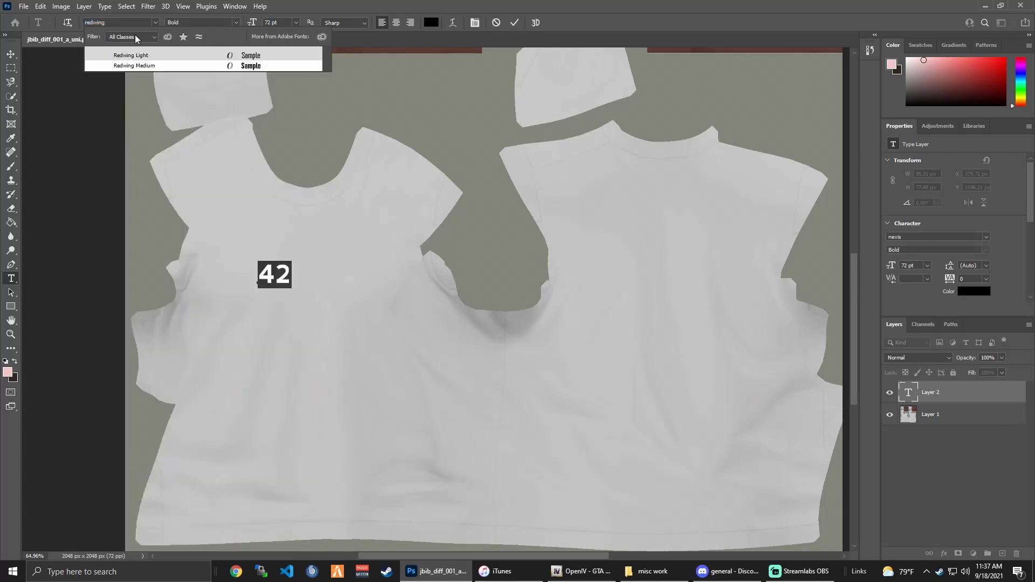
text(ing)
key(Return)
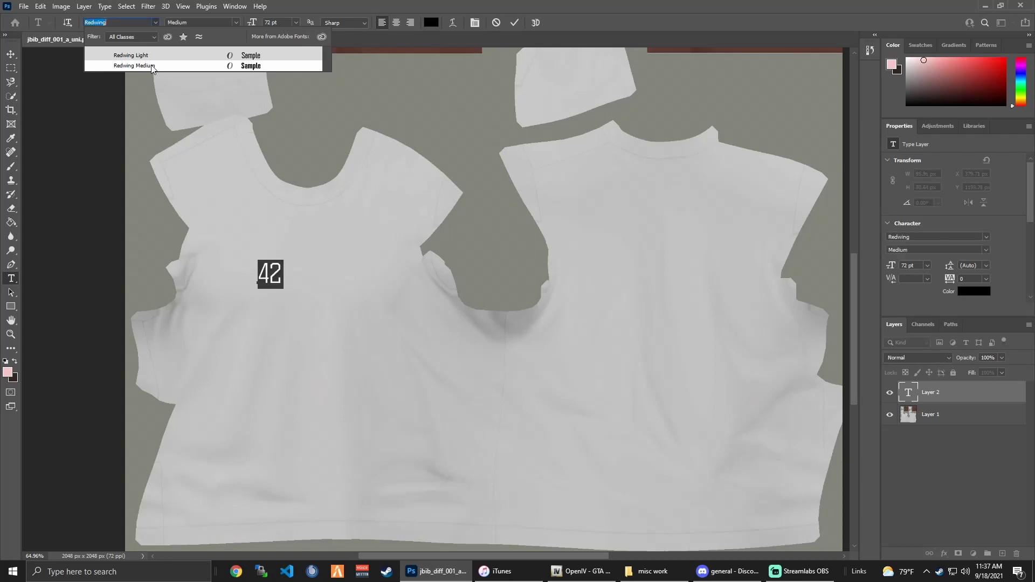
click(149, 68)
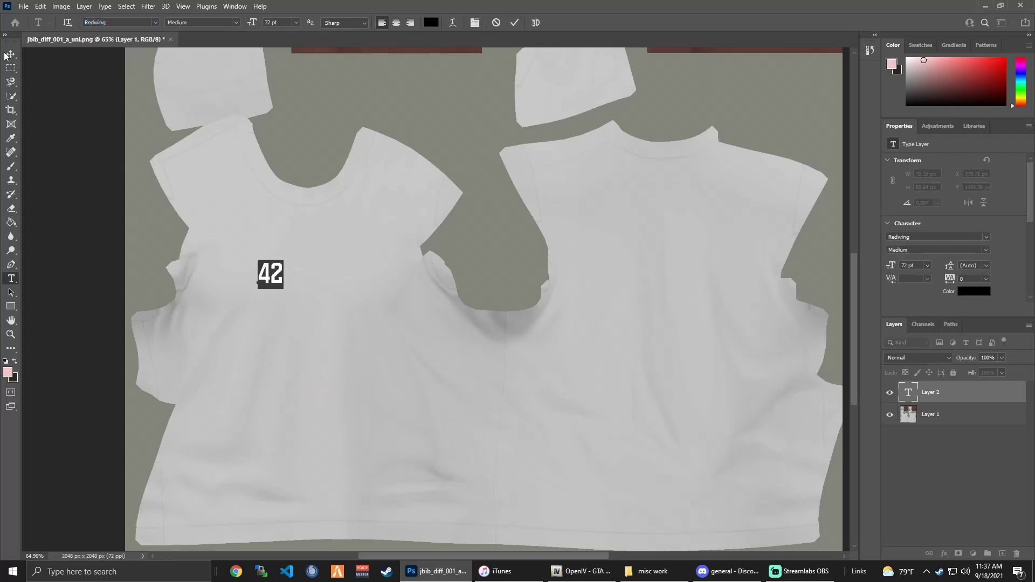
Set the colour of the 42 text to dark blue 183f73 and switch to the Move tool
click(431, 22)
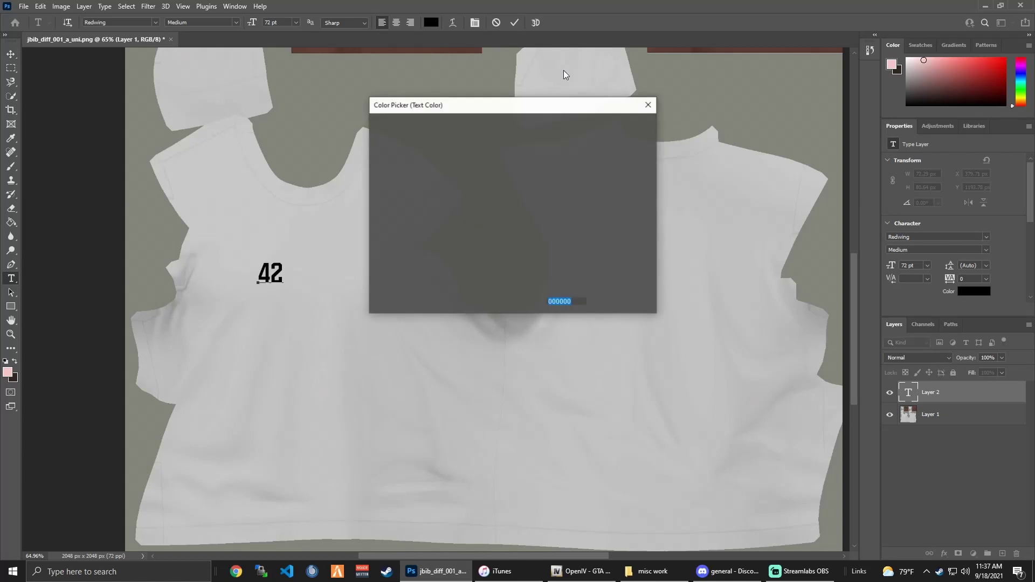
mouse_move(525, 182)
mouse_down()
mouse_move(482, 144)
mouse_move(489, 140)
mouse_move(464, 192)
mouse_move(477, 205)
mouse_up()
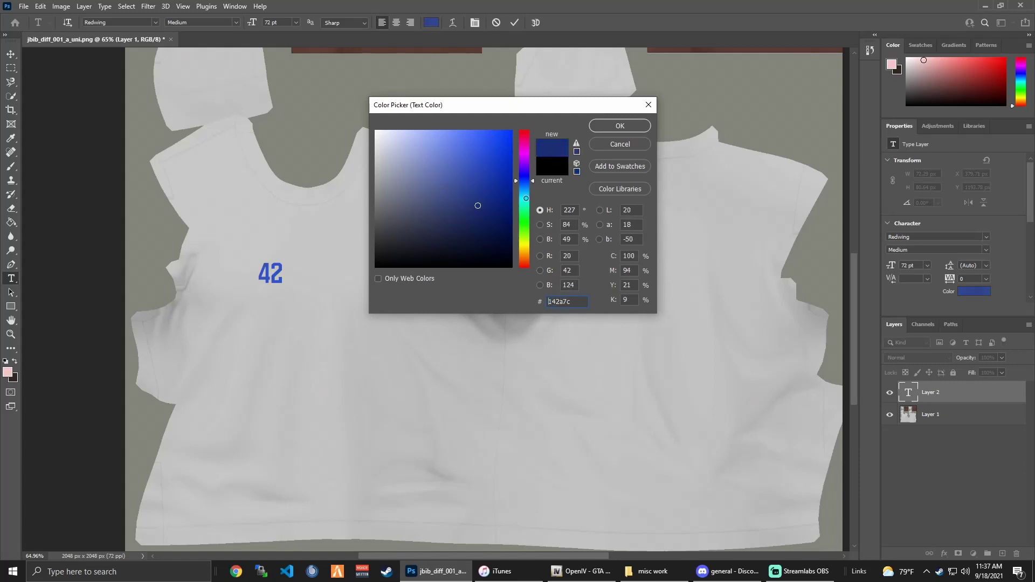
drag(524, 180, 524, 178)
drag(468, 209, 464, 204)
click(482, 205)
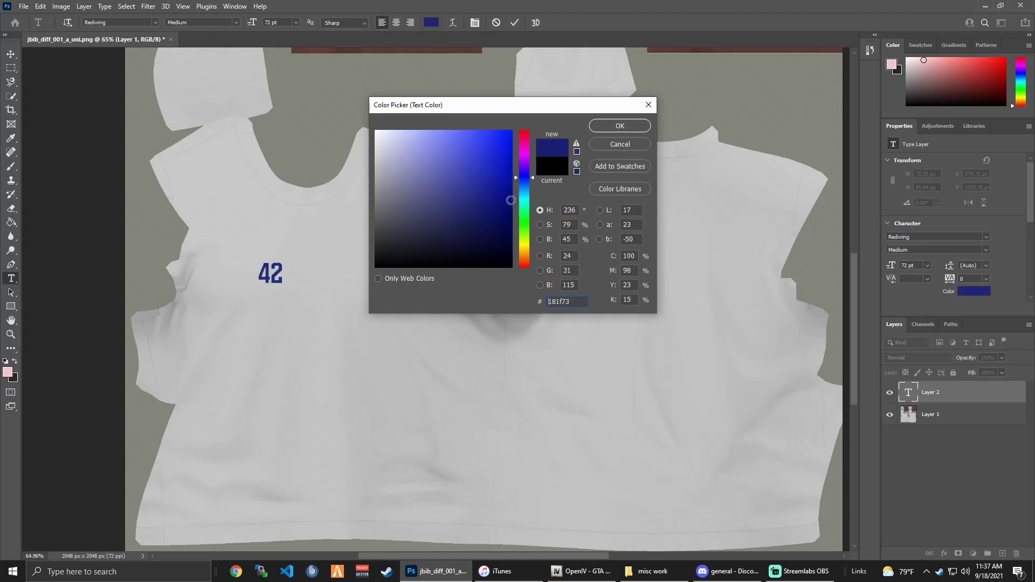
drag(524, 183, 524, 185)
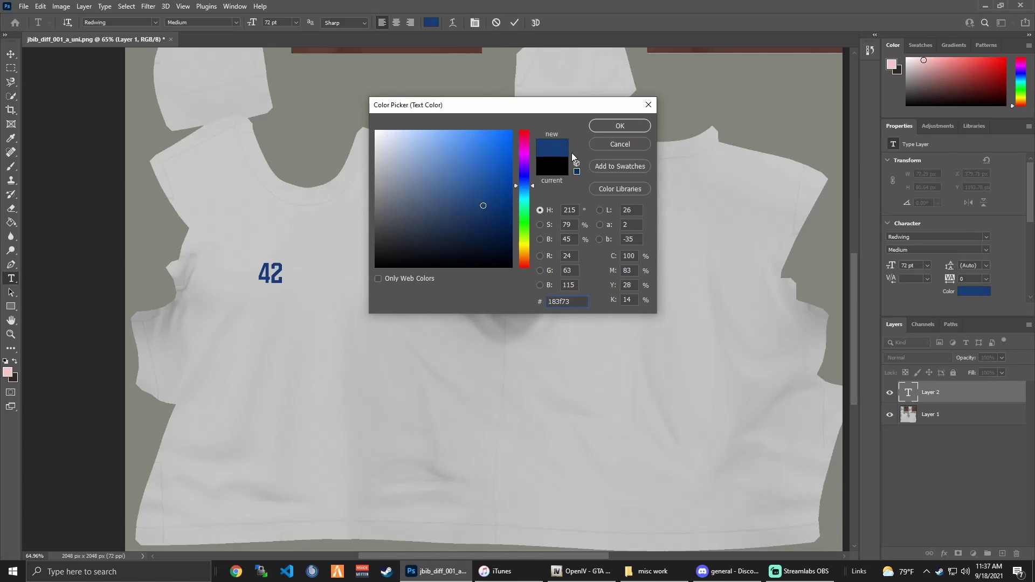
click(611, 128)
click(11, 54)
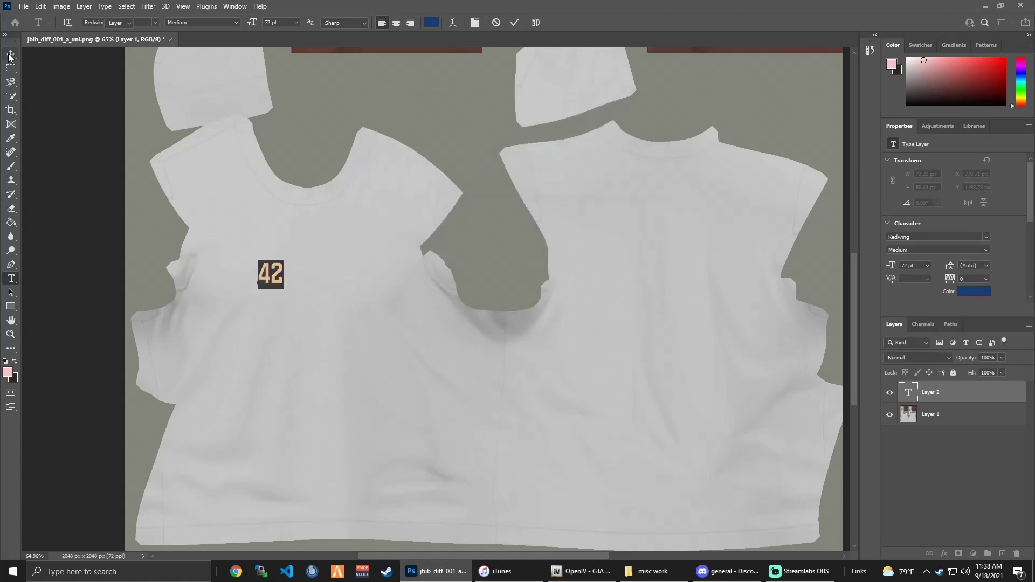
Enlarge the 42 text to about 190% and position it on the upper right chest of the shirt's front piece
key(ctrl+t)
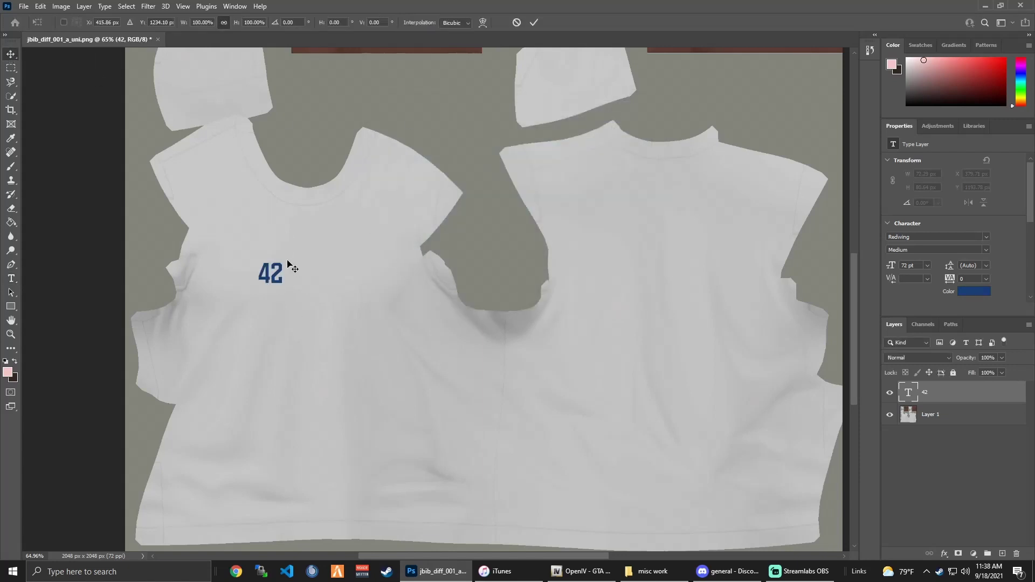
drag(285, 259, 338, 285)
key(Return)
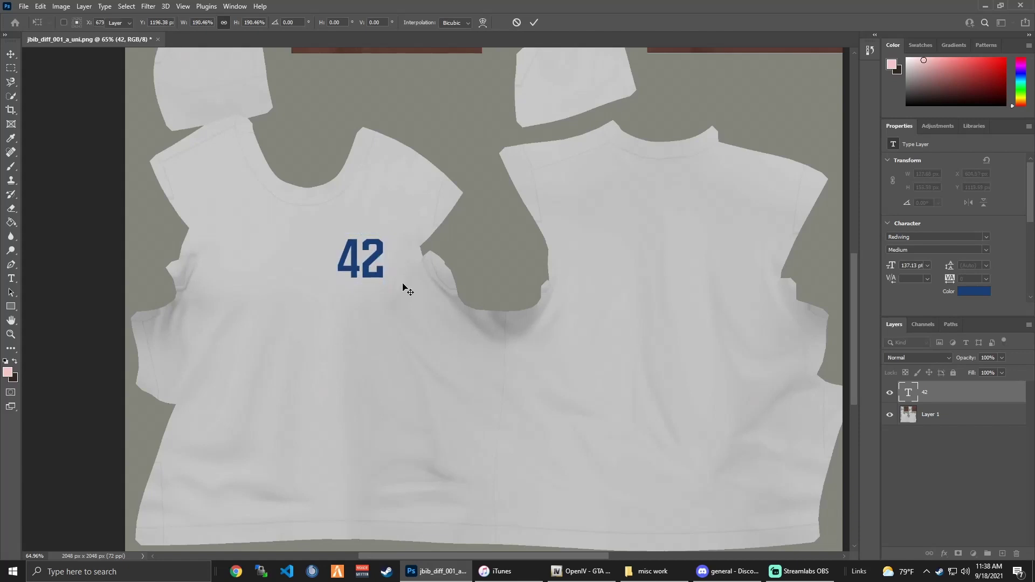
key(Left)
key(Left)
key(Left)
key(Left)
key(Up)
key(Up)
key(Up)
key(Up)
key(Up)
key(Up)
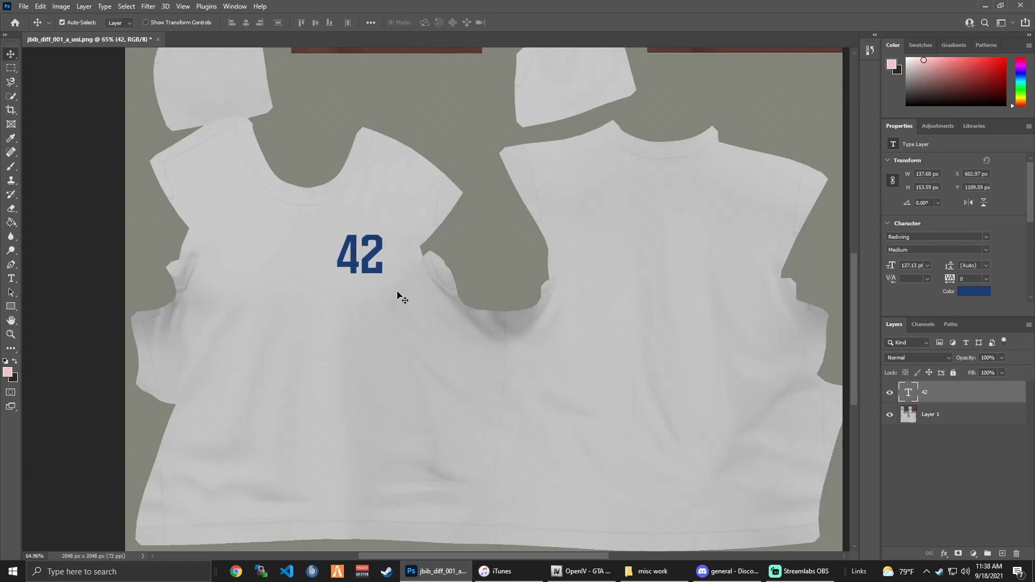
Duplicate the 42 text layer, move the copy to the upper middle of the back piece and enlarge it to about 256%
key(ctrl+j)
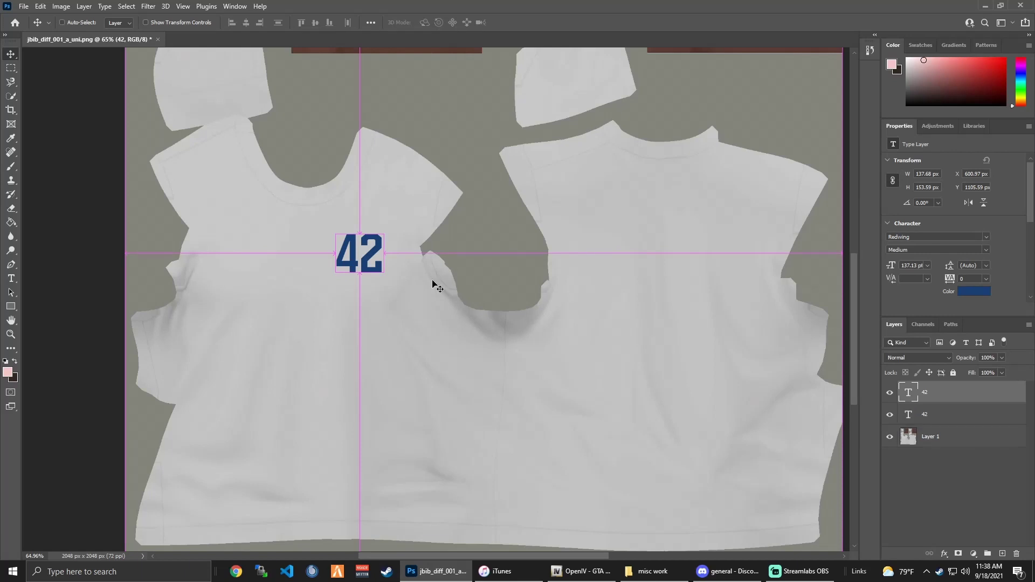
drag(434, 275, 713, 392)
key(ctrl+t)
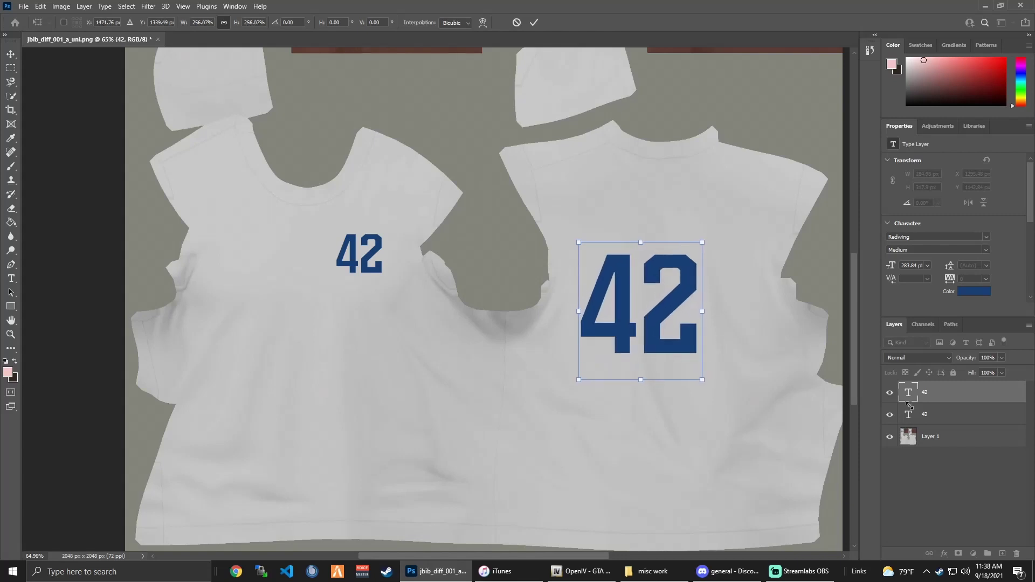
drag(610, 319, 650, 302)
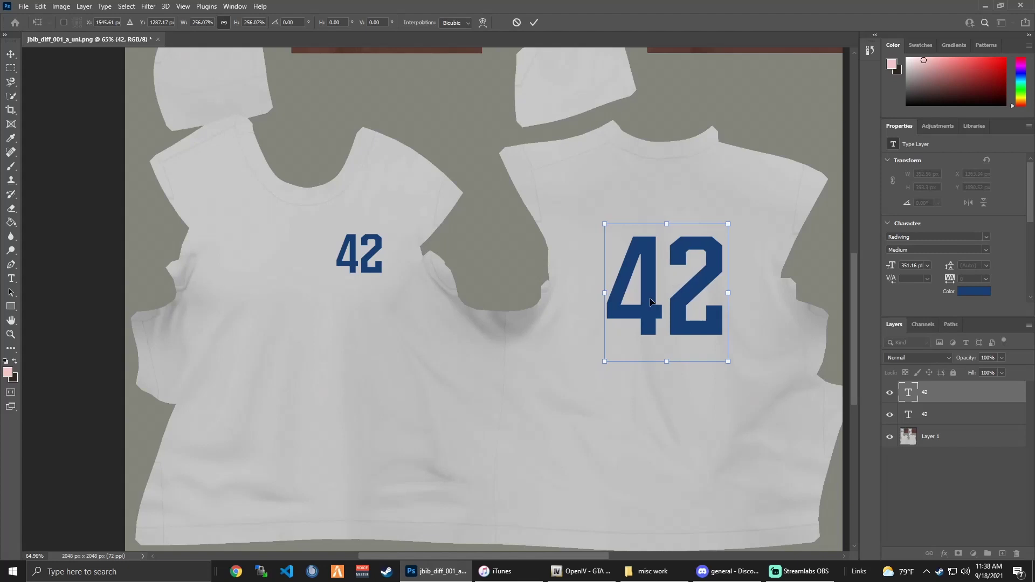
key(Left)
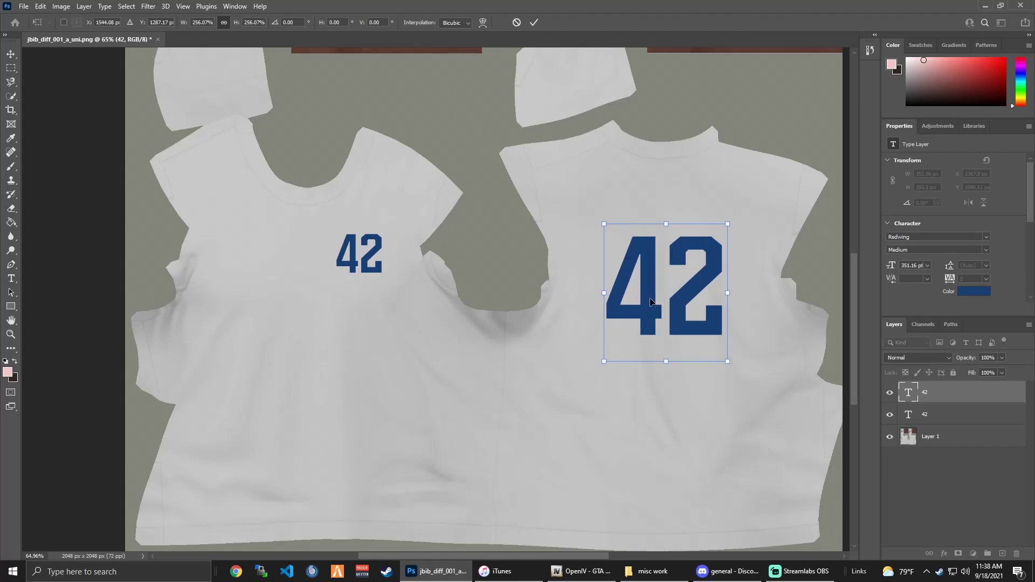
key(Return)
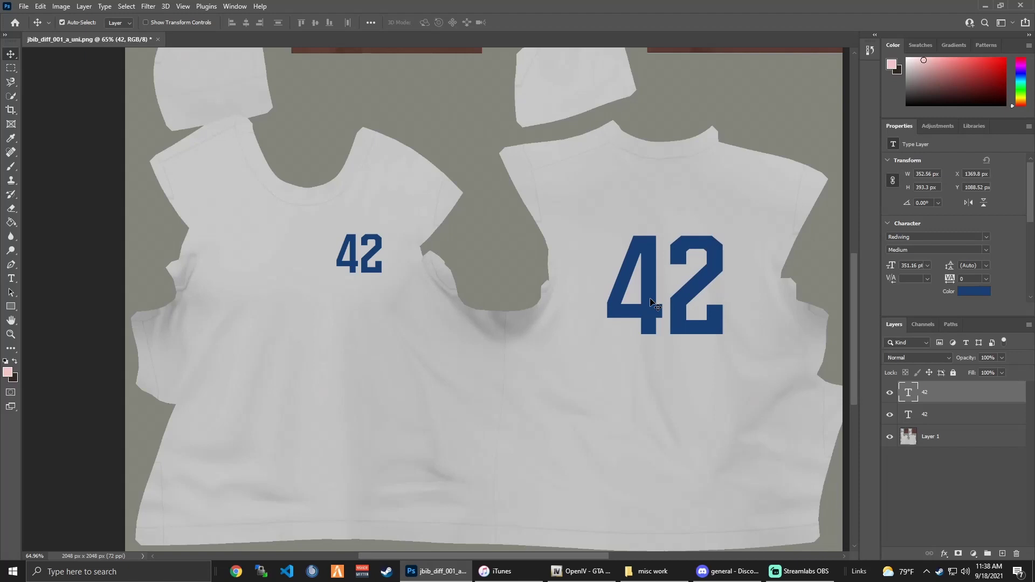
Examine the size and placement of the 42 numbers on the front and back pieces of the shirt
scroll(651, 300, down, 6)
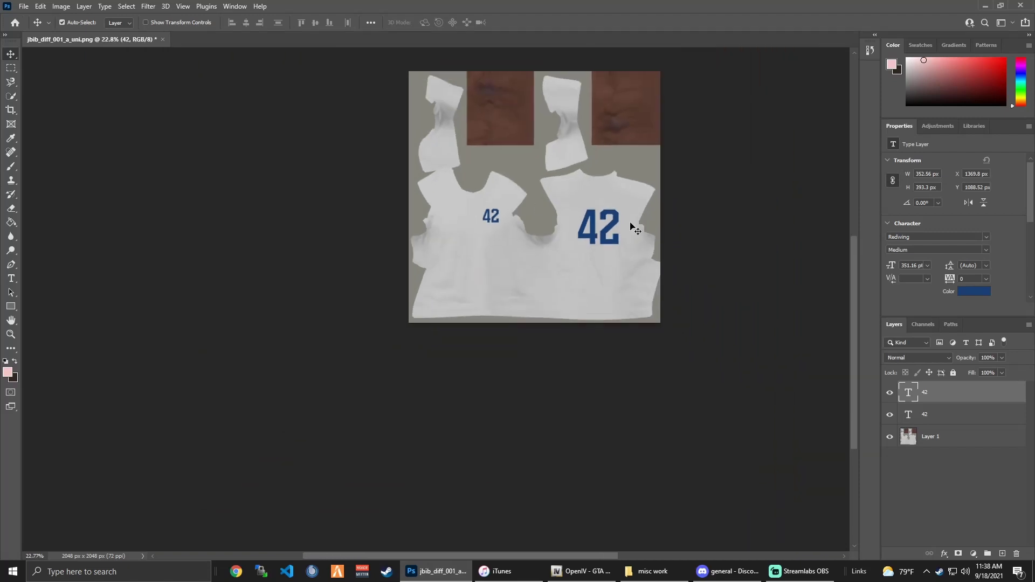
scroll(587, 197, up, 4)
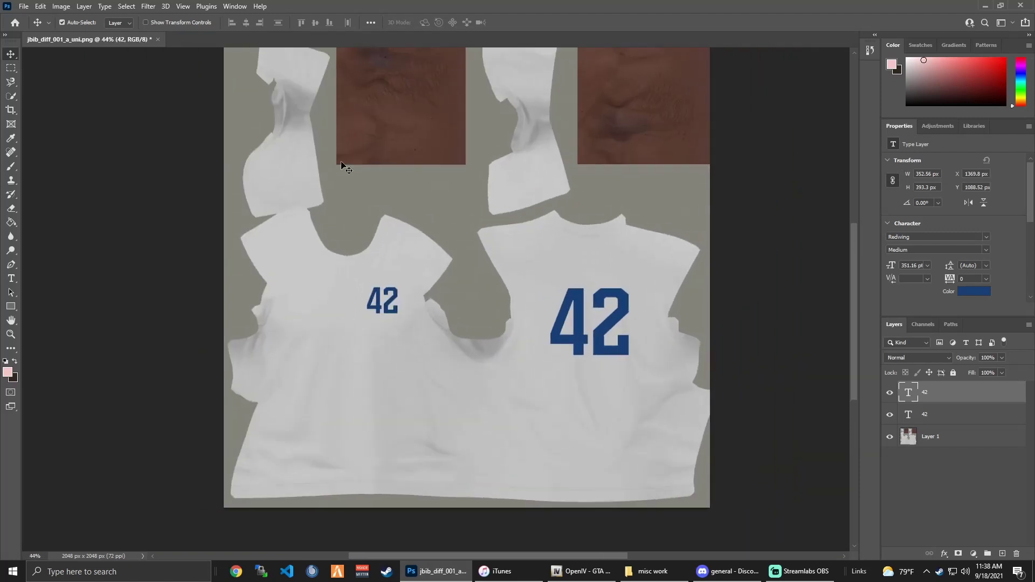
scroll(592, 320, up, 1)
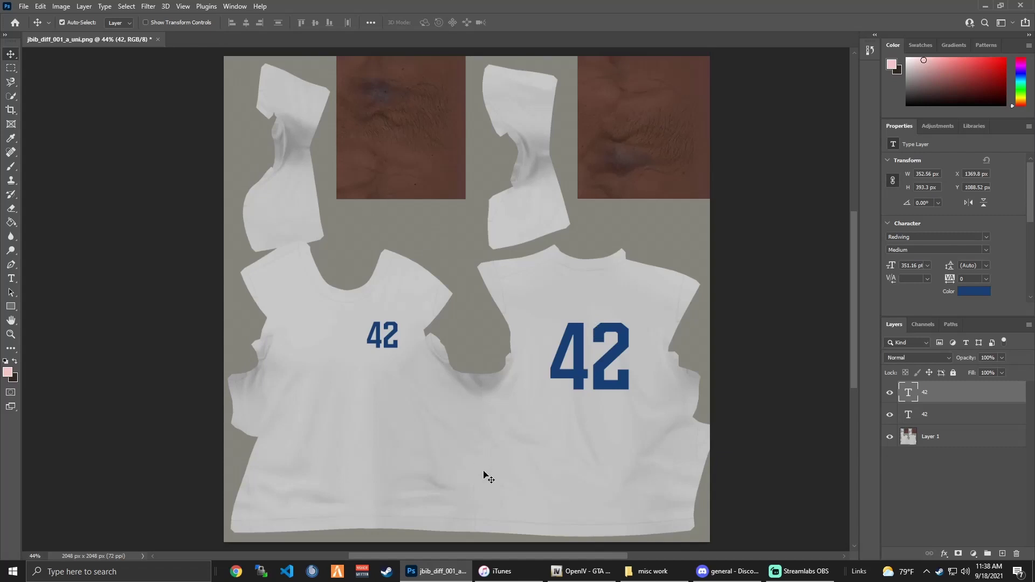
scroll(587, 388, up, 5)
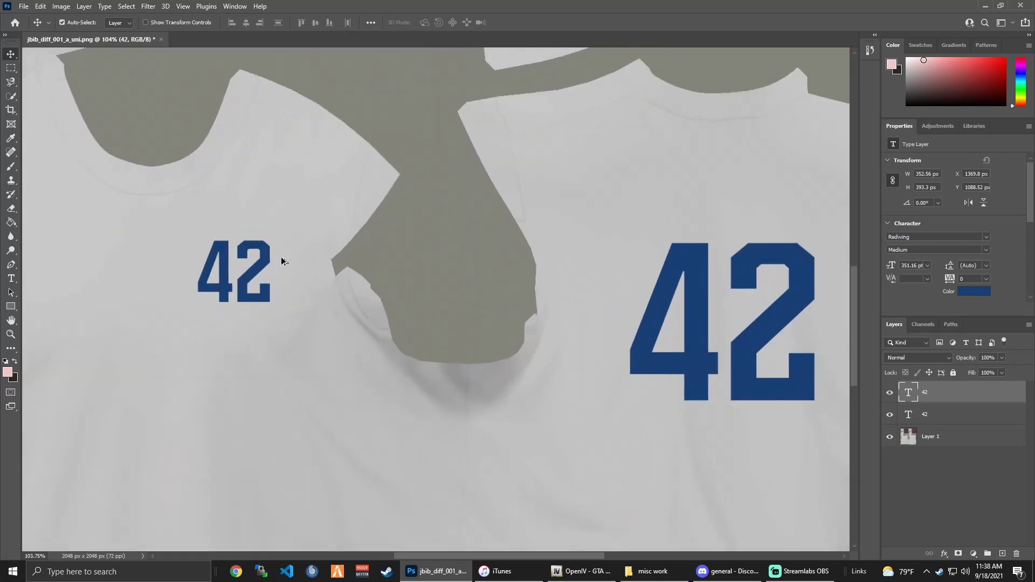
scroll(566, 371, down, 5)
scroll(378, 303, up, 3)
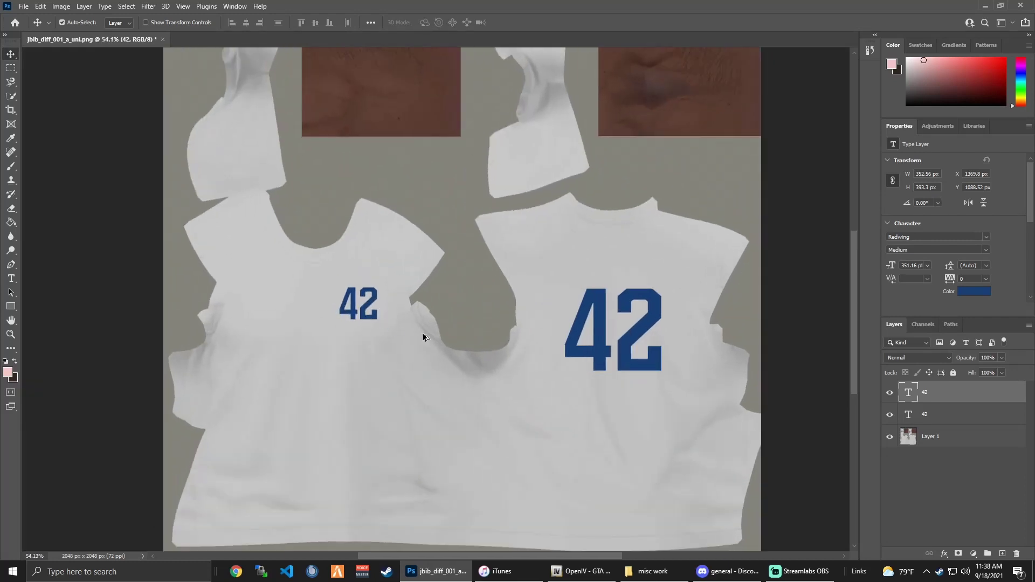
scroll(489, 338, down, 3)
scroll(571, 352, up, 2)
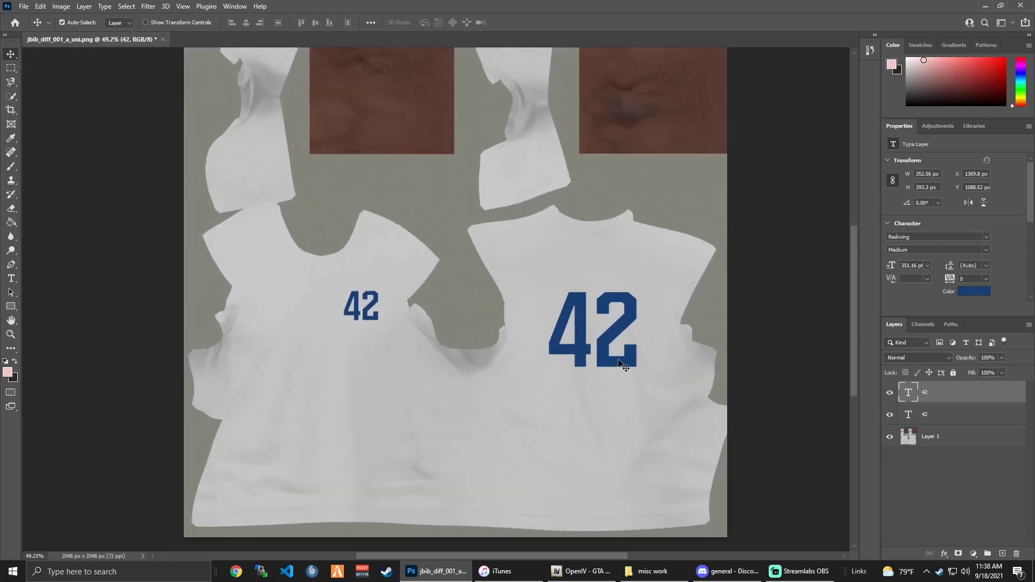
Try to save a PNG copy over jbib_diff_001_a_uni.png in the misc work folder, using the large file size option
click(24, 7)
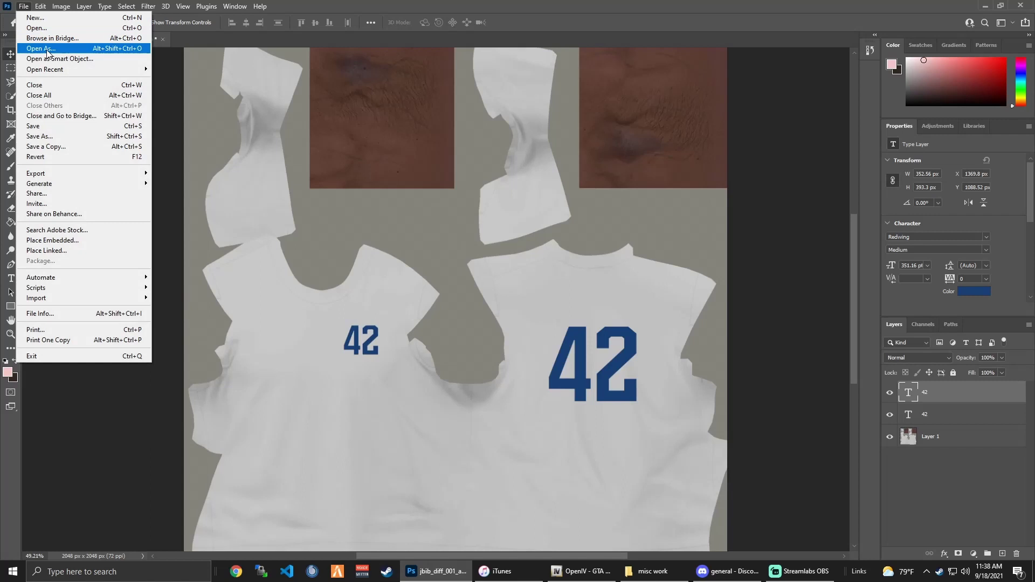
click(52, 146)
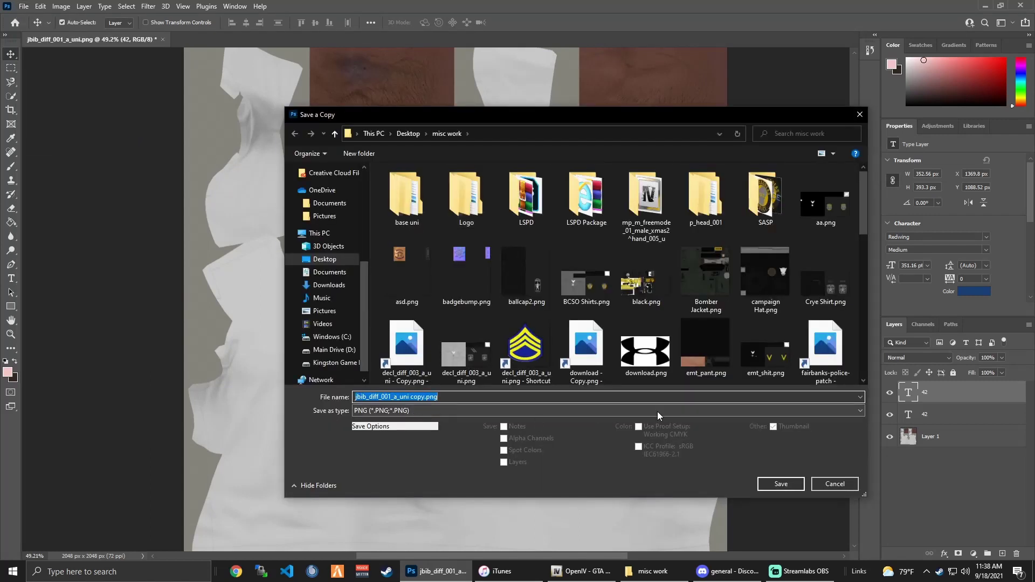
drag(480, 115, 458, 51)
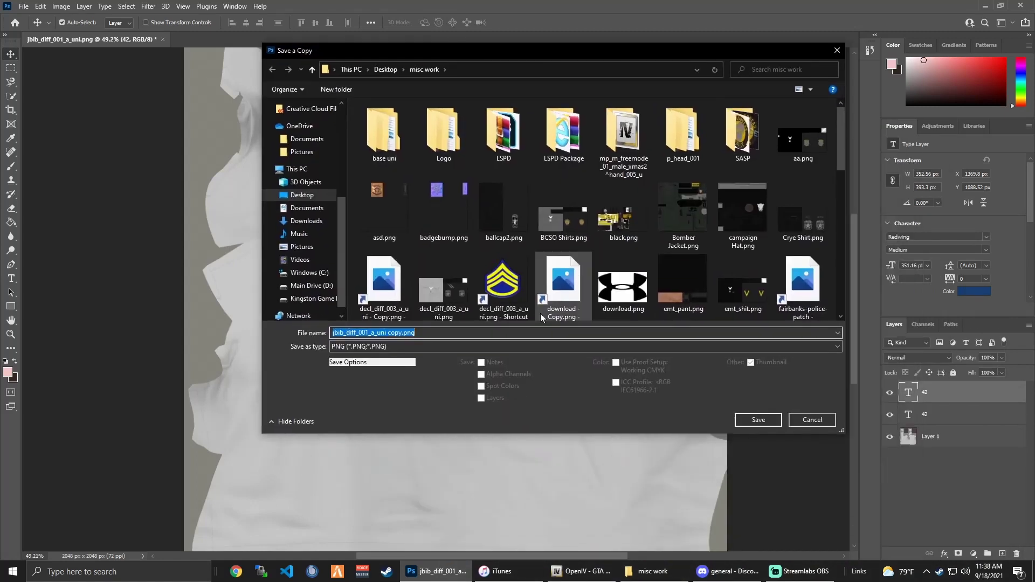
drag(839, 134, 833, 202)
click(794, 163)
click(754, 419)
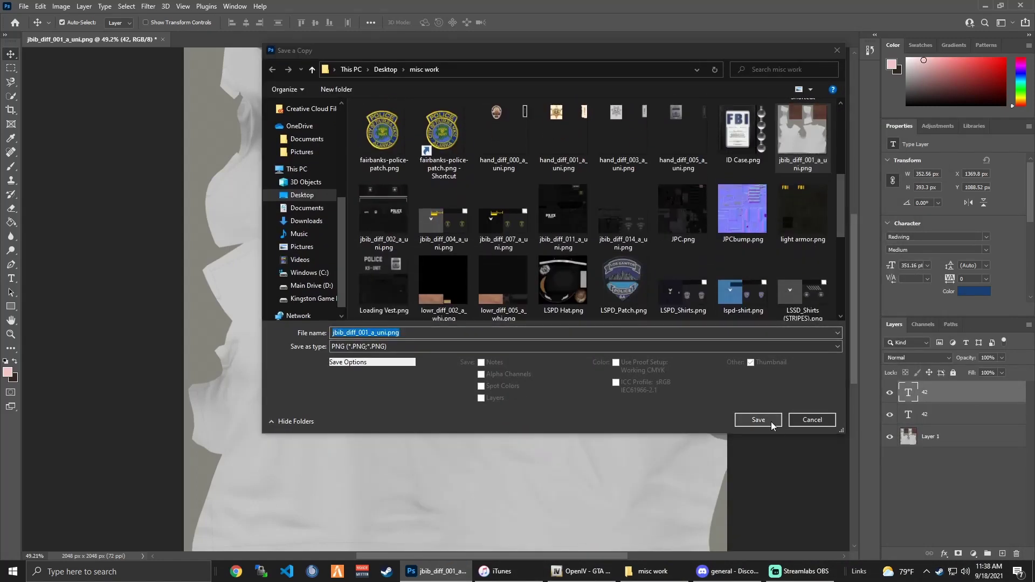
click(544, 285)
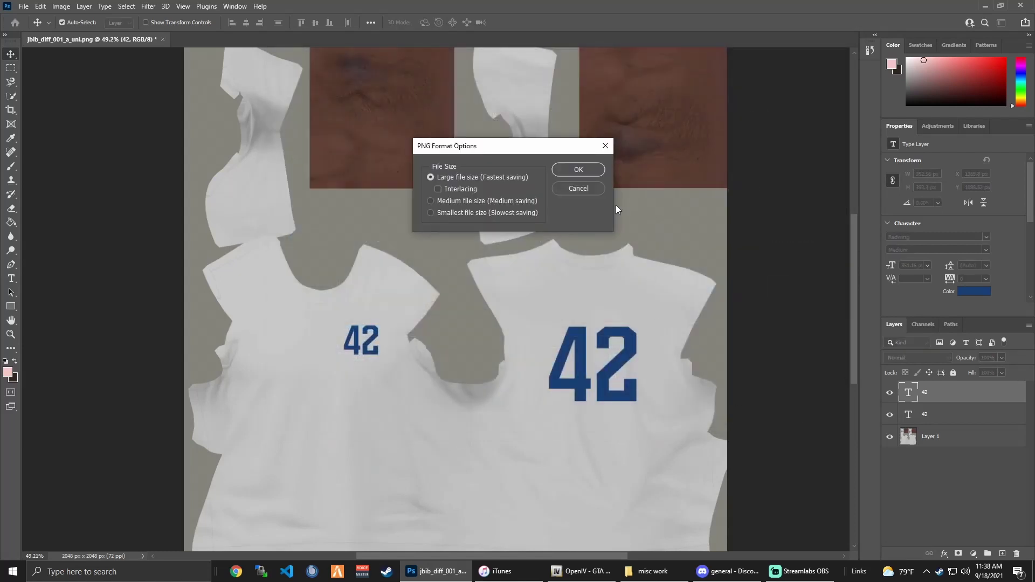
click(576, 171)
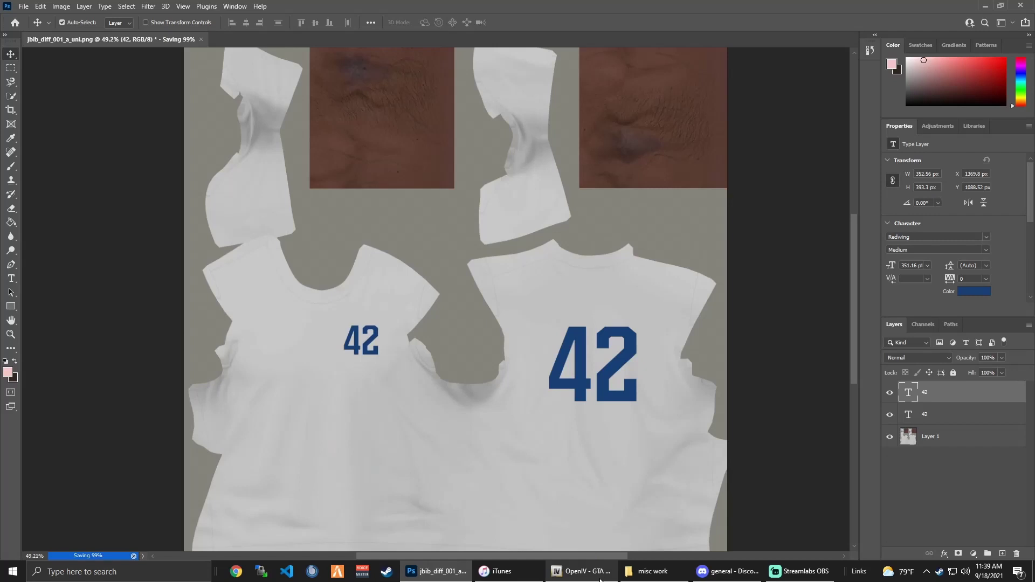
Allow Photoshop.exe to change files in the protected Desktop folder in AVG and dismiss the remaining notices
mouse_move(599, 578)
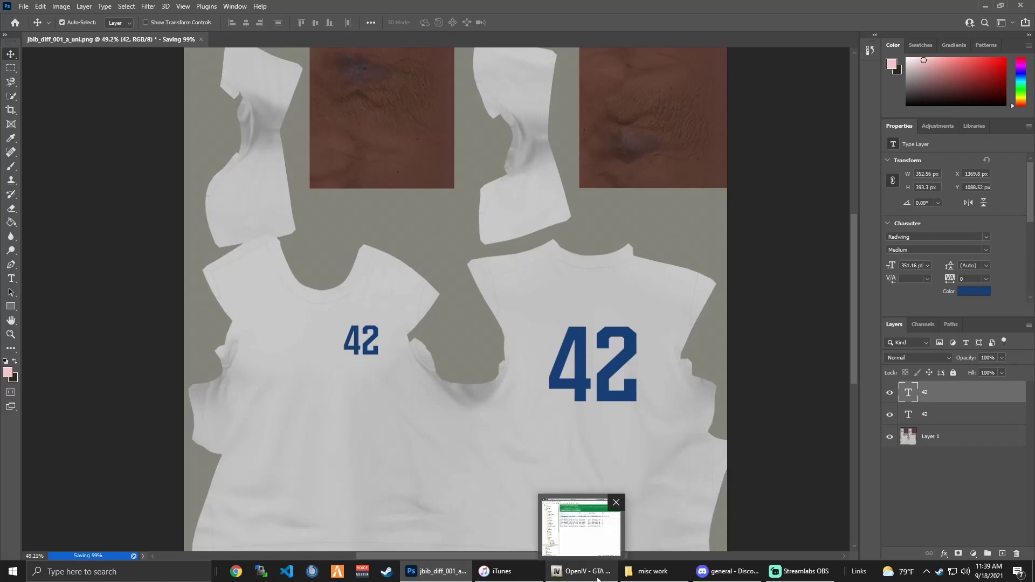
click(596, 579)
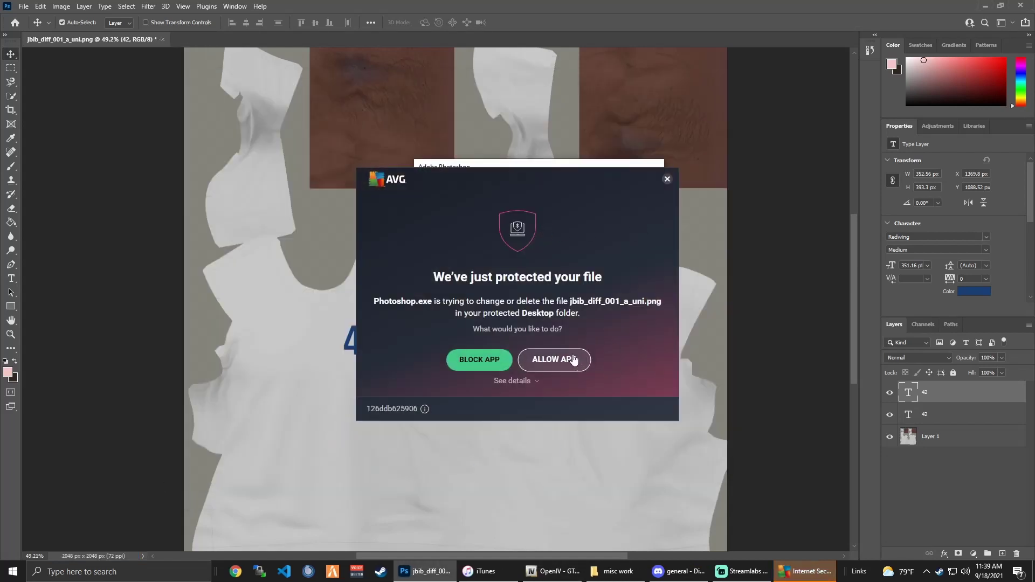
click(544, 361)
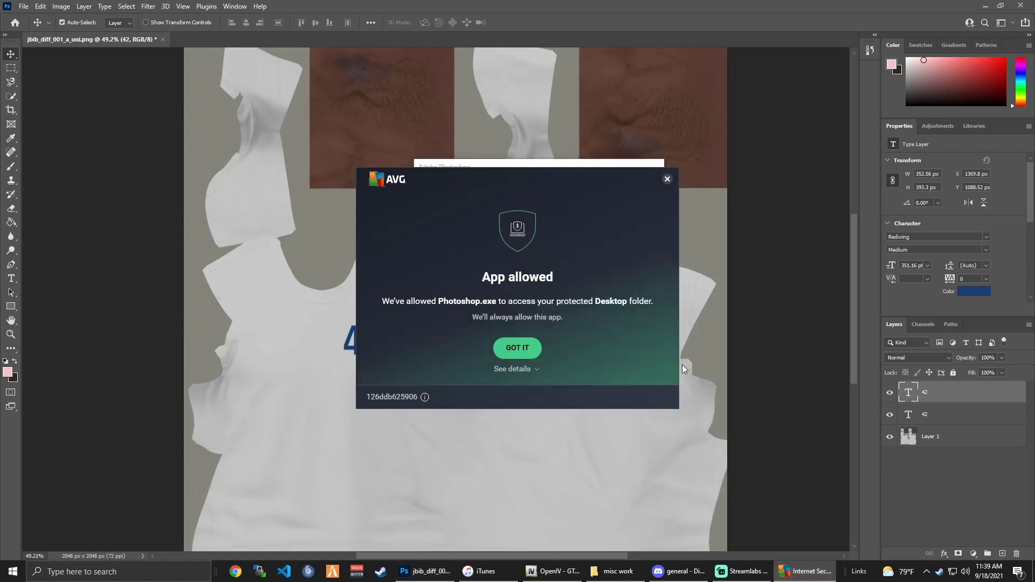
click(511, 348)
click(540, 230)
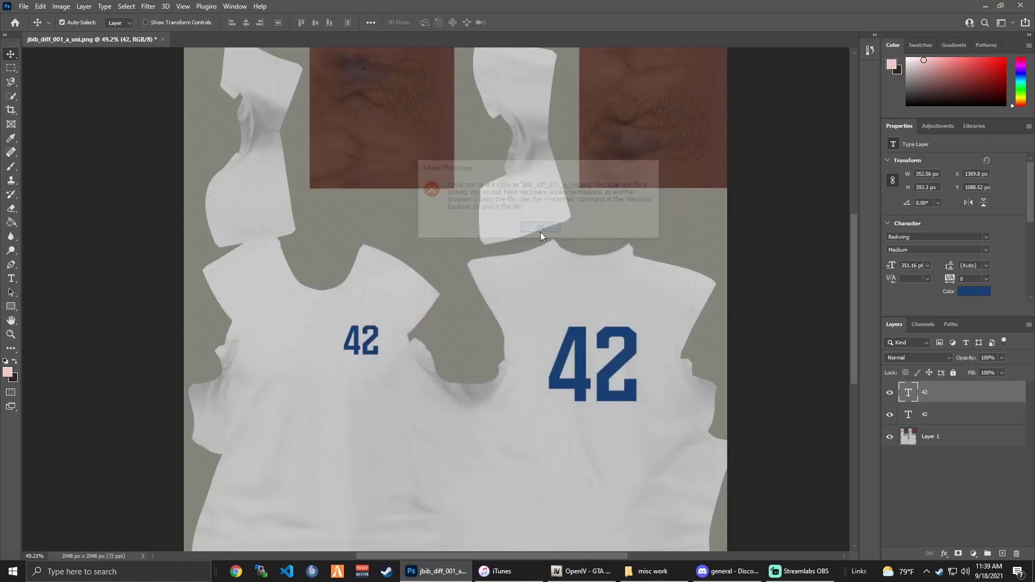
Save a PNG copy of the shirt texture as jbib_diff_001_a_uni copy.png in the misc work folder
click(23, 6)
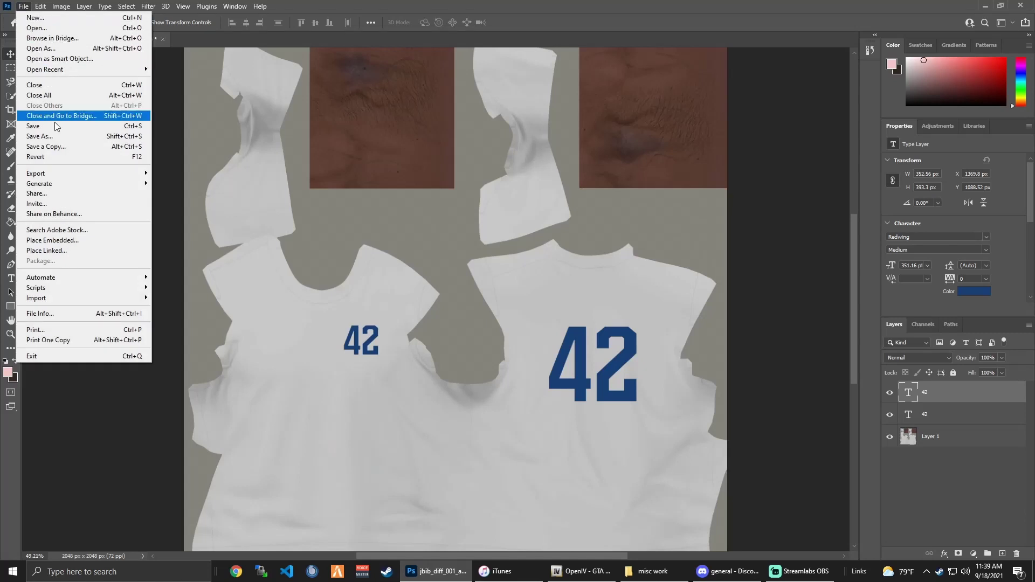
click(64, 146)
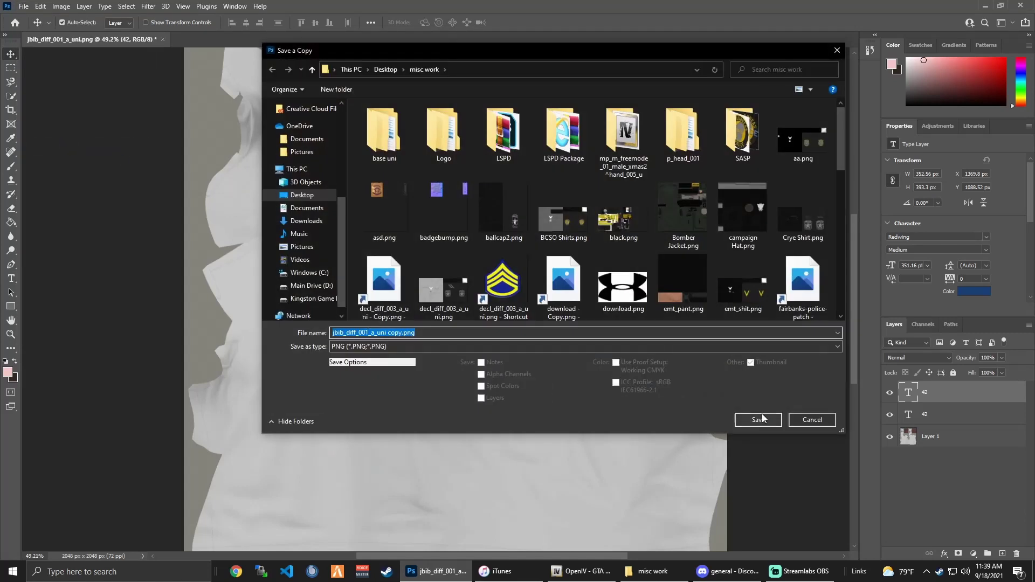
click(760, 419)
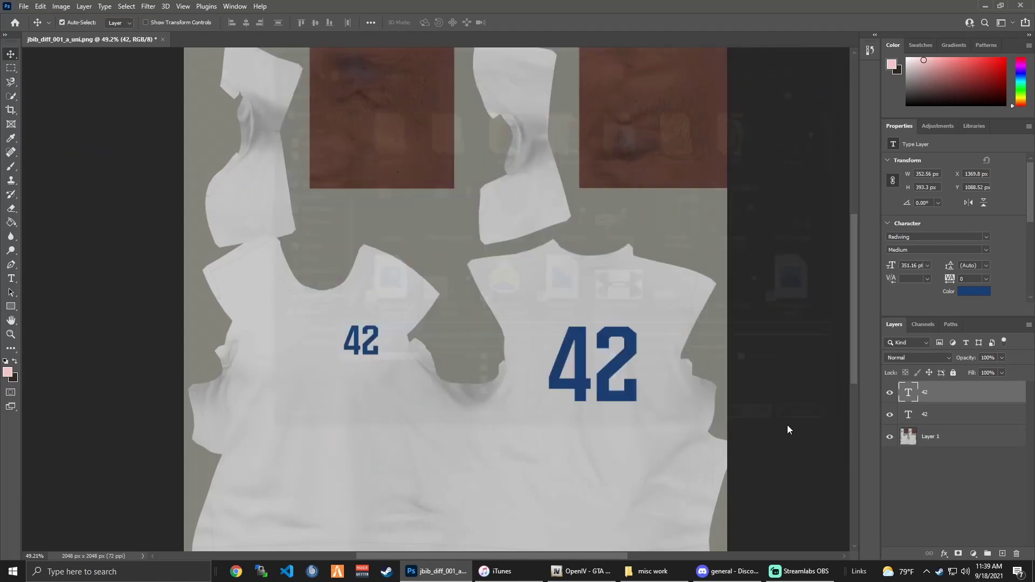
click(578, 169)
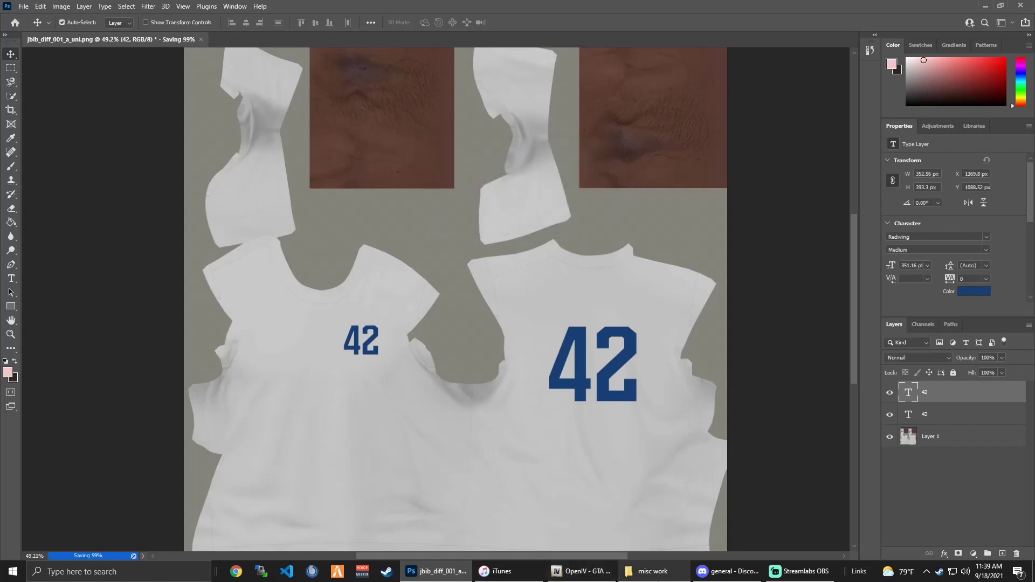
Switch to OpenIV and open mp_m_freemode_01^jbib_diff_001_a_uni.ytd from the Loose T-Shirt folder in the texture editor
click(582, 571)
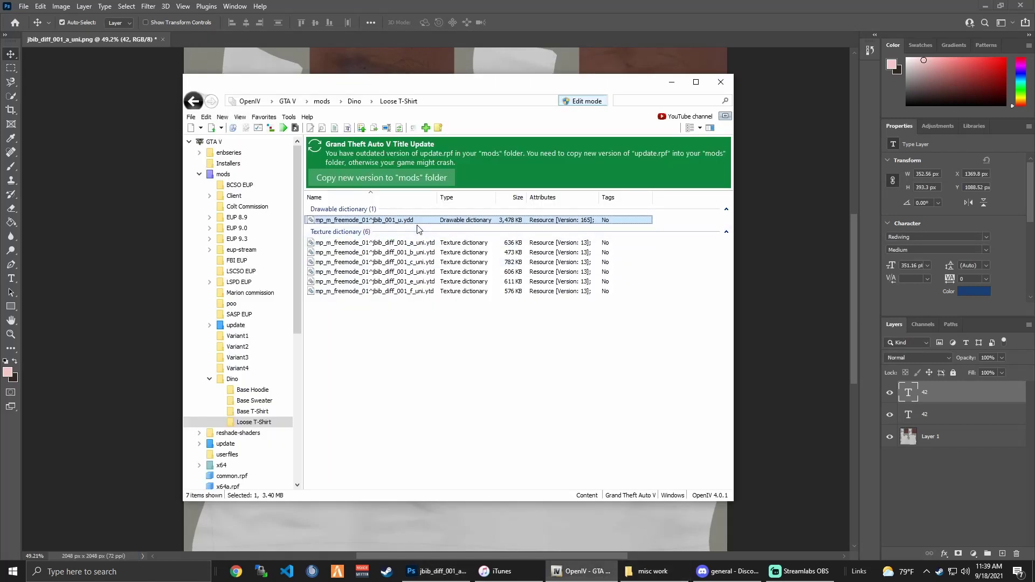
click(413, 242)
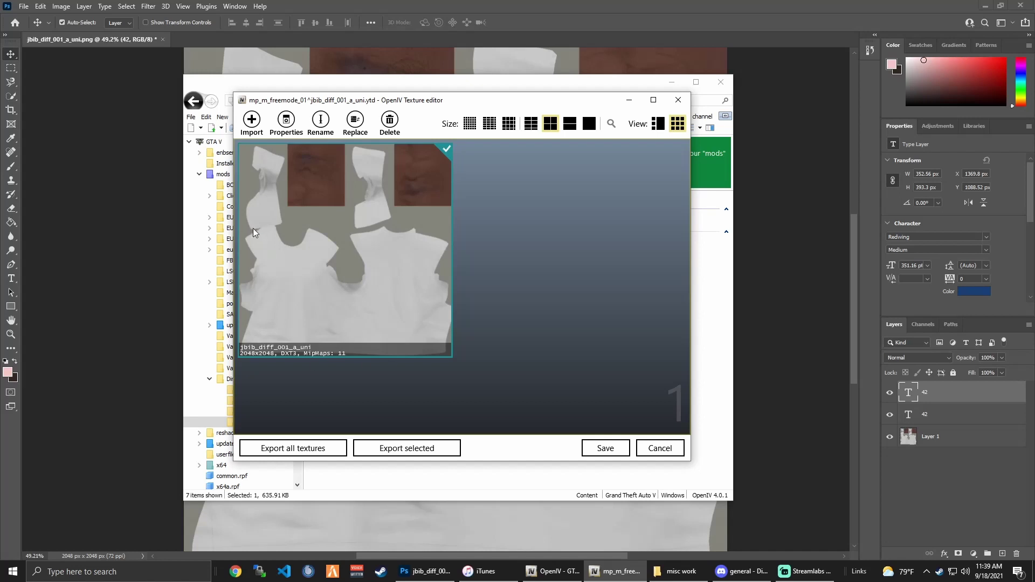
right_click(272, 226)
click(291, 277)
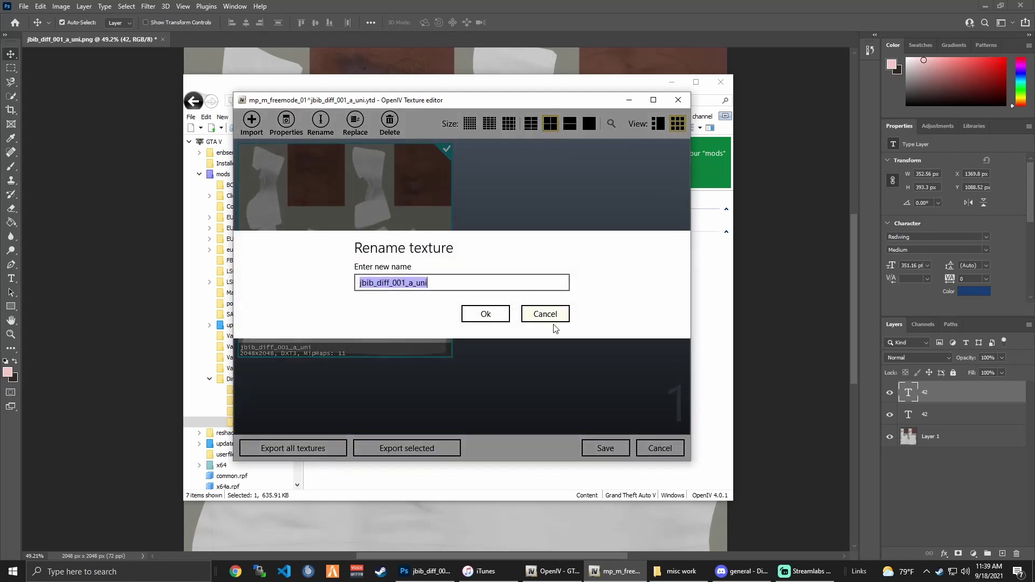
click(485, 314)
right_click(275, 270)
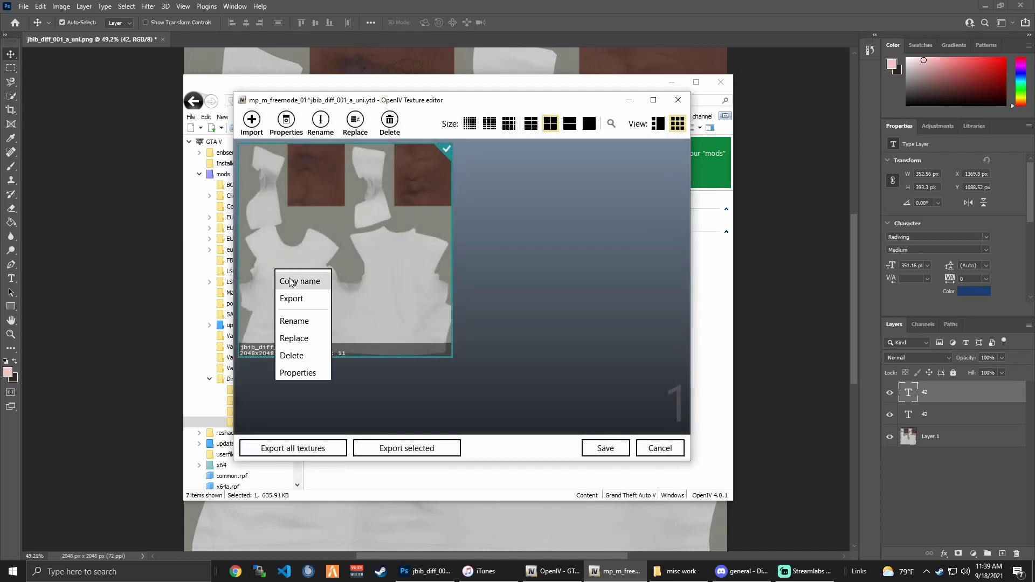
click(273, 349)
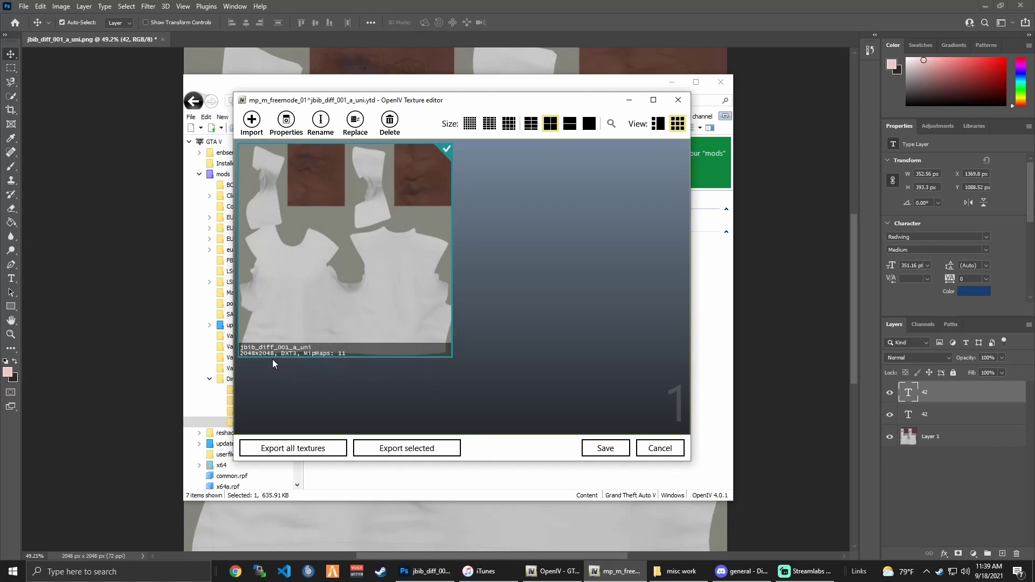
Delete the existing texture from the dictionary and choose jbib_diff_001_a_uni copy.png from the misc work folder for import
right_click(295, 290)
click(315, 373)
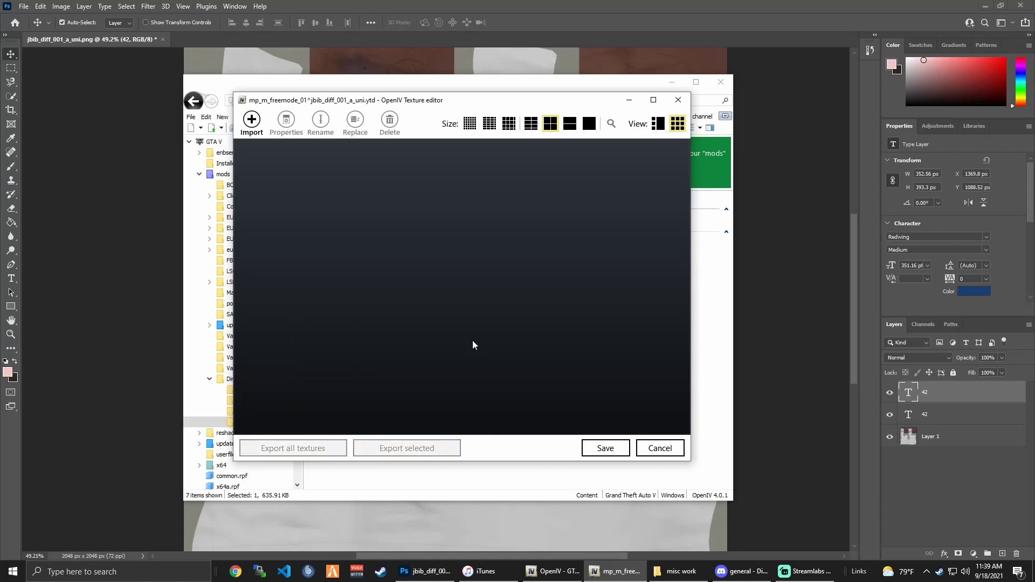
click(251, 120)
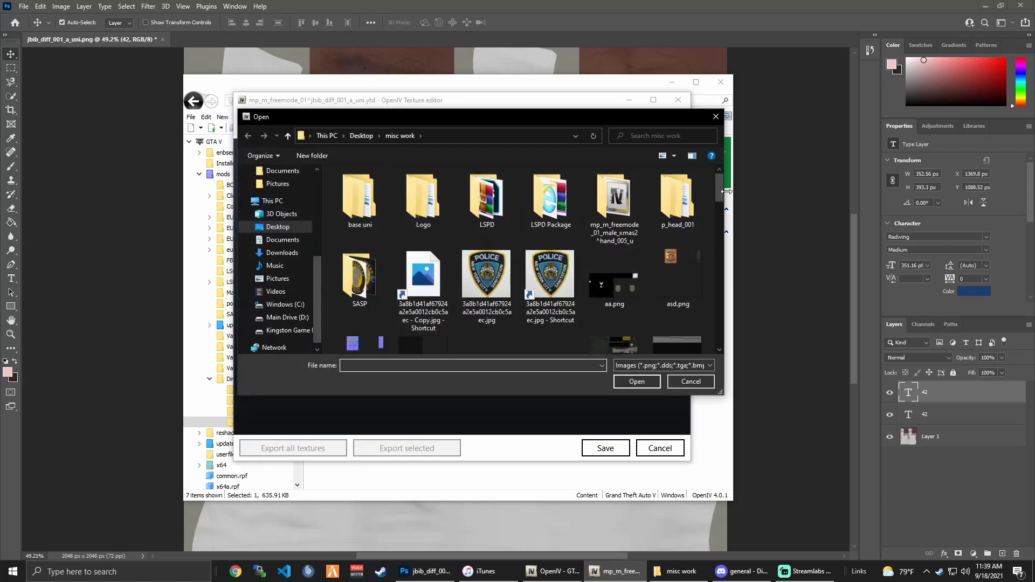
drag(726, 191, 726, 237)
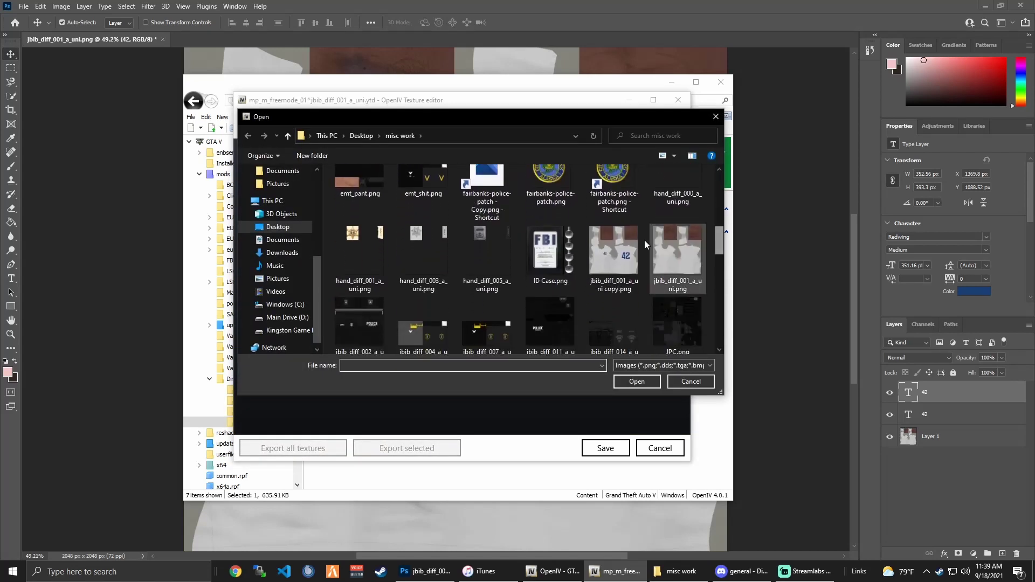
double_click(625, 245)
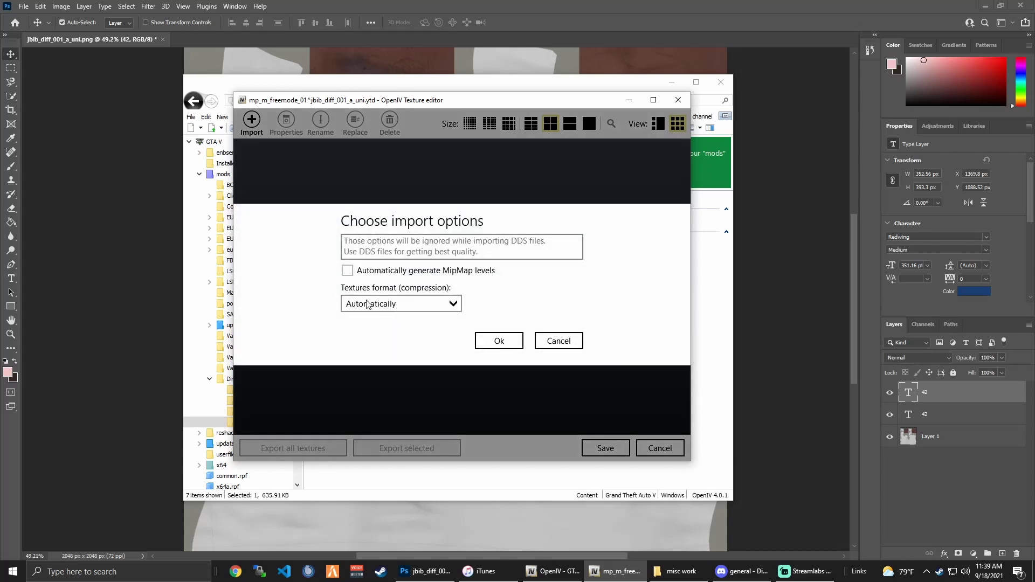
Import the shirt texture with the A8R8G8B8 format and without automatically generated MipMap levels
click(405, 305)
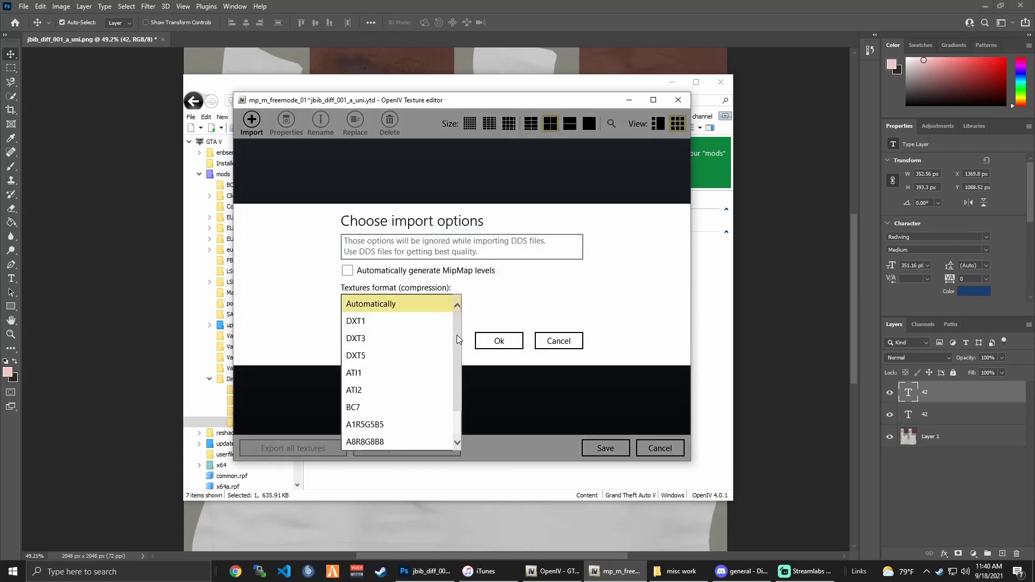
scroll(450, 367, down, 1)
scroll(458, 385, up, 1)
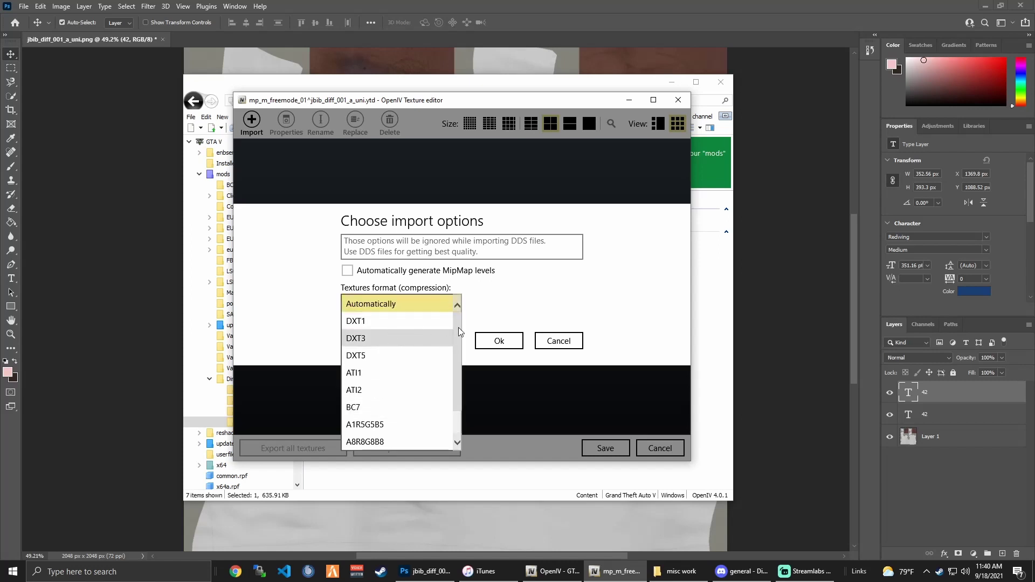
drag(458, 328, 465, 353)
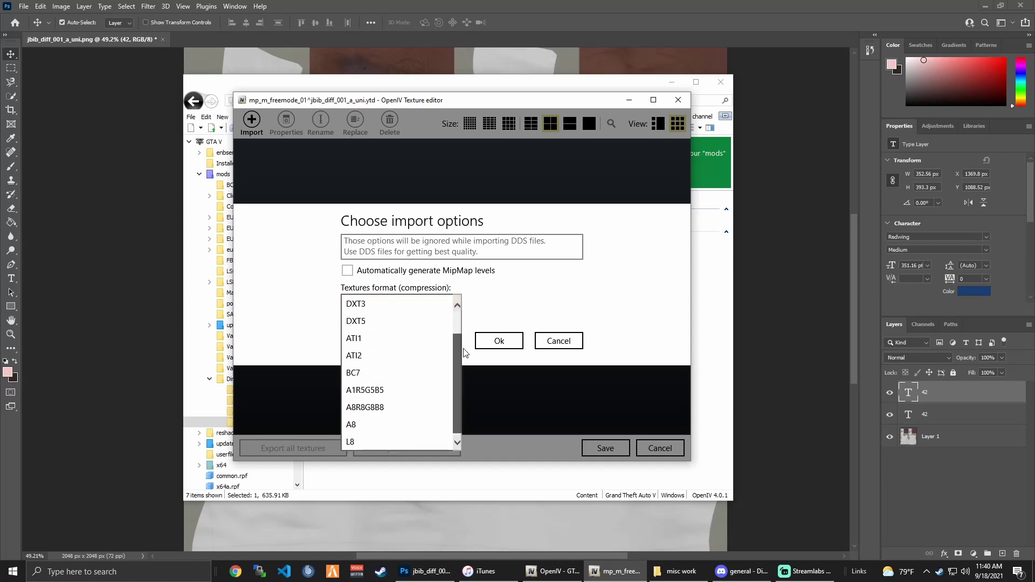
click(384, 413)
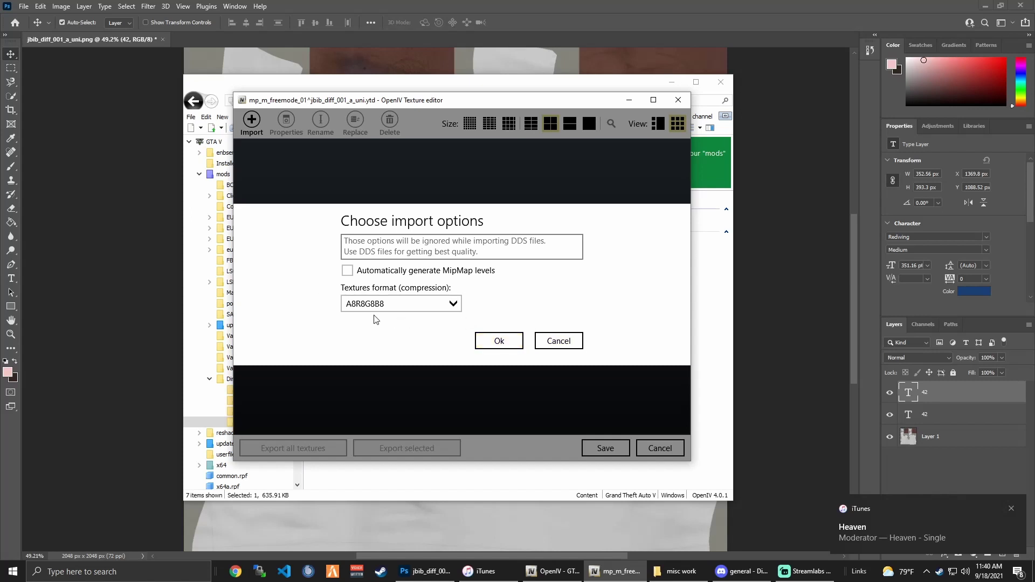
click(499, 341)
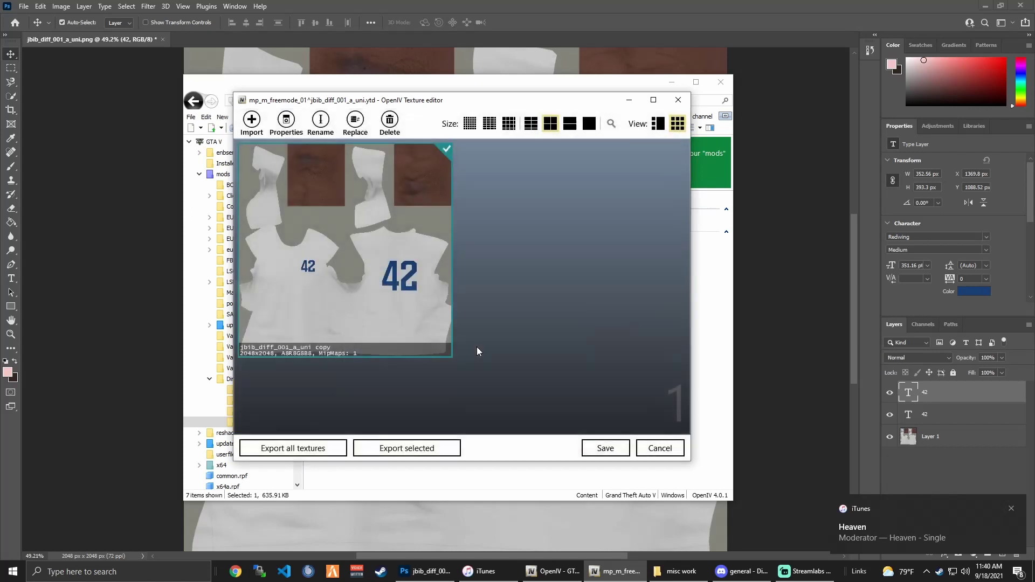
Rename the imported texture to jbib_diff_001_a_uni and save the texture dictionary
right_click(338, 292)
click(318, 352)
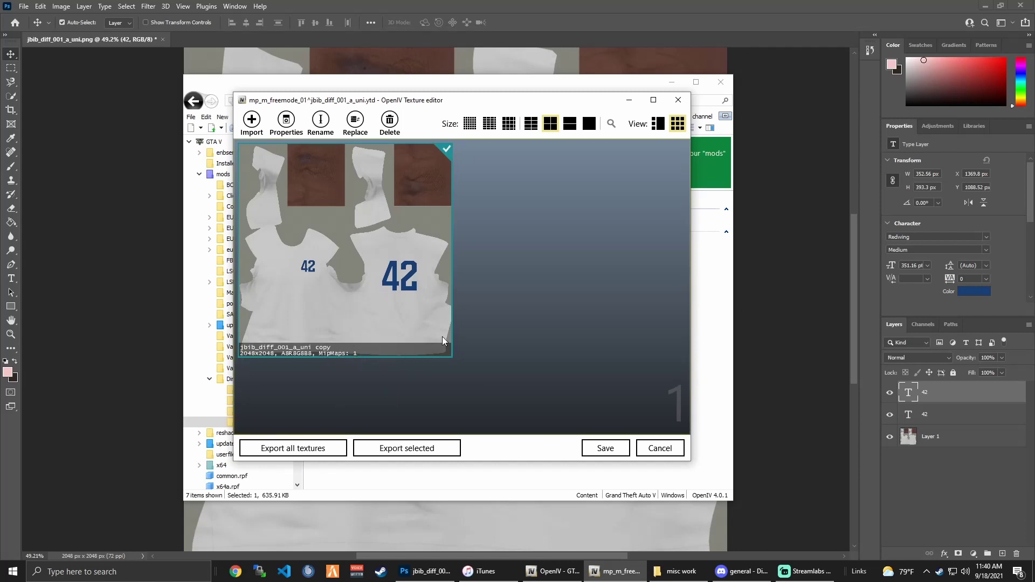
right_click(333, 275)
click(345, 323)
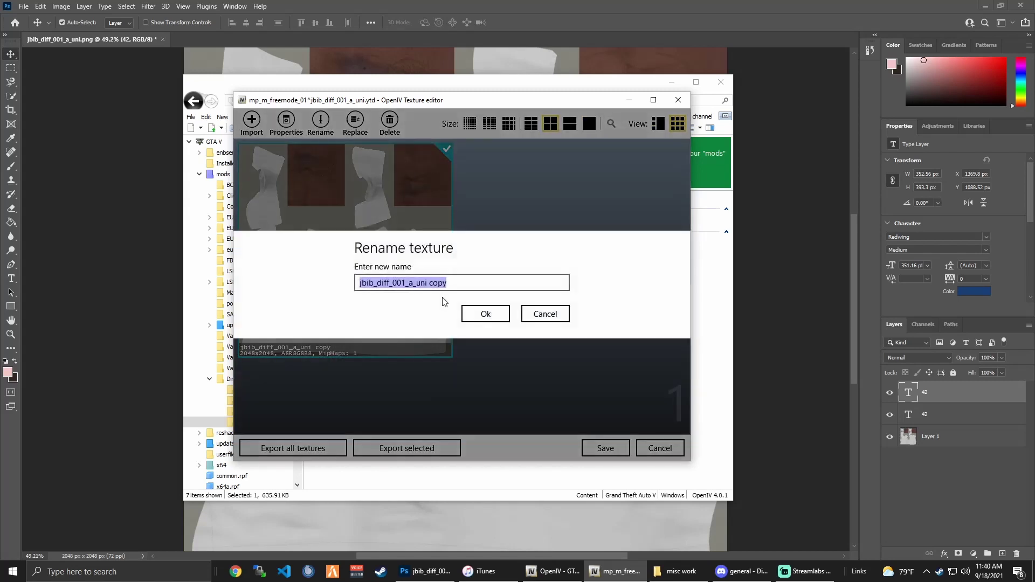
key(ctrl+v)
click(485, 314)
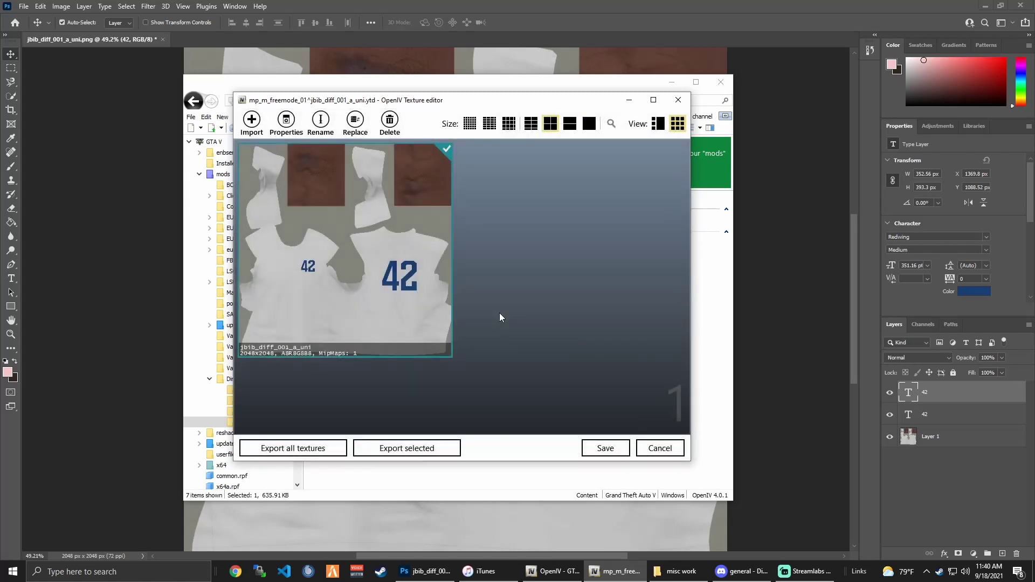
click(601, 445)
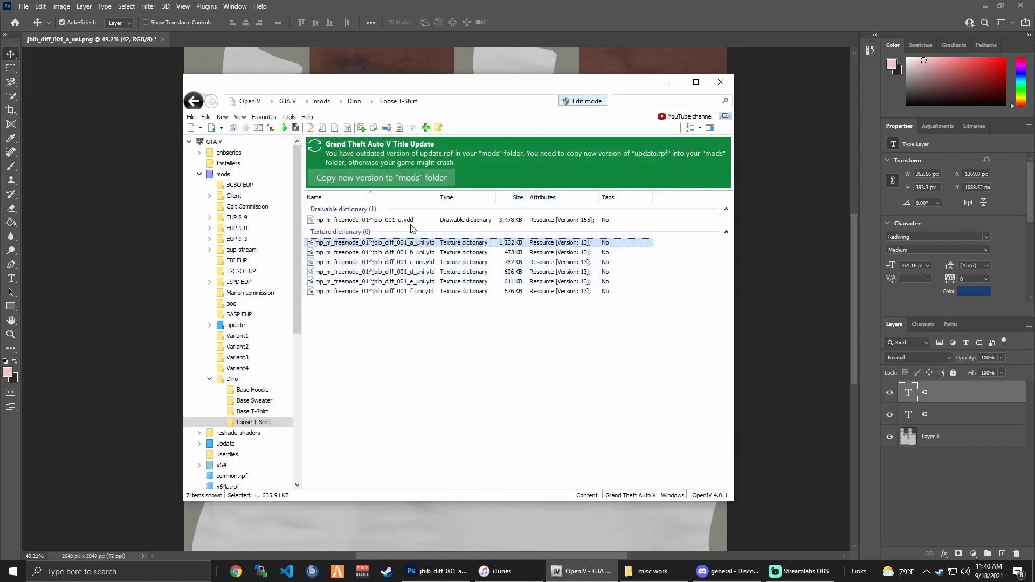
Preview mp_m_freemode_01^jbib_001_u.ydd in the model viewer with mp_m_freemode_01^jbib_diff_001_a_uni.ytd applied and examine the number placement on the back
double_click(414, 220)
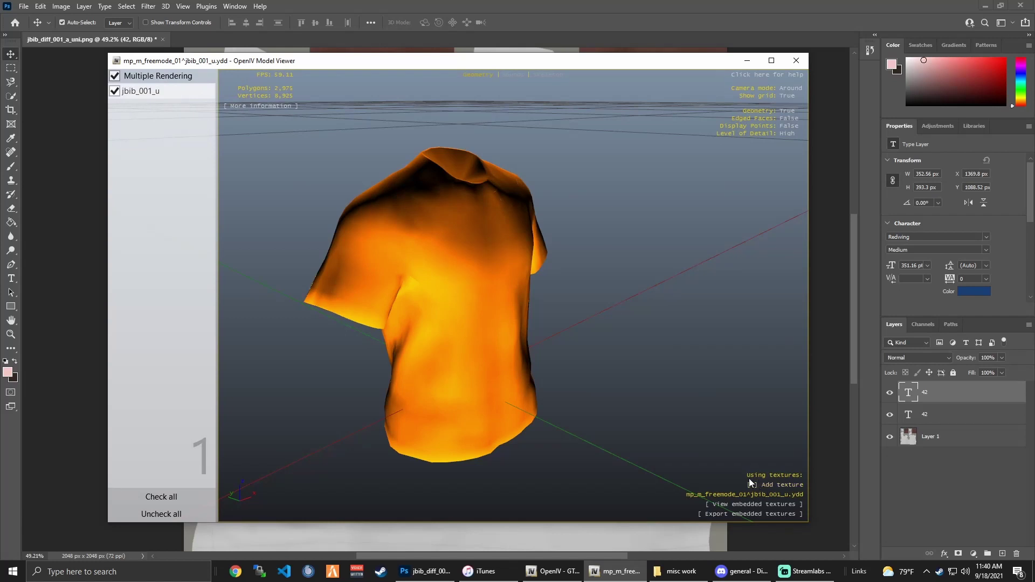
click(752, 484)
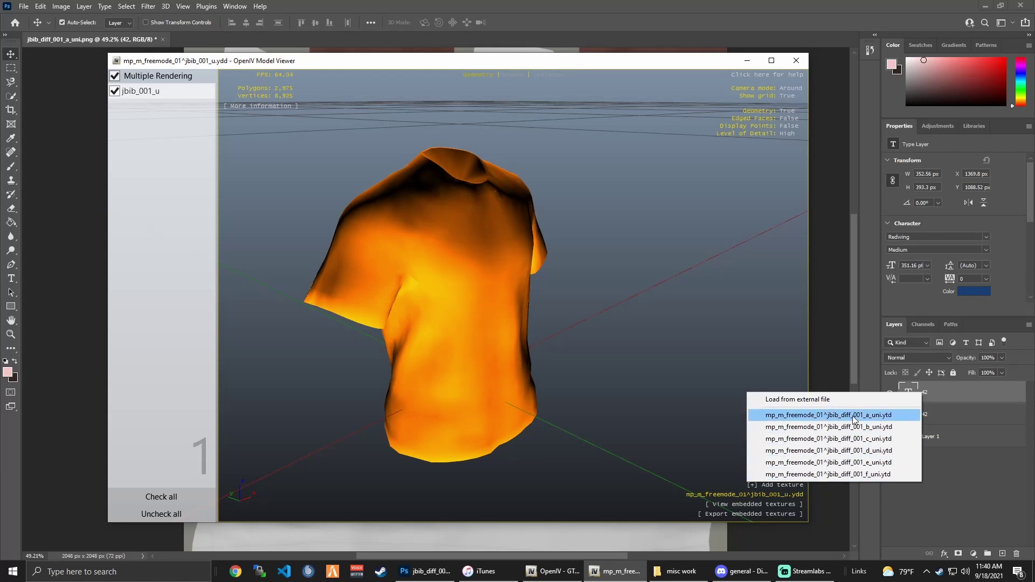
click(773, 414)
drag(773, 413, 481, 245)
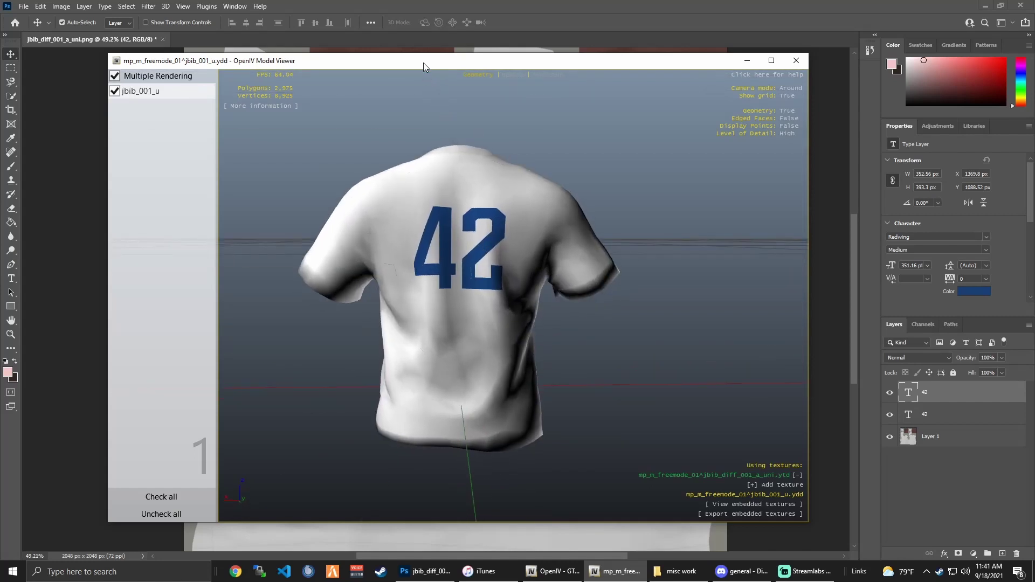
mouse_move(423, 63)
mouse_down()
mouse_move(535, 59)
mouse_move(416, 61)
mouse_up()
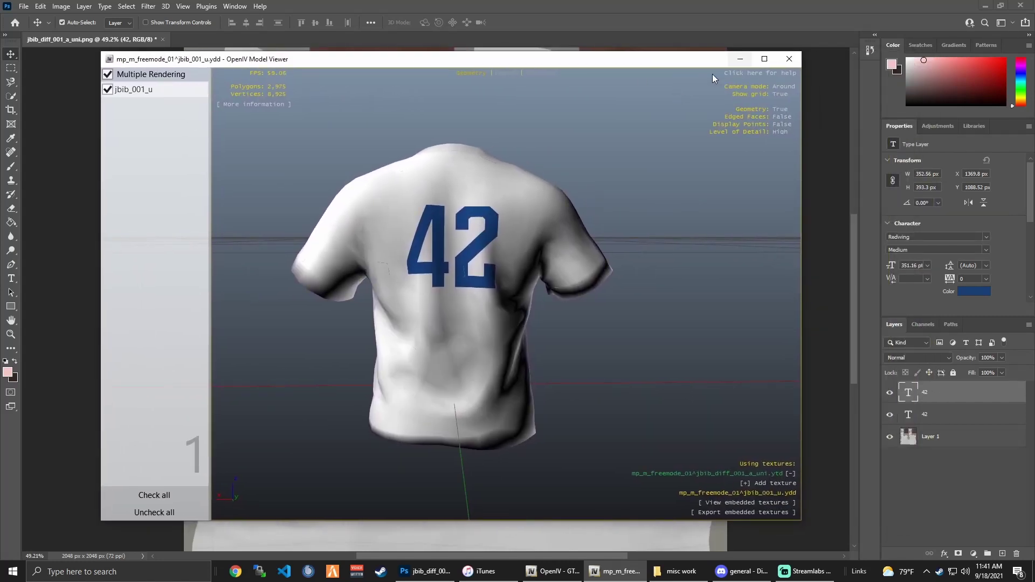
drag(712, 74, 609, 195)
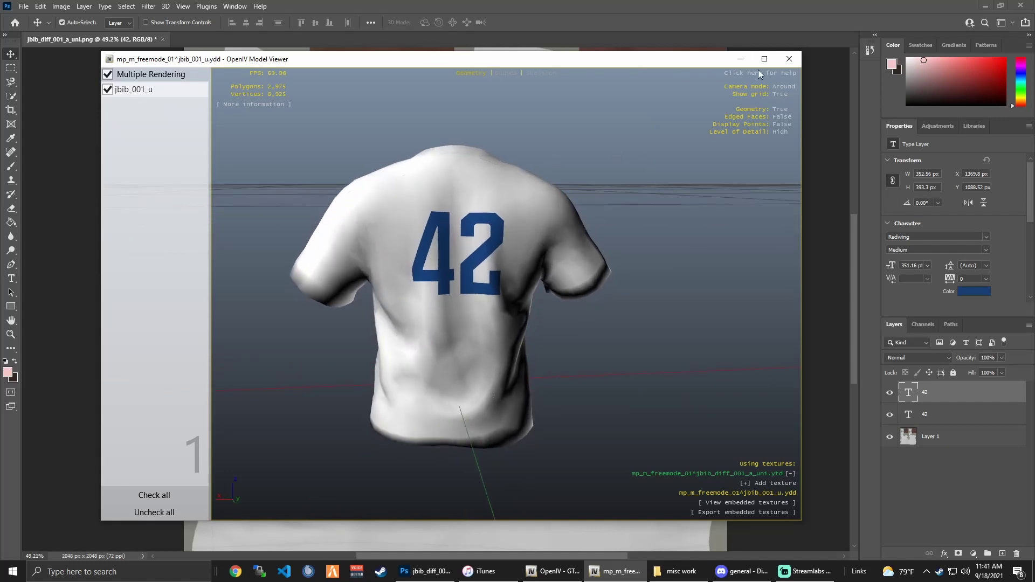
Close the model preview, return to Photoshop and shift the back 42 left to about X 1358 px
click(790, 60)
click(673, 85)
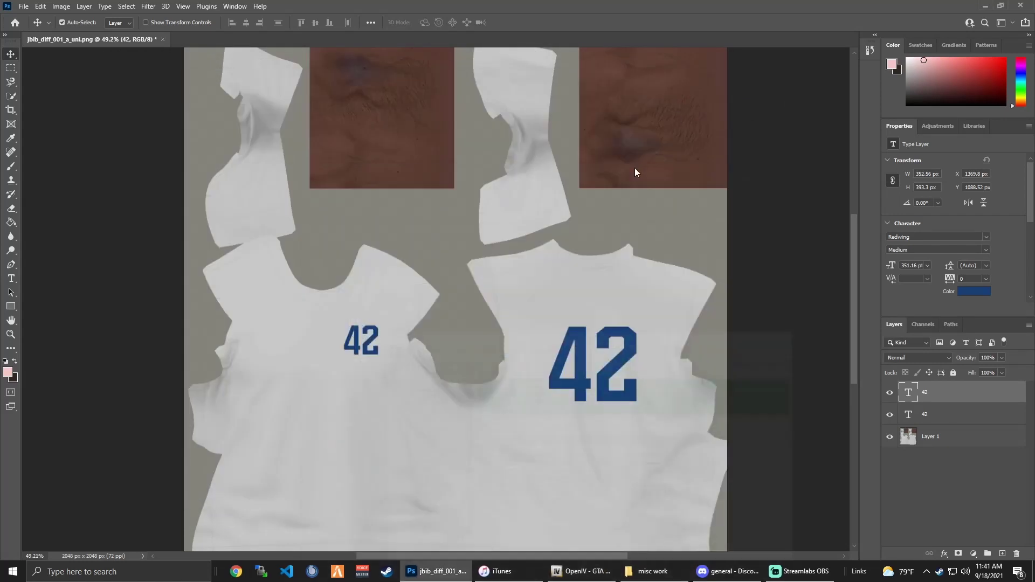
drag(582, 356, 580, 357)
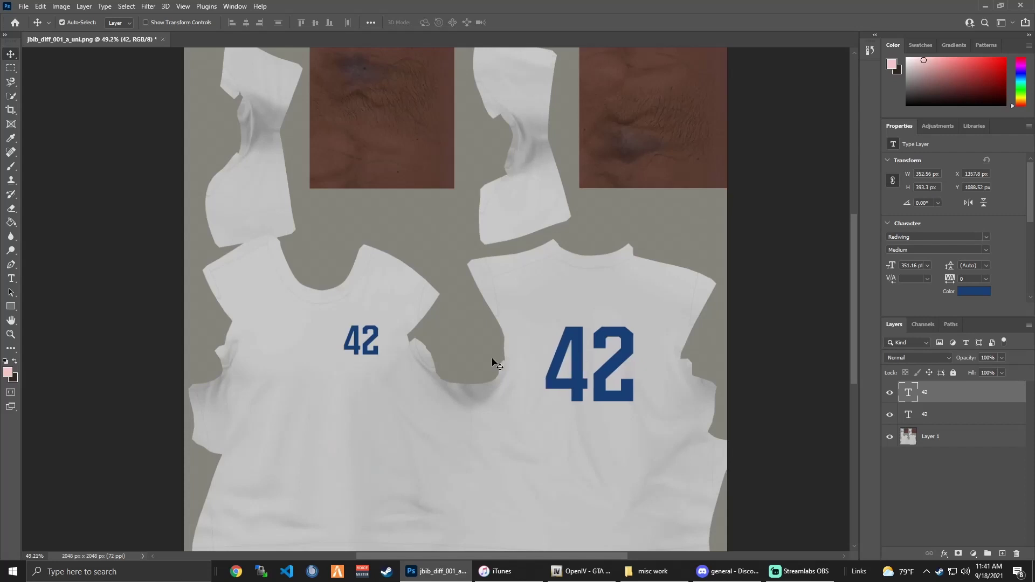
Nudge the small front 42 slightly left and down on the shirt's chest
click(364, 344)
key(Left)
key(Left)
key(Left)
key(Left)
key(Left)
key(Left)
key(Left)
key(Left)
key(Left)
key(Left)
key(Left)
key(Left)
key(Left)
key(Left)
key(Left)
key(Left)
key(Left)
key(Left)
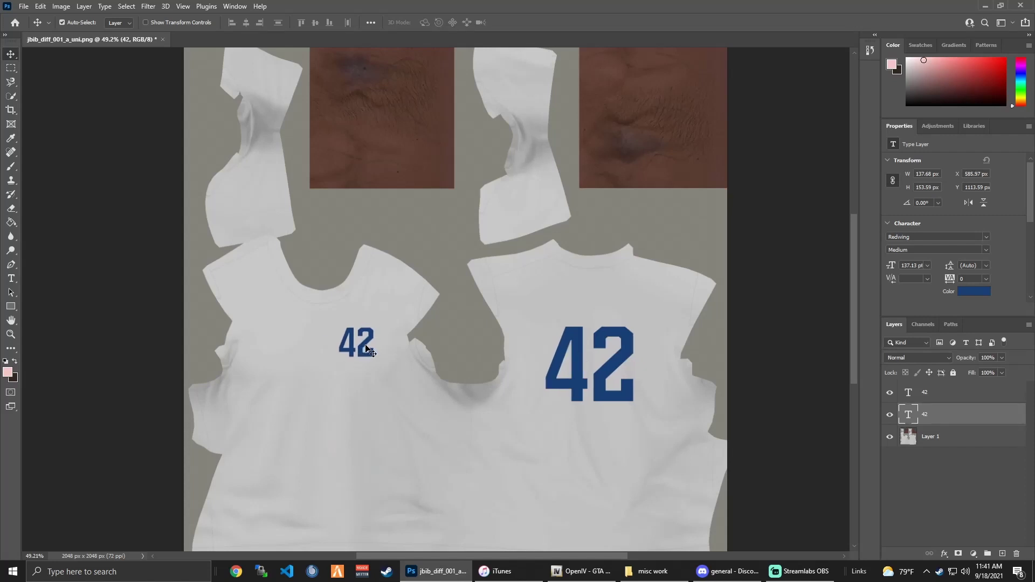
key(Left)
key(Left)
key(Left)
key(Left)
key(Left)
key(Left)
key(Down)
key(Down)
Fine-tune the large back 42's position to about X 1356 px, Y 1096 px
drag(599, 345, 600, 346)
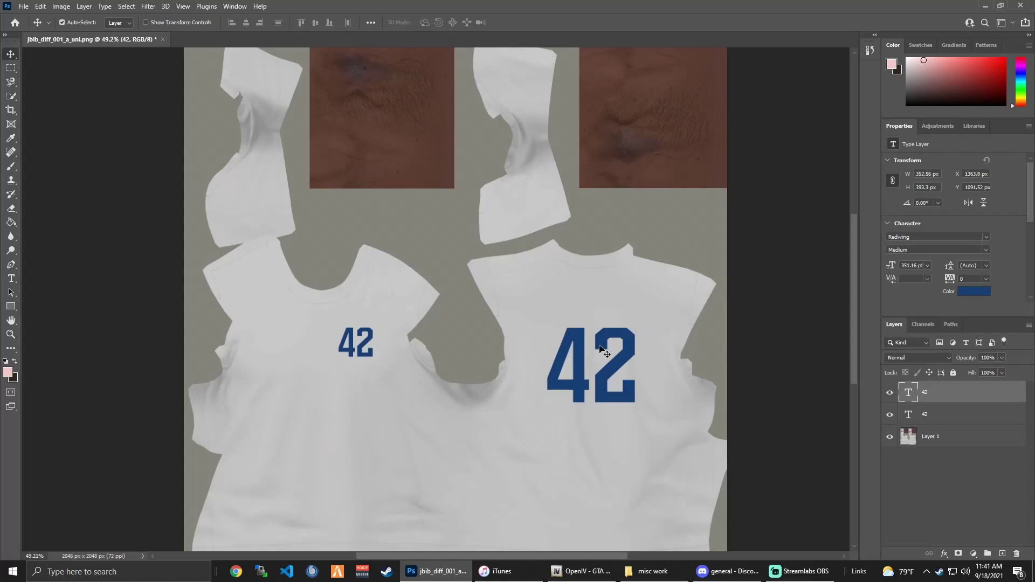
key(Left)
key(Left)
key(Left)
key(Left)
key(Left)
key(Left)
key(Left)
key(Left)
key(Left)
key(Left)
key(Down)
key(Down)
key(Down)
key(Down)
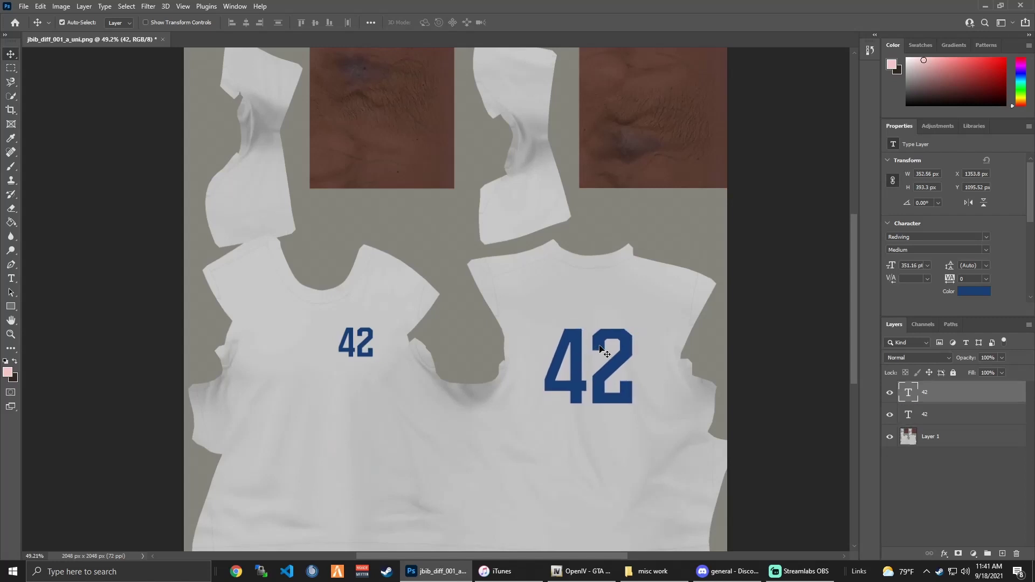
key(Right)
key(Right)
Add a player's first and last name in 72 pt Redwing Medium type above the back 42
click(549, 304)
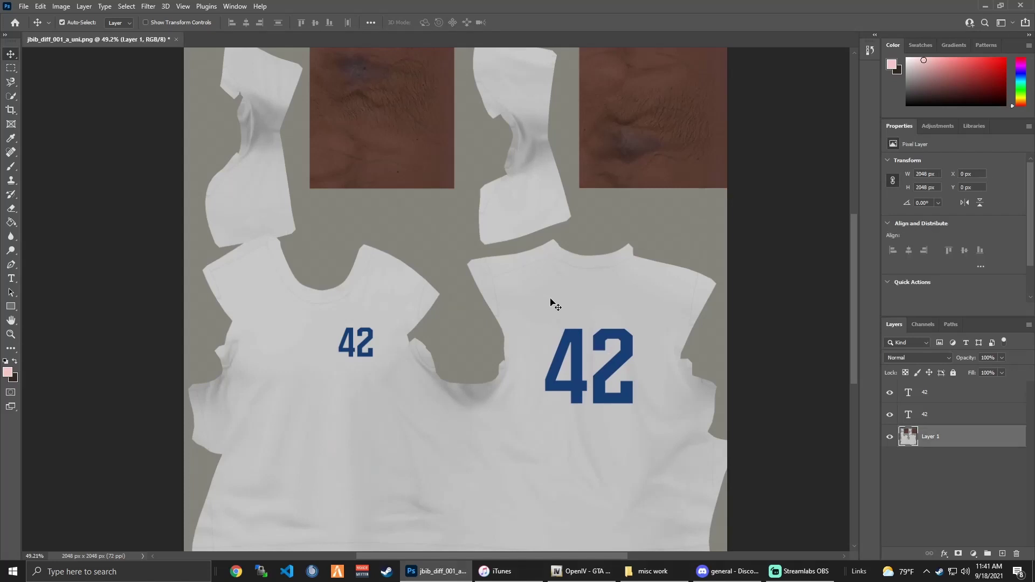
key(t)
click(541, 308)
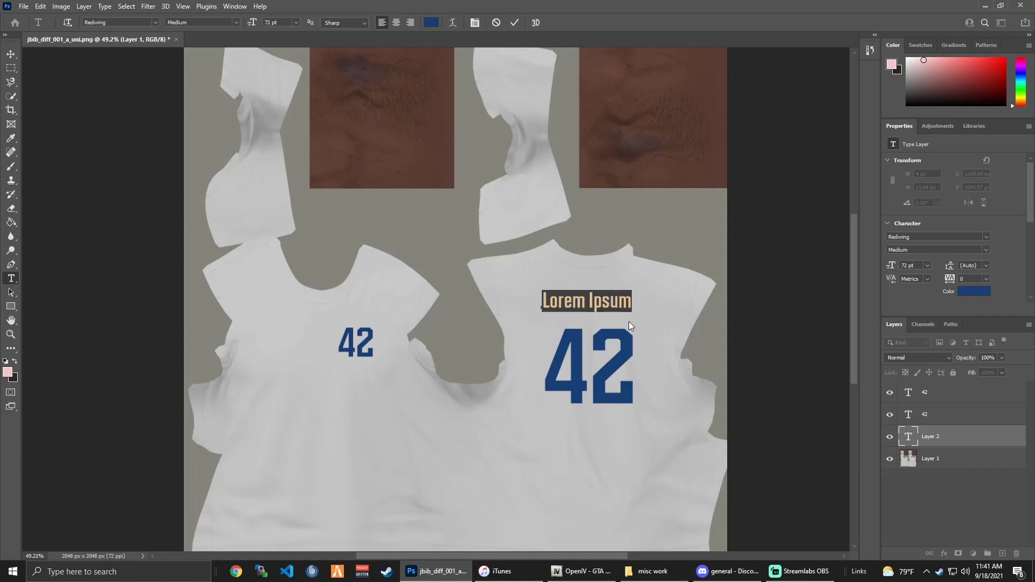
text(Jogn)
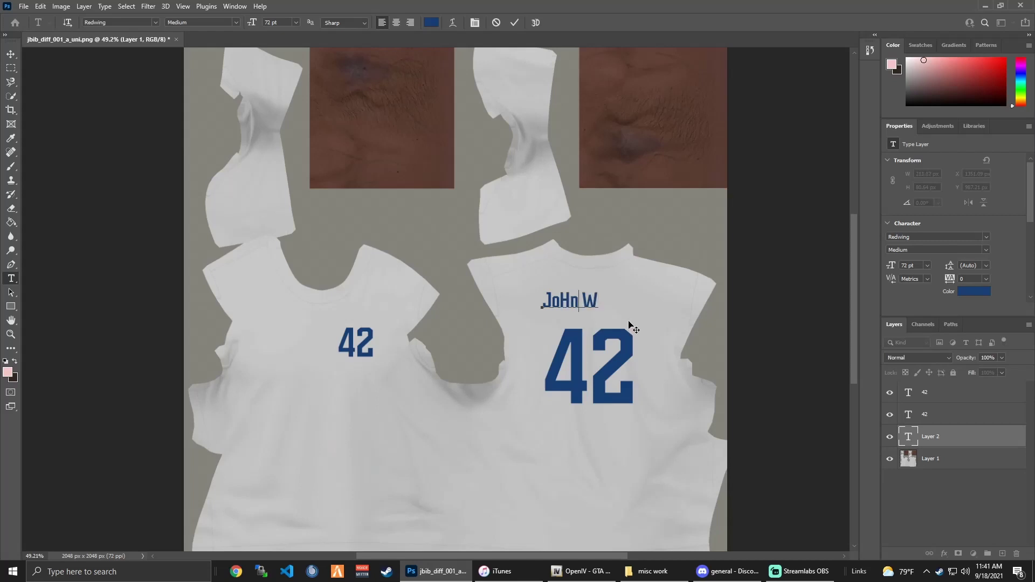
key(BackSpace)
key(BackSpace)
key(BackSpace)
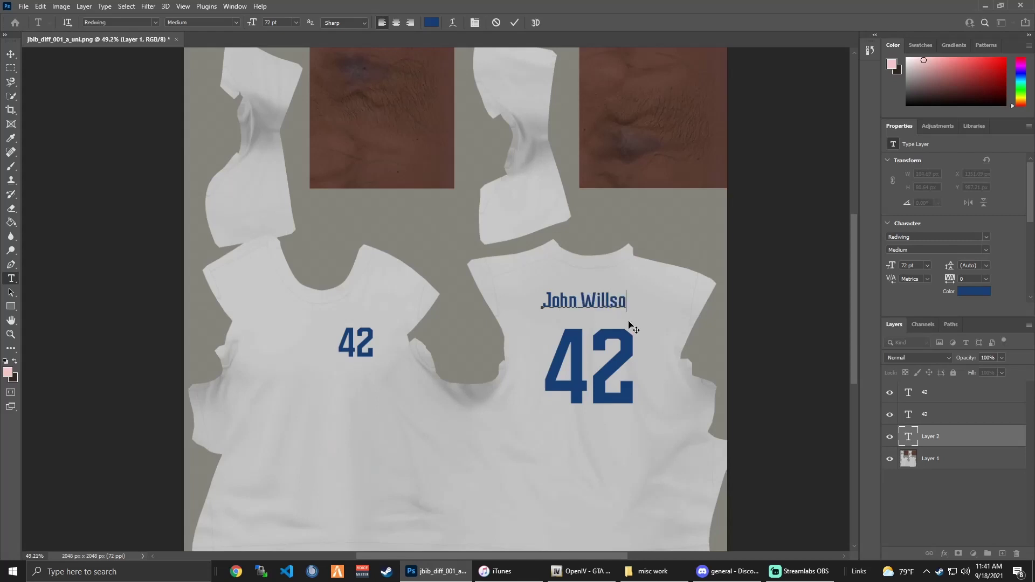
key(BackSpace)
key(BackSpace)
key(BackSpace)
key(BackSpace)
text(son)
click(10, 55)
Scale the name text to about 139% and nudge it right to centre it over the back 42
key(ctrl+t)
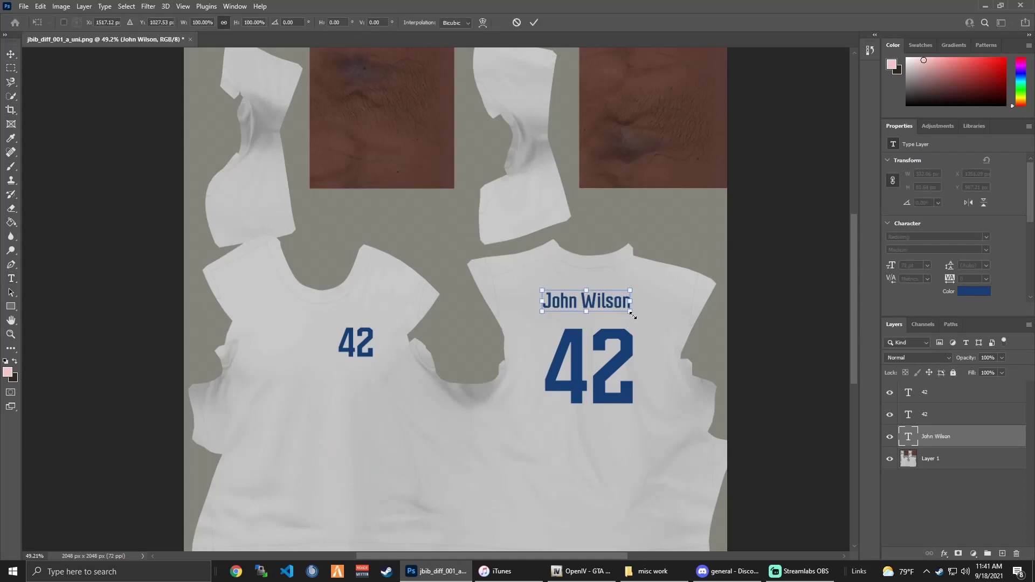
mouse_move(631, 323)
mouse_down()
mouse_move(664, 331)
mouse_move(613, 312)
mouse_up()
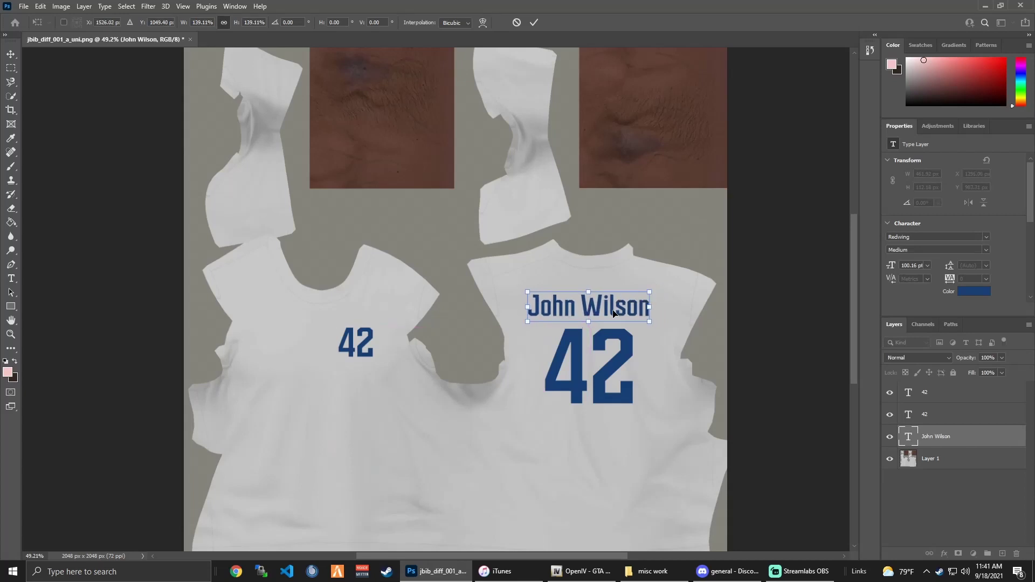
key(Return)
key(Right)
key(Right)
key(Right)
key(Right)
key(Right)
key(Right)
key(Right)
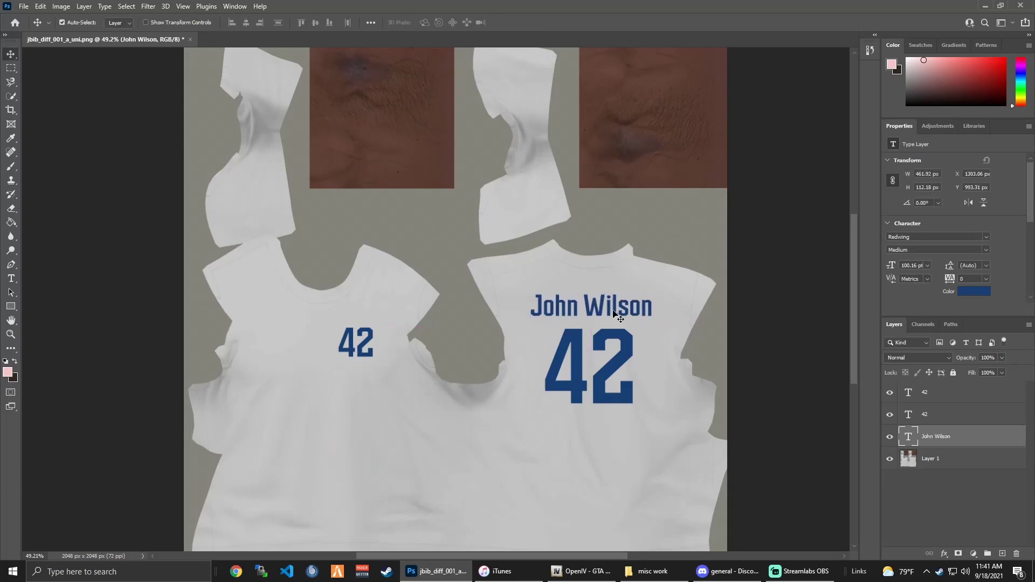
Save a PNG copy as jbib_diff_001_a_uni copy.png in the misc work folder, replacing the existing file and using the large file size option
scroll(615, 308, down, 4)
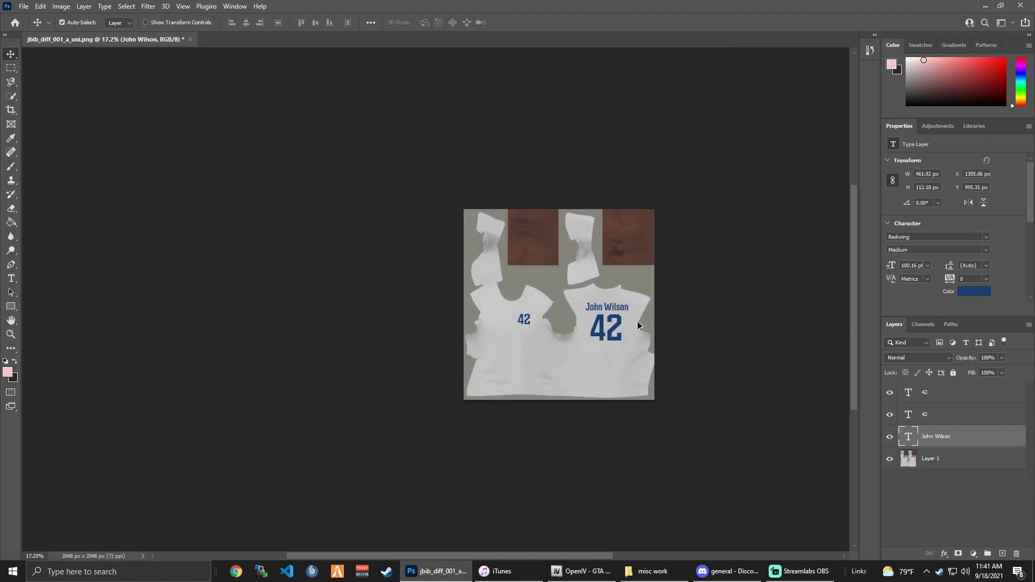
scroll(620, 323, up, 4)
scroll(585, 300, up, 3)
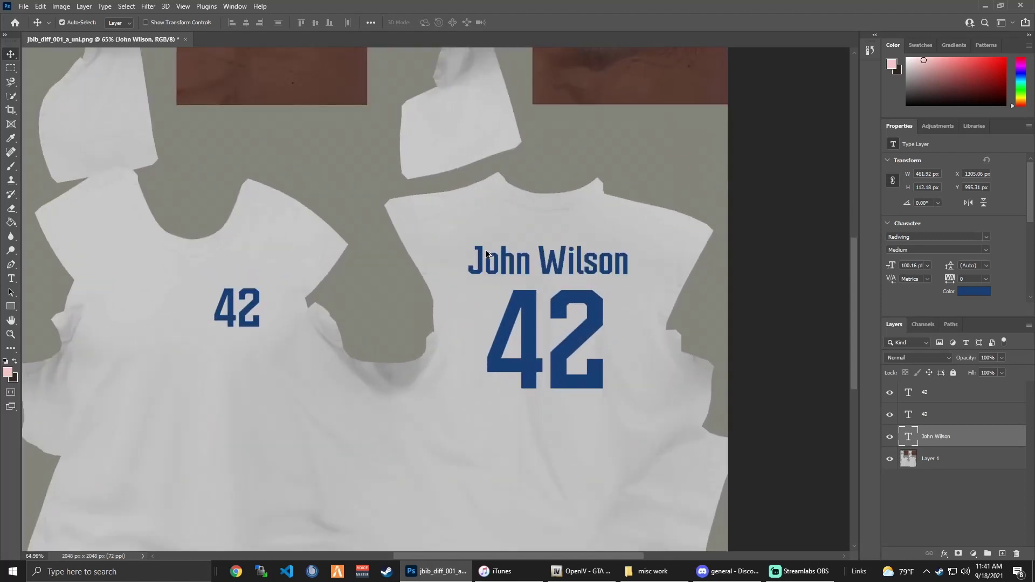
scroll(503, 261, down, 5)
click(25, 6)
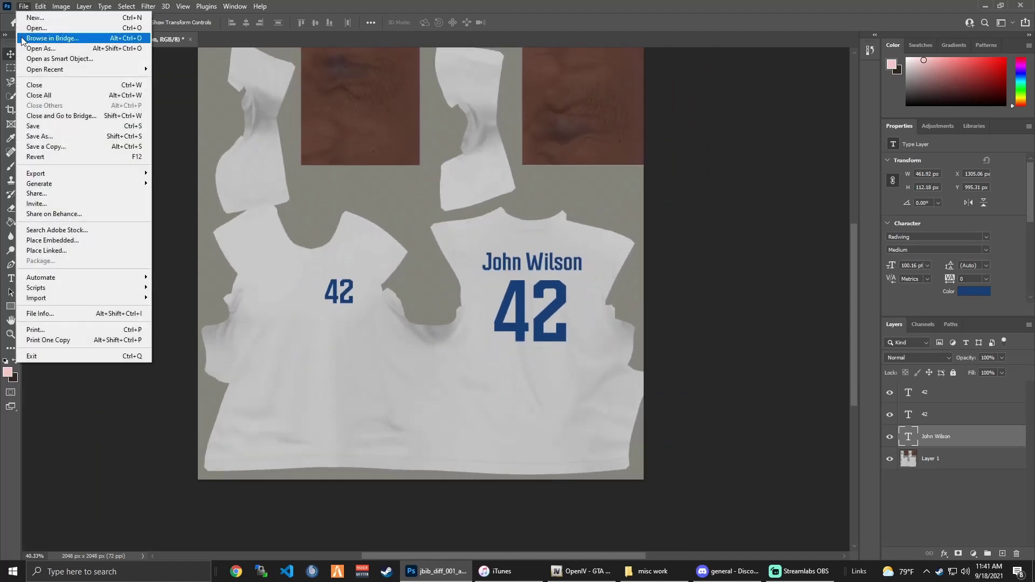
click(38, 146)
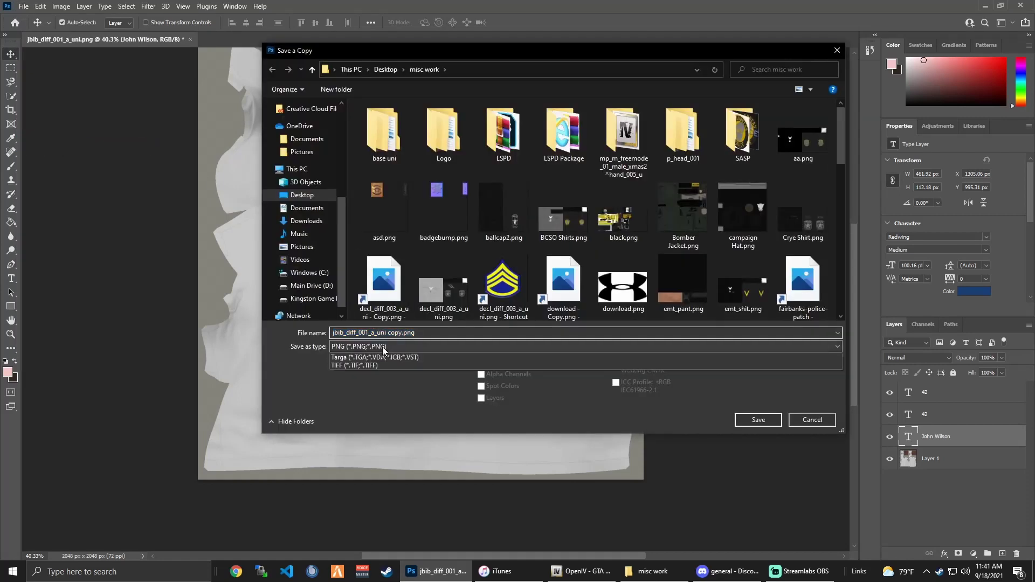
click(383, 347)
click(392, 354)
click(756, 419)
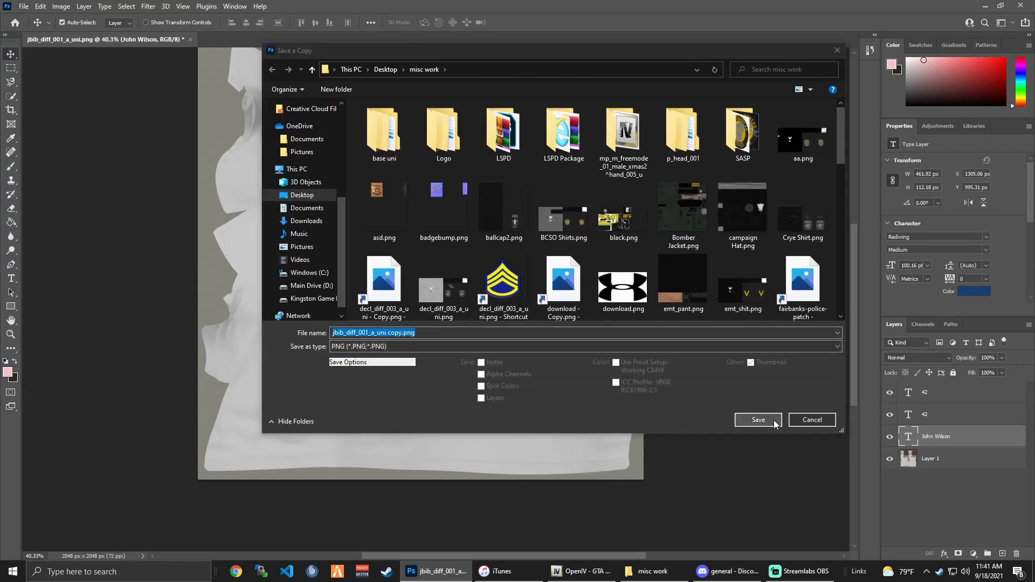
click(539, 283)
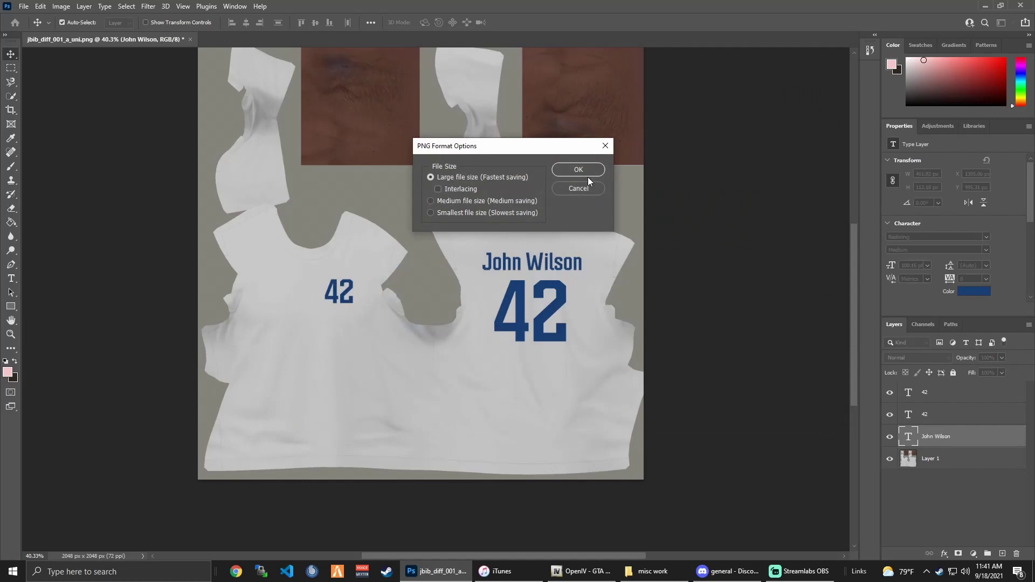
click(586, 172)
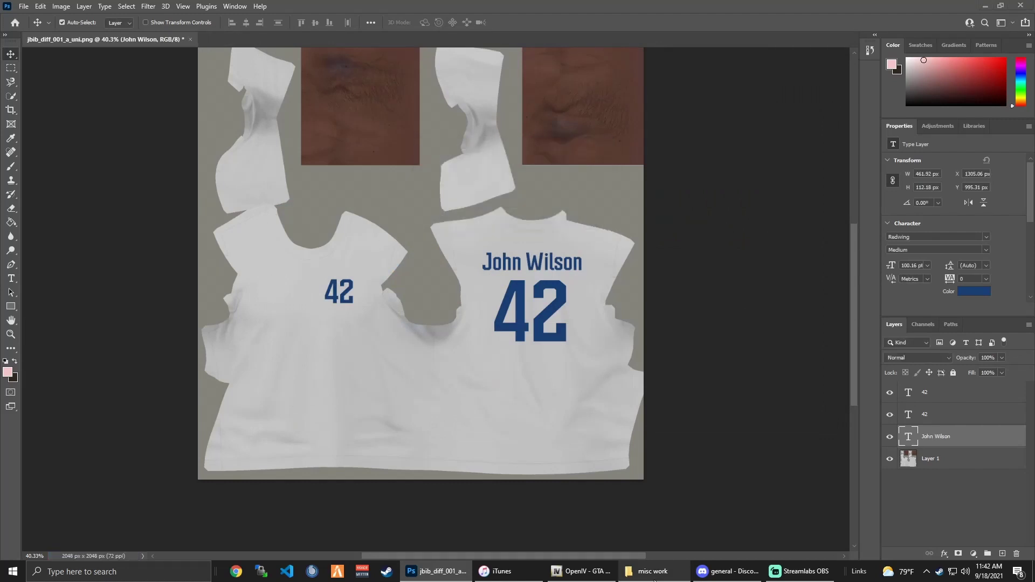
In OpenIV, replace the texture in mp_m_freemode_01^jbib_diff_001_a_uni.ytd with jbib_diff_001_a_uni copy.png and save the texture dictionary
click(652, 572)
click(581, 571)
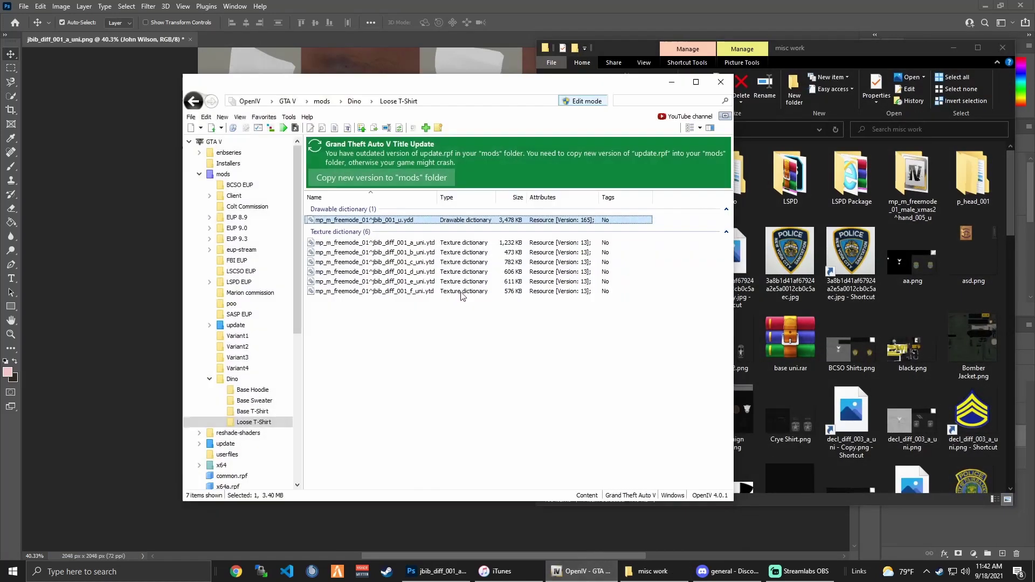
double_click(394, 220)
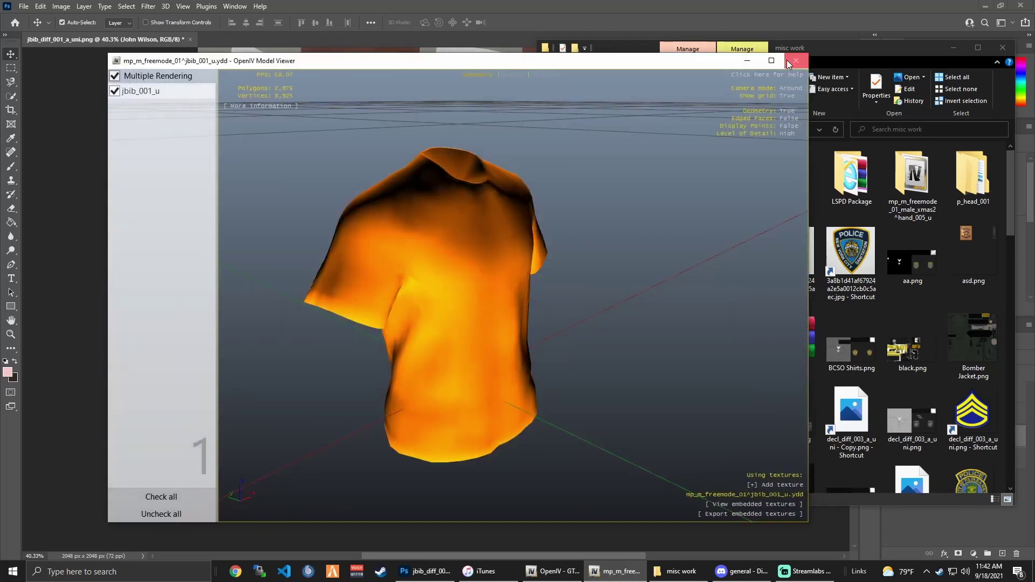
click(798, 61)
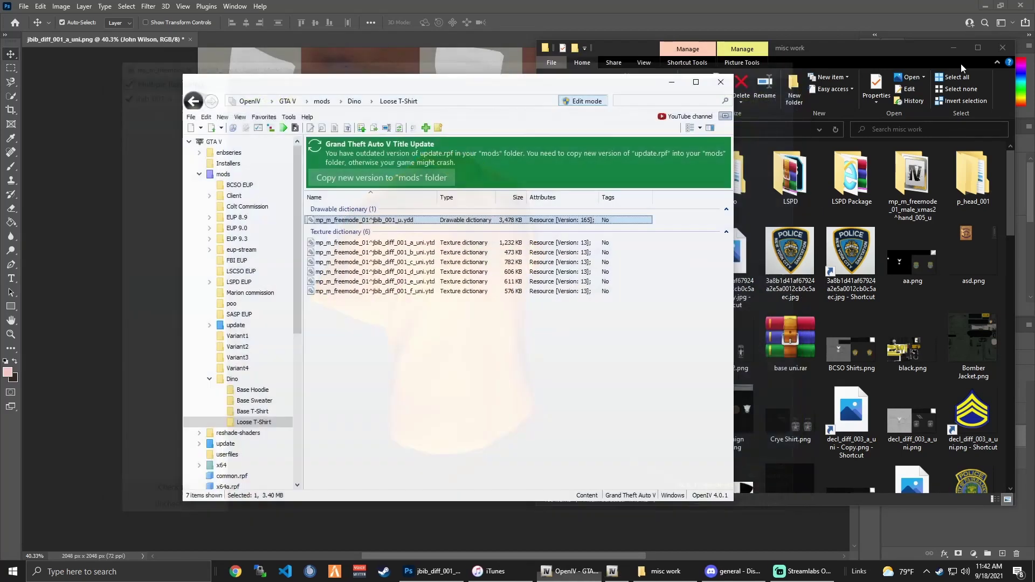
key(Down)
key(Return)
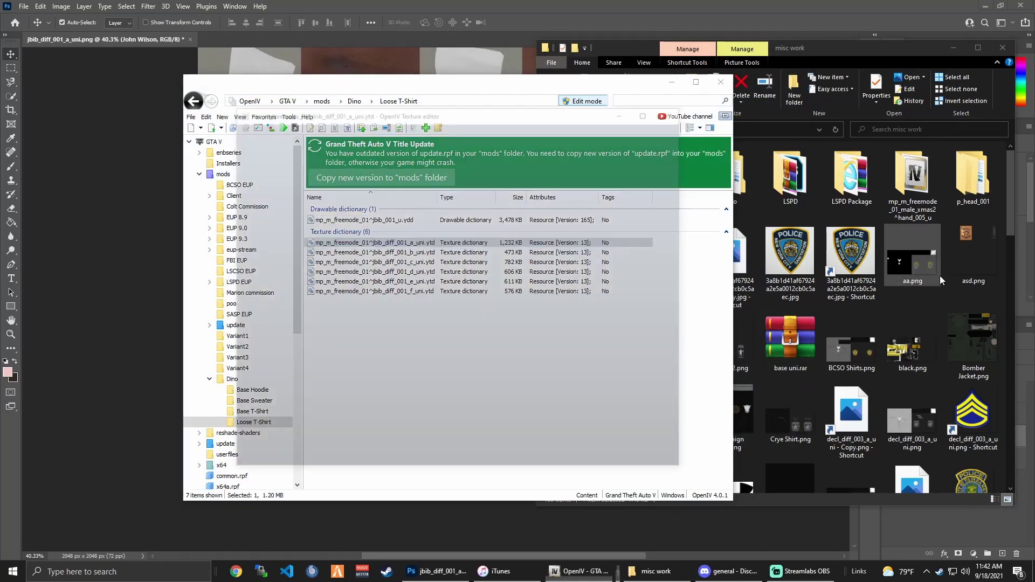
right_click(356, 268)
click(375, 336)
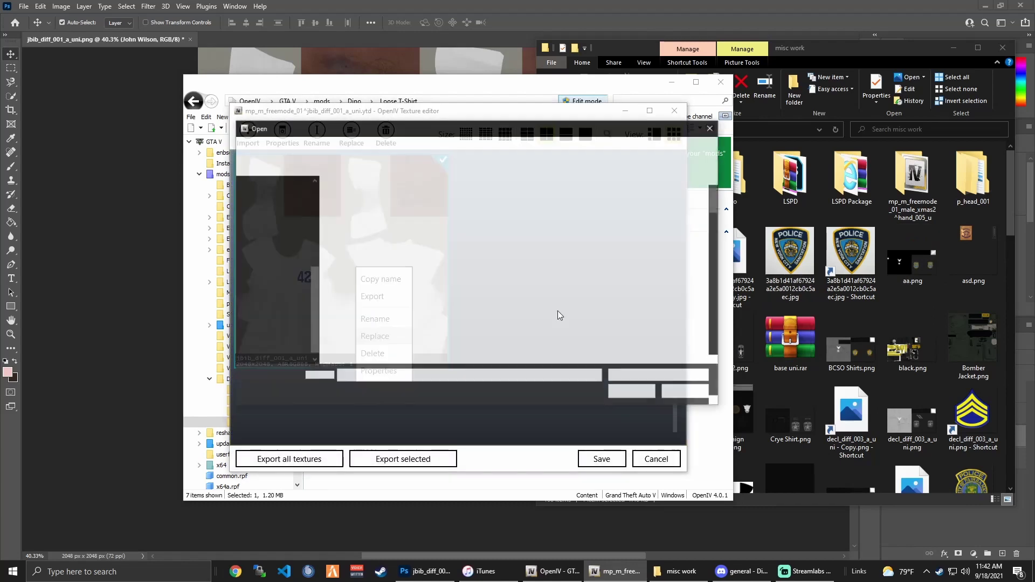
drag(714, 201, 717, 251)
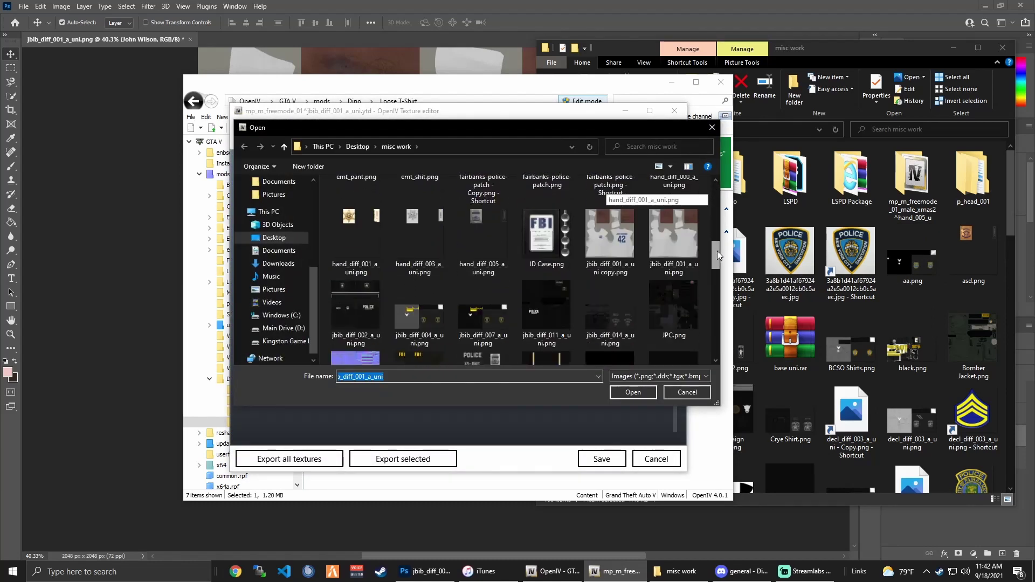
double_click(619, 253)
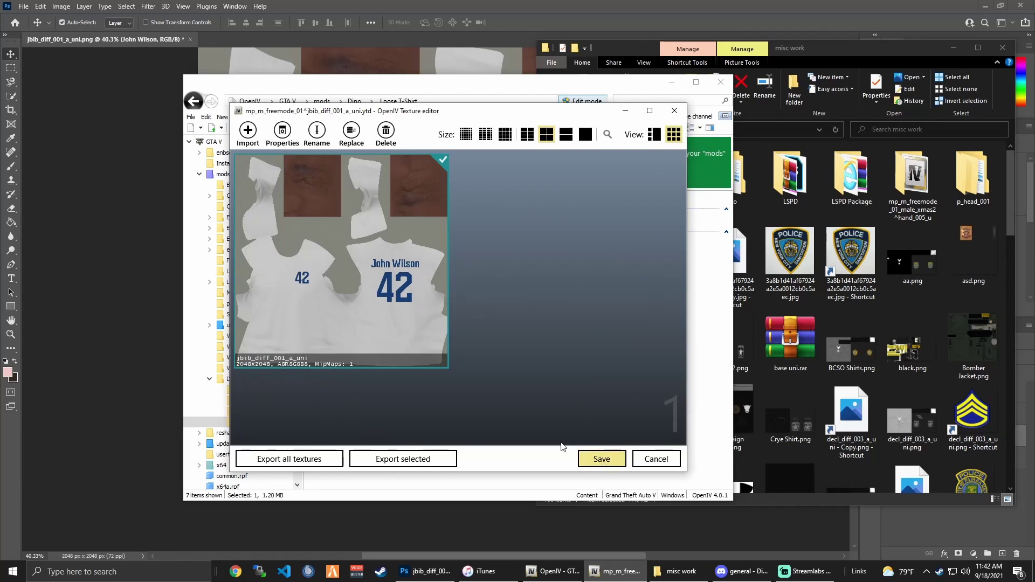
click(601, 459)
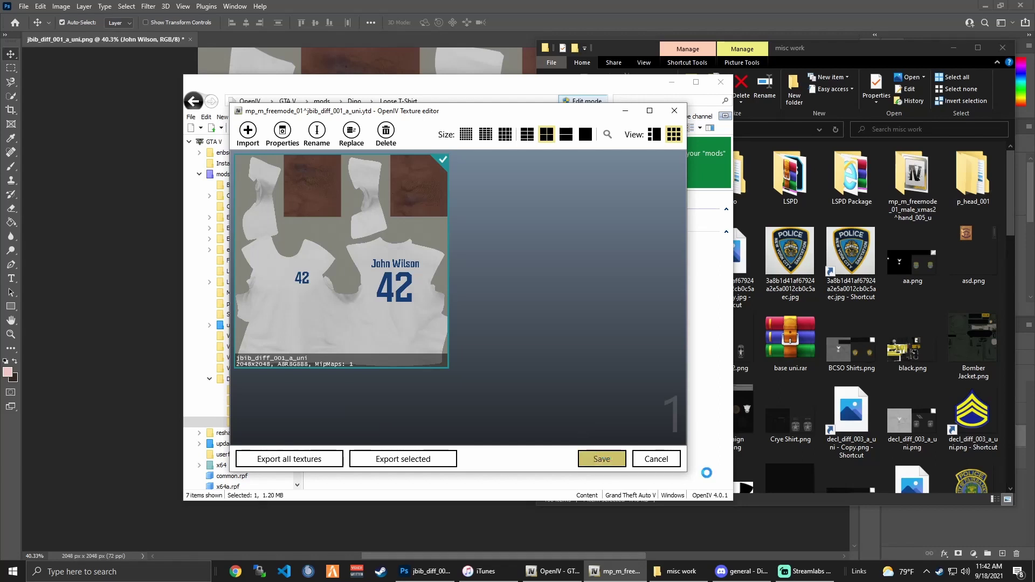
Open the mp_m_freemode_01^jbib_001_u.ydd shirt model and apply the mp_m_freemode_01^jbib_diff_001_a_uni.ytd texture to it
click(458, 220)
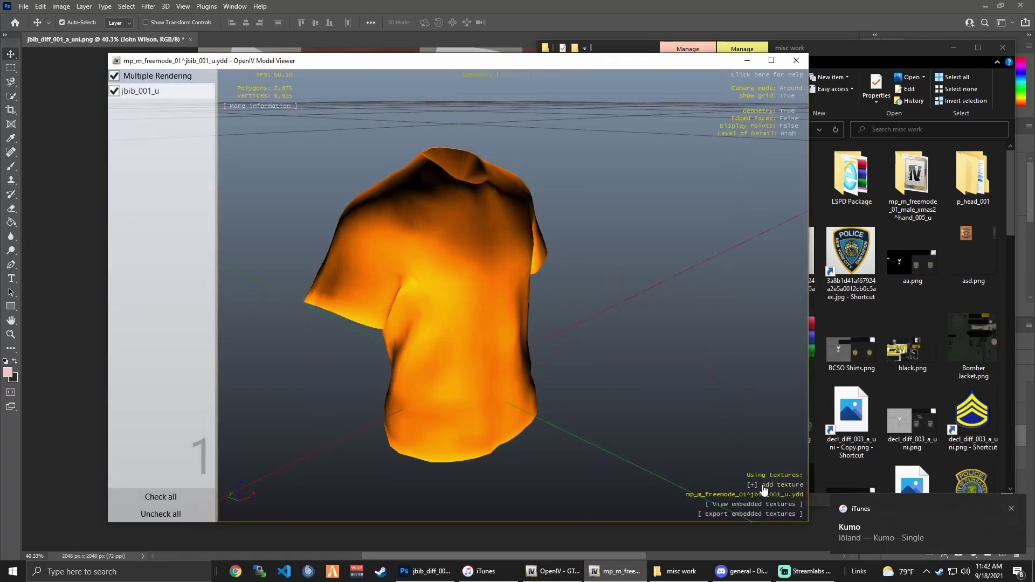
click(764, 485)
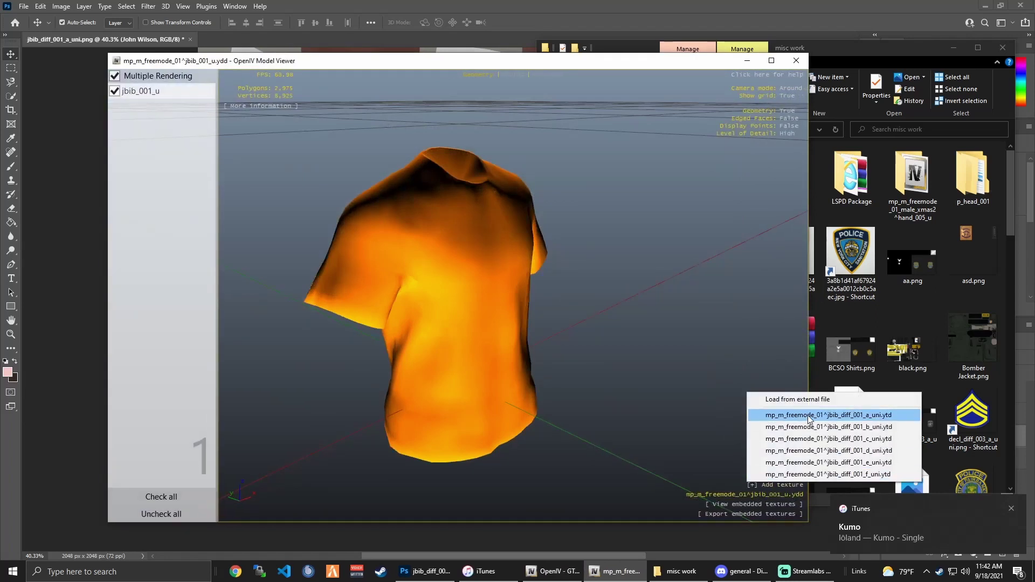
click(776, 416)
Examine the textured shirt model from the back, front and sides, checking the name and both 42 numbers, and minimise the viewer
drag(612, 309, 431, 270)
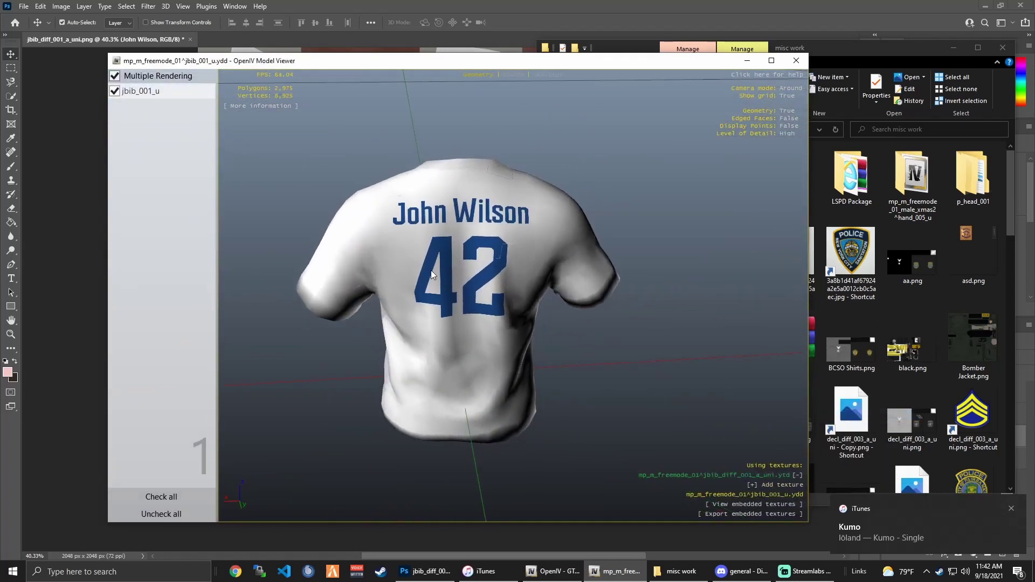
scroll(544, 221, up, 3)
drag(544, 222, 573, 261)
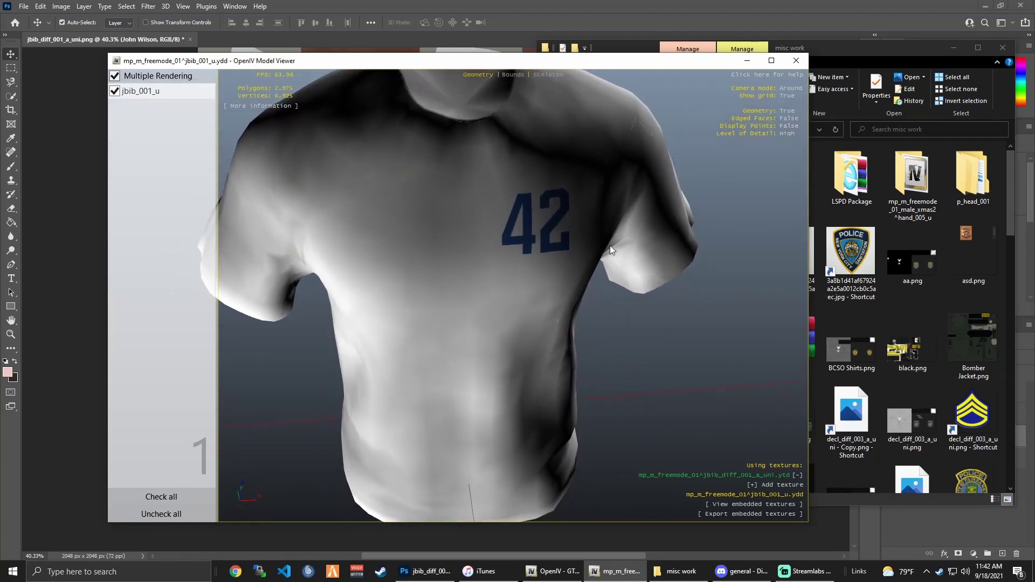
scroll(610, 249, down, 5)
drag(563, 342, 567, 126)
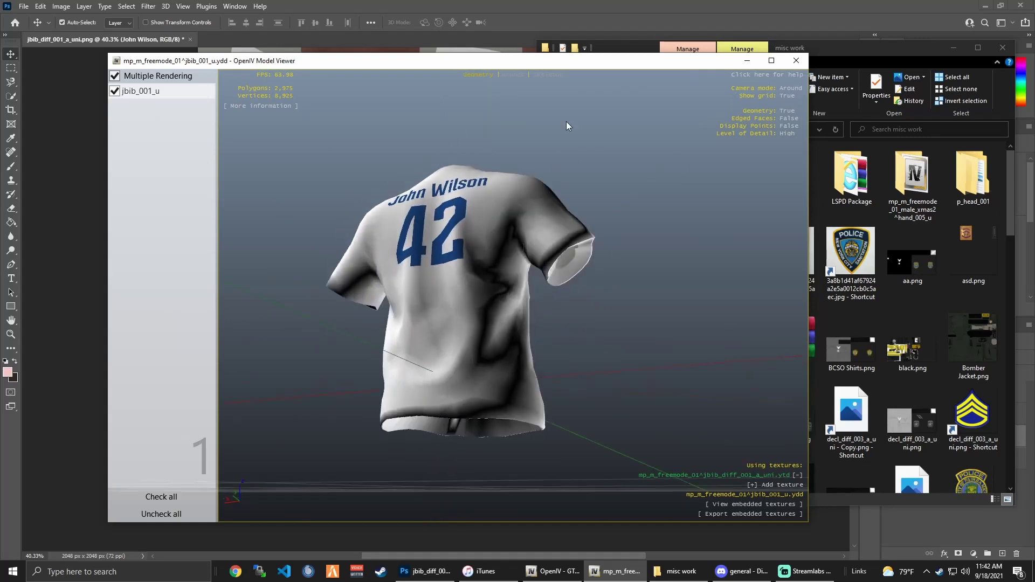
drag(518, 413, 697, 296)
drag(551, 483, 538, 222)
drag(305, 323, 346, 232)
scroll(464, 189, up, 10)
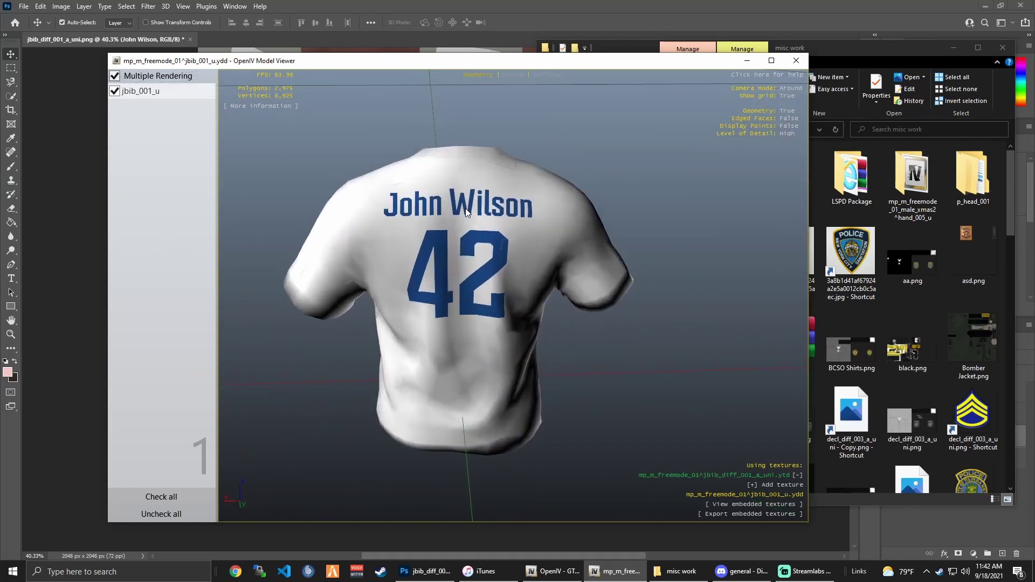
scroll(484, 263, down, 8)
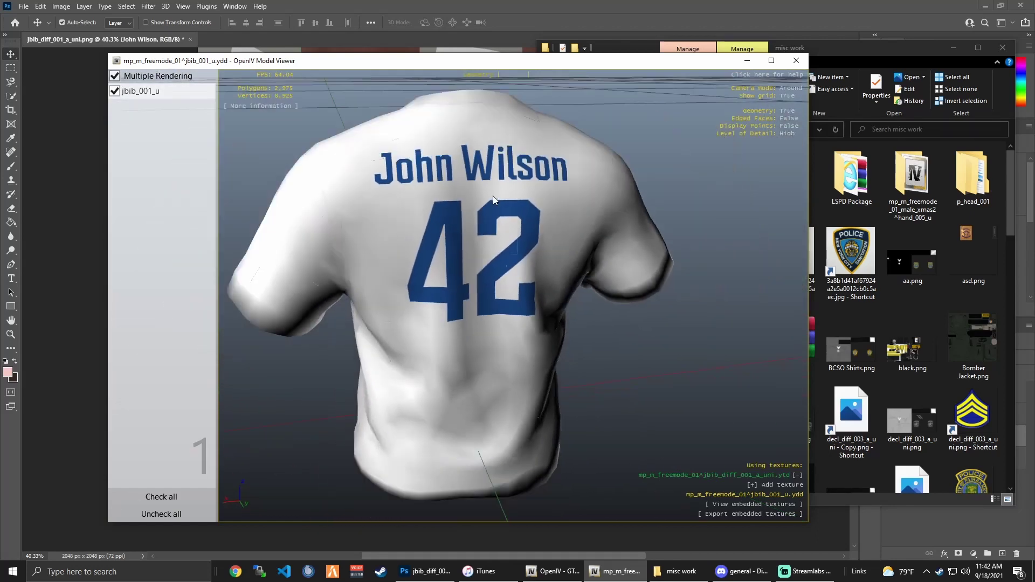
drag(483, 189, 426, 212)
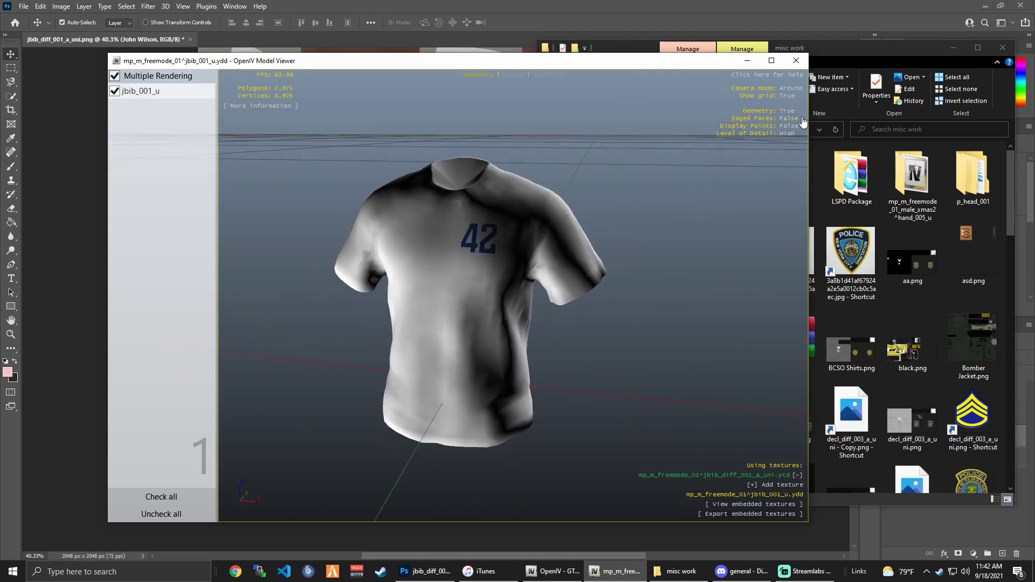
click(744, 61)
Switch to File Explorer and open the resources folder of QBCoreFramework_3CDCA6.base inside the Desktop's txData folder
click(830, 47)
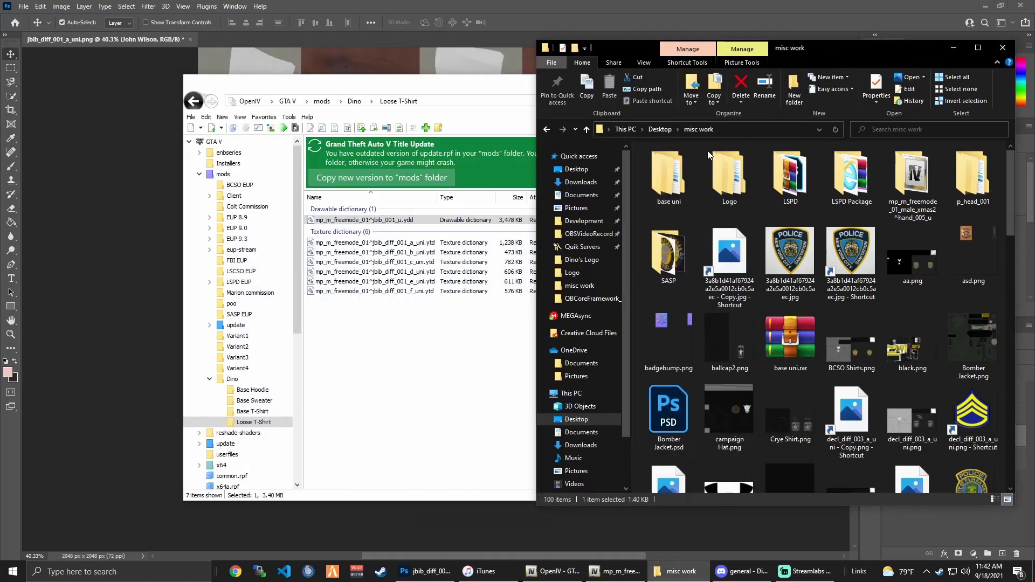
click(569, 173)
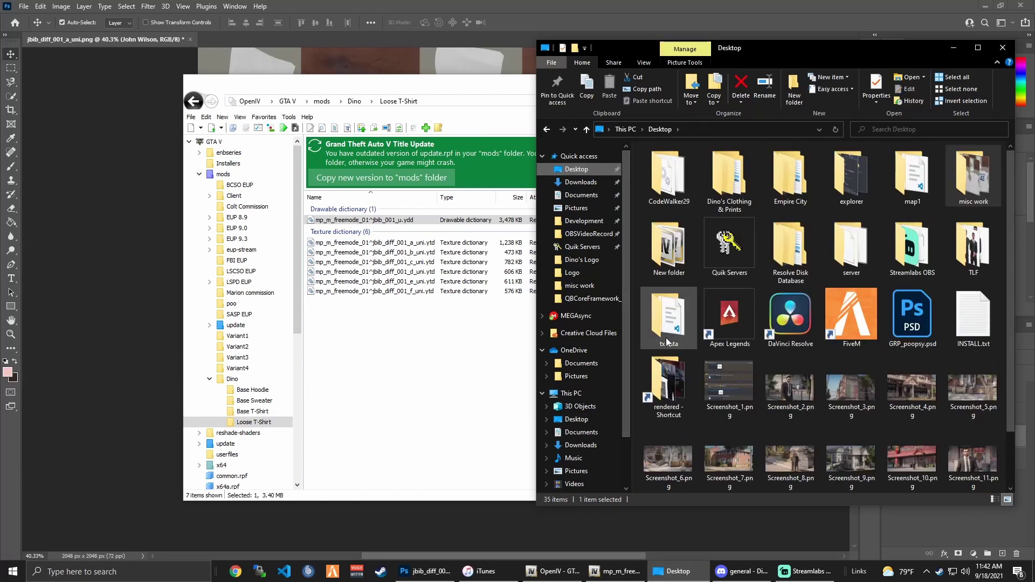
double_click(667, 341)
double_click(691, 176)
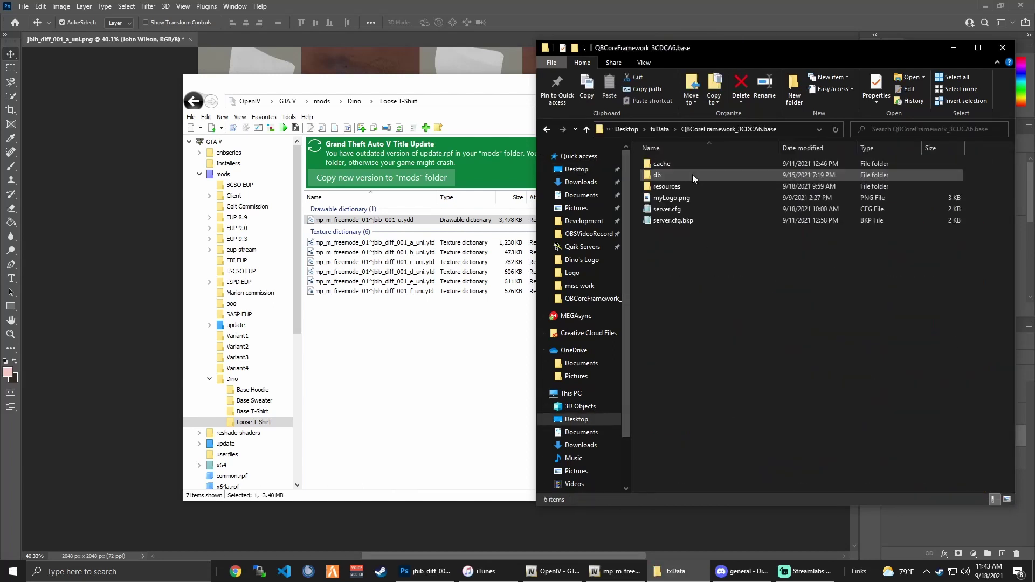
double_click(717, 186)
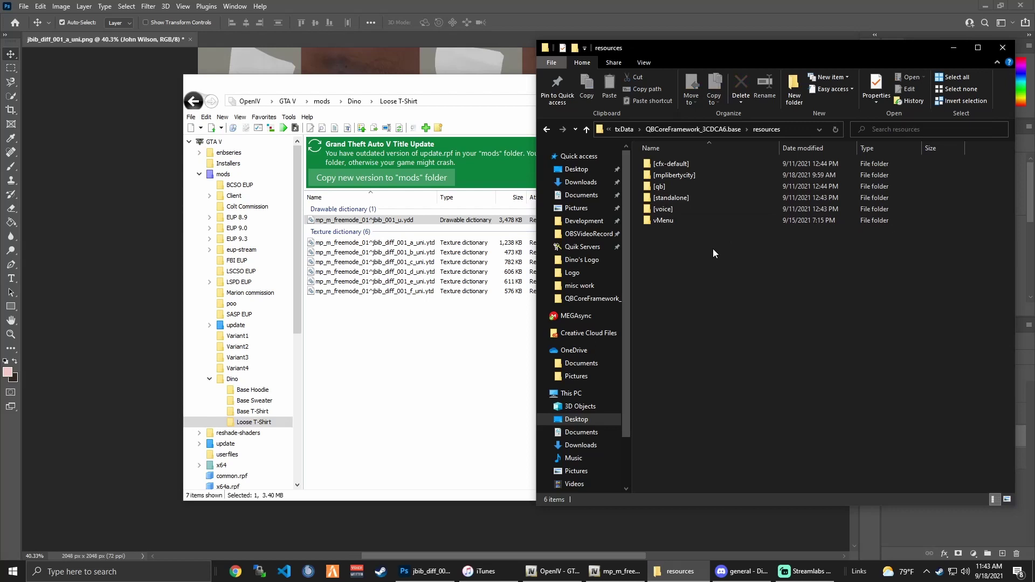
Create a folder named [eup-stream] in the server's resources folder, including both square brackets in its name
right_click(691, 277)
mouse_move(739, 408)
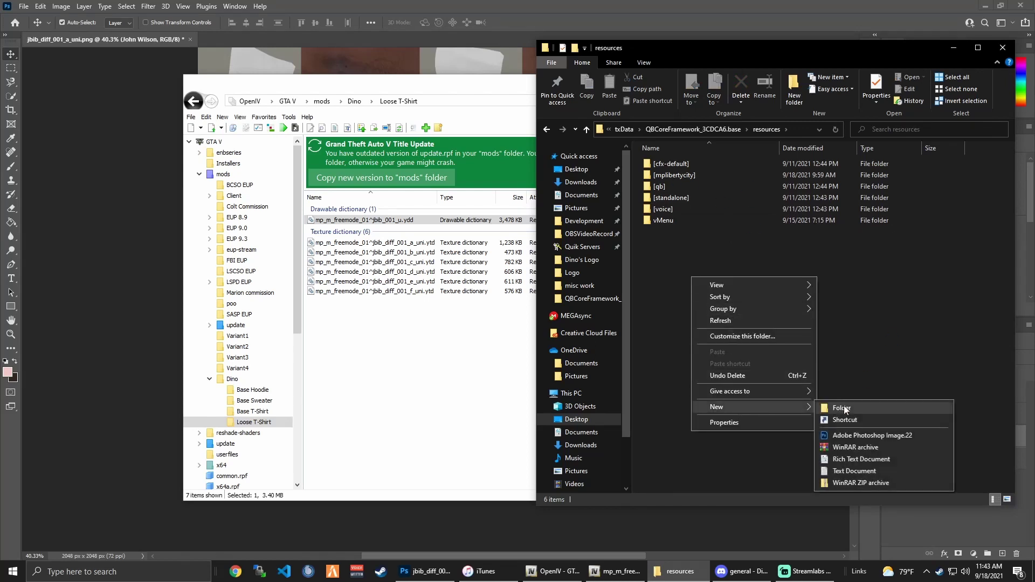
click(842, 408)
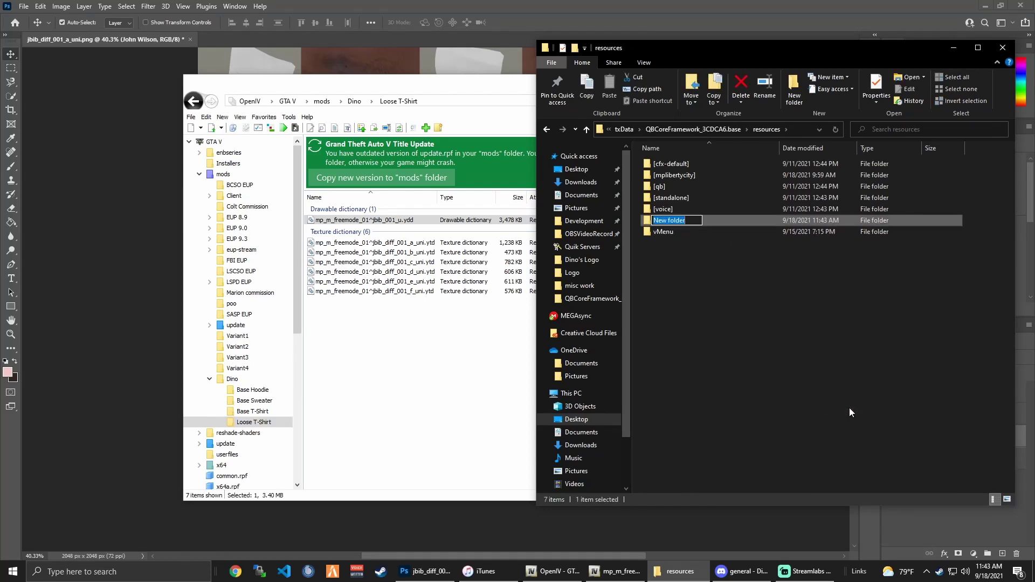
text([eup-stream)
click(710, 222)
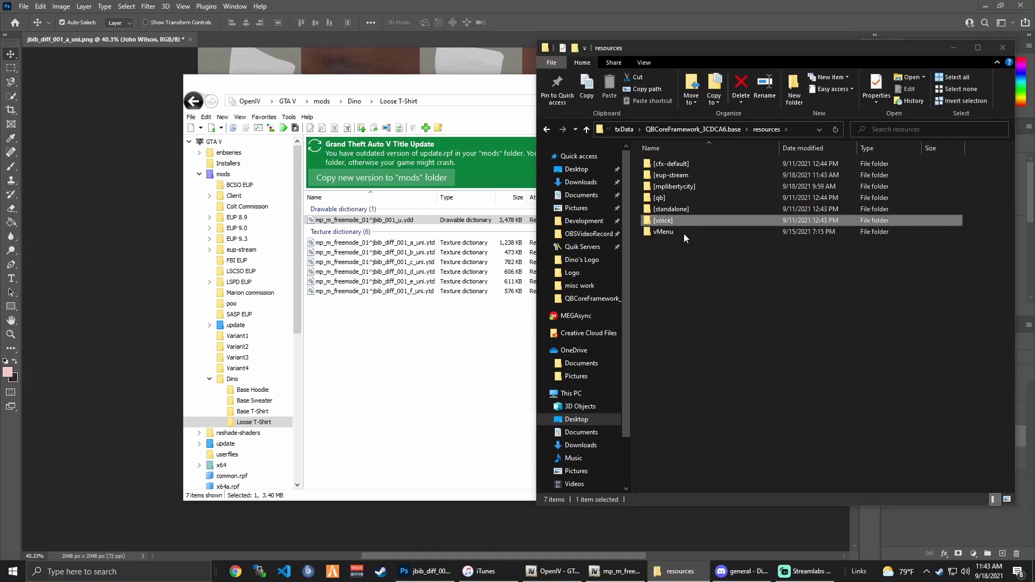
click(701, 173)
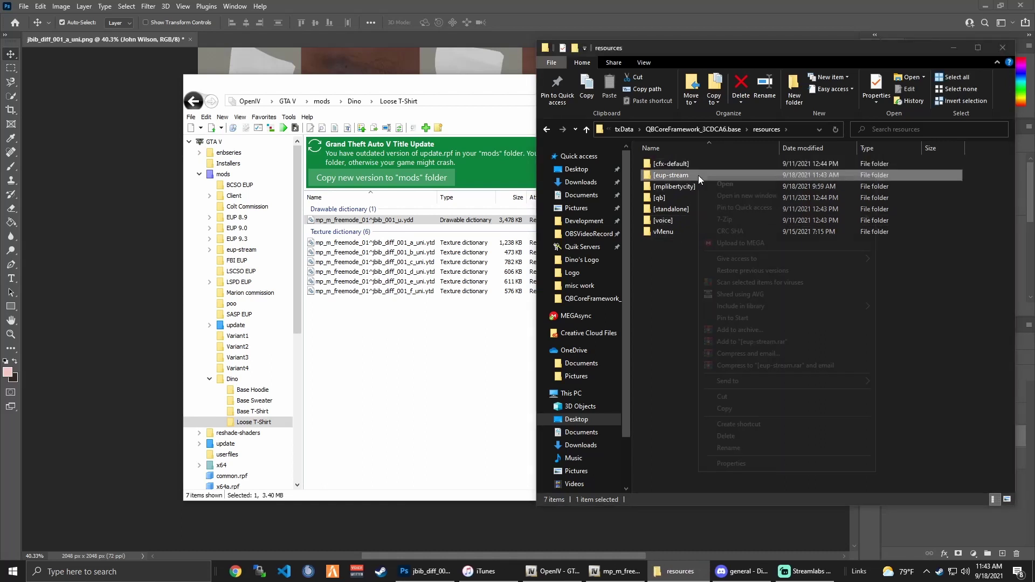
right_click(697, 176)
click(751, 452)
key(End)
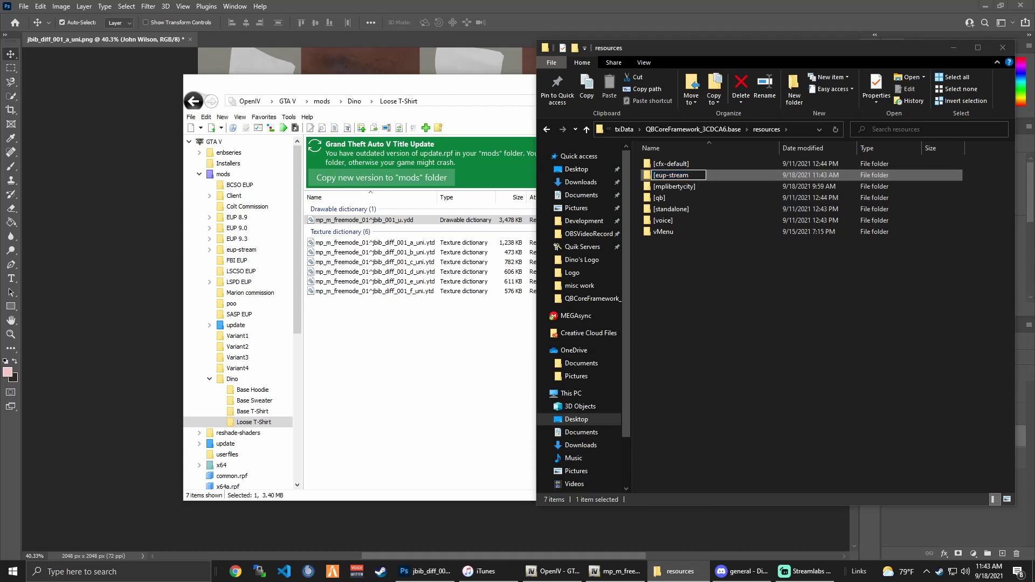
key(Return)
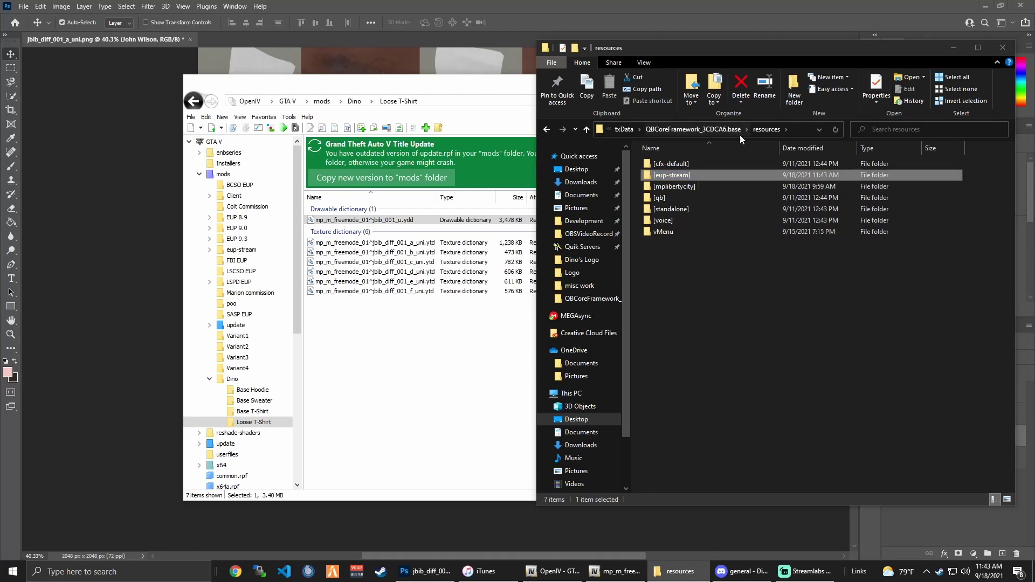
Create a folder named stream inside the [eup-stream] folder and open it
double_click(674, 175)
right_click(669, 227)
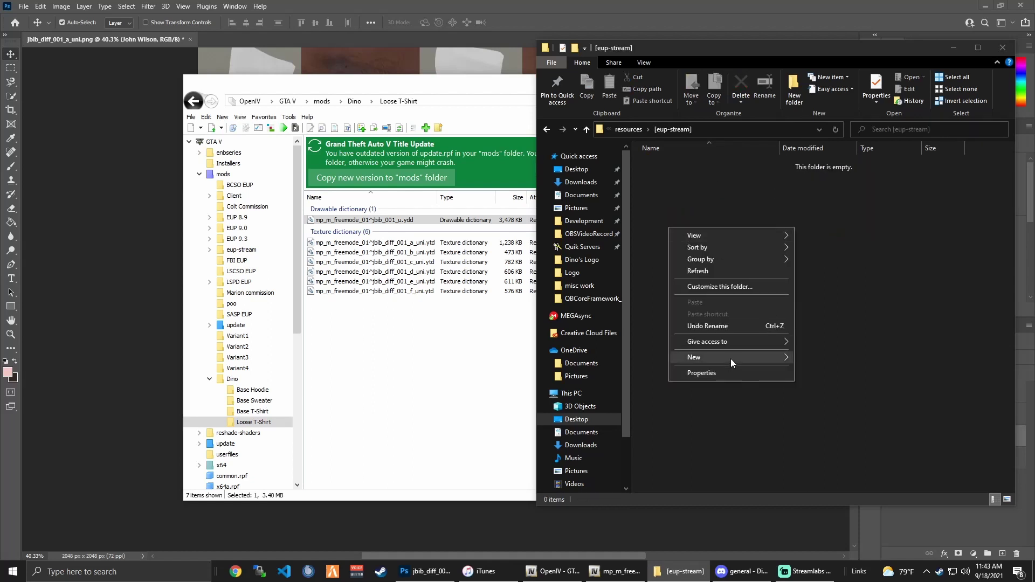
mouse_move(730, 358)
click(826, 360)
text(stream)
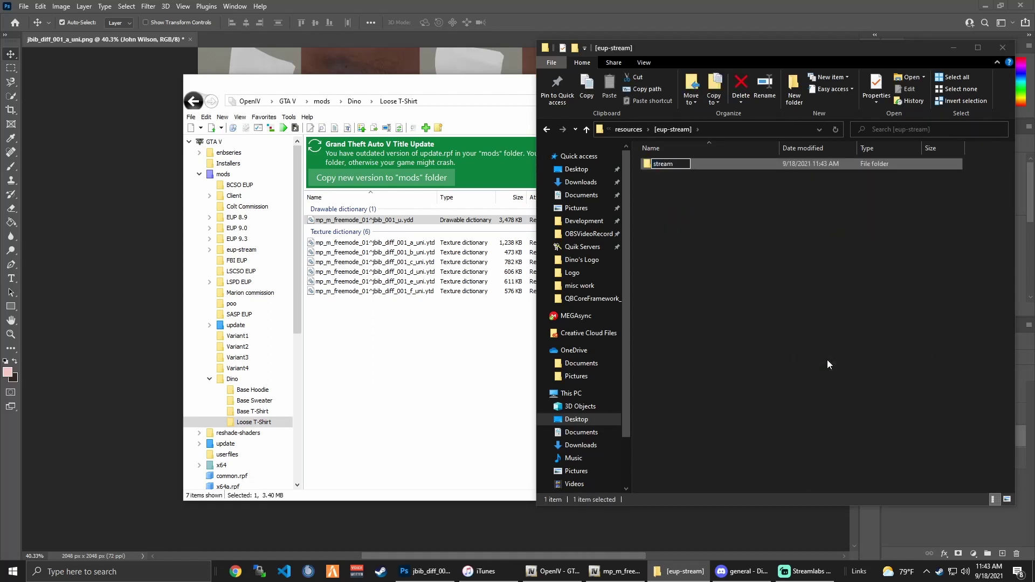
key(Return)
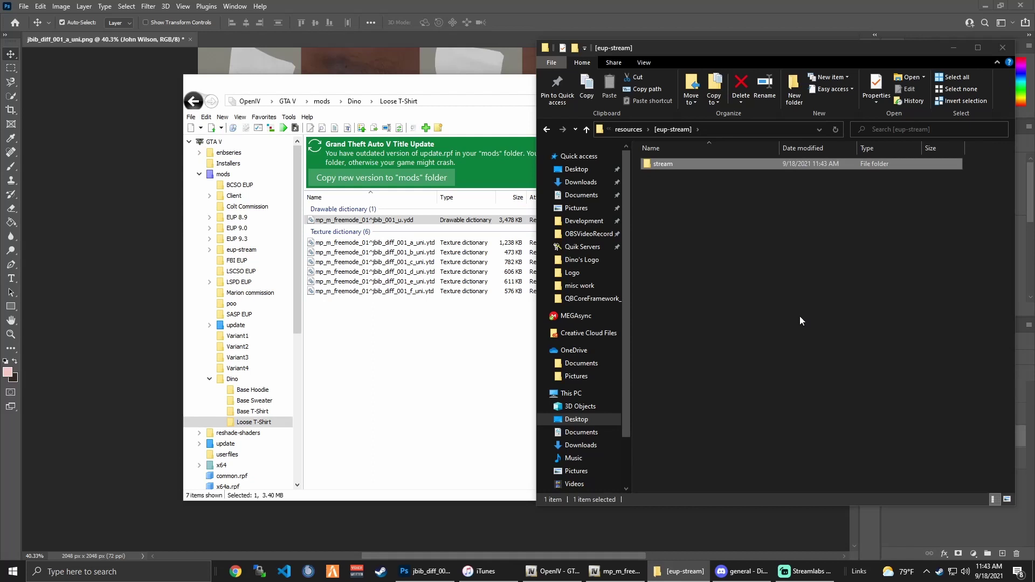
double_click(691, 164)
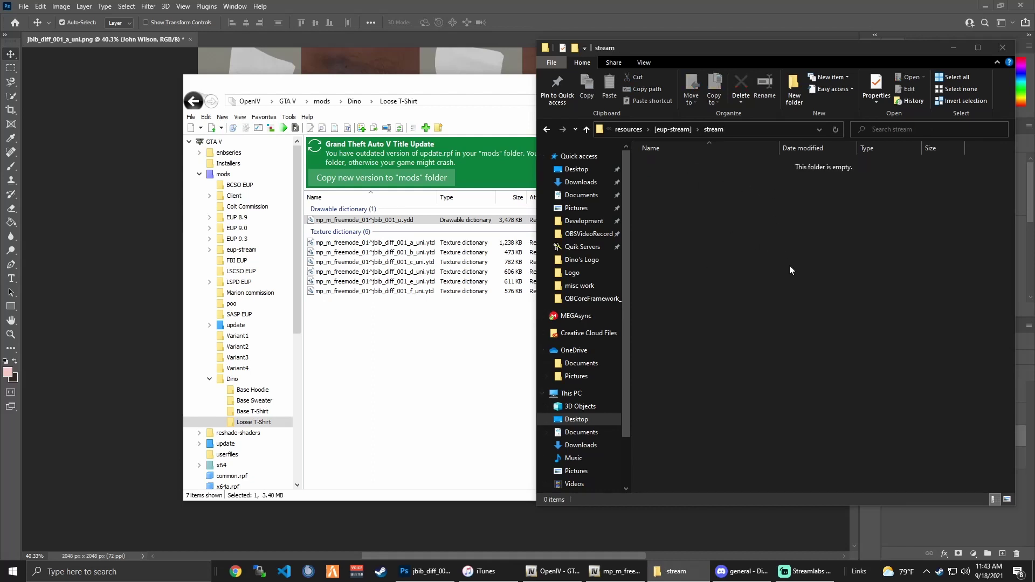
click(439, 318)
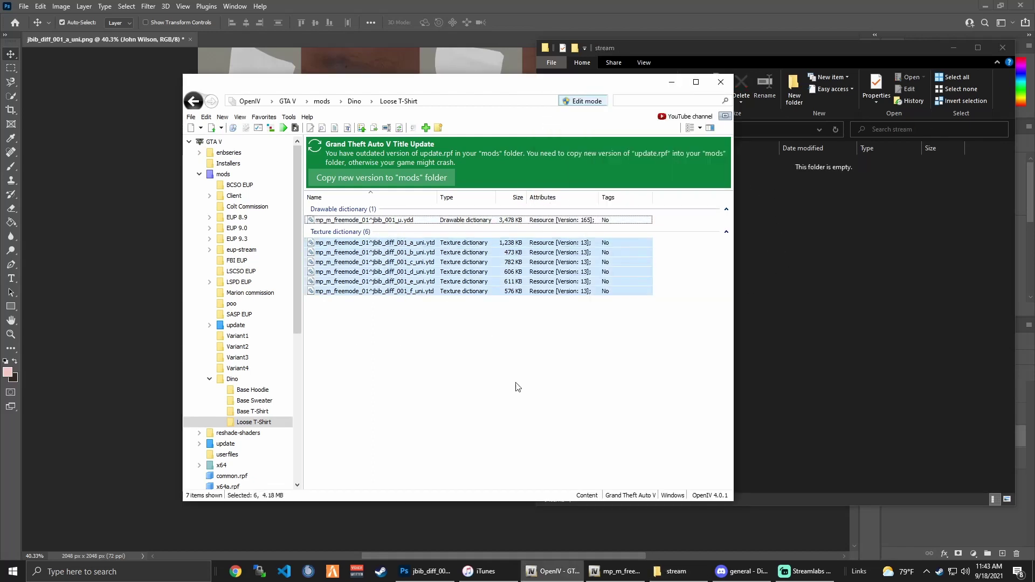
drag(511, 413, 328, 211)
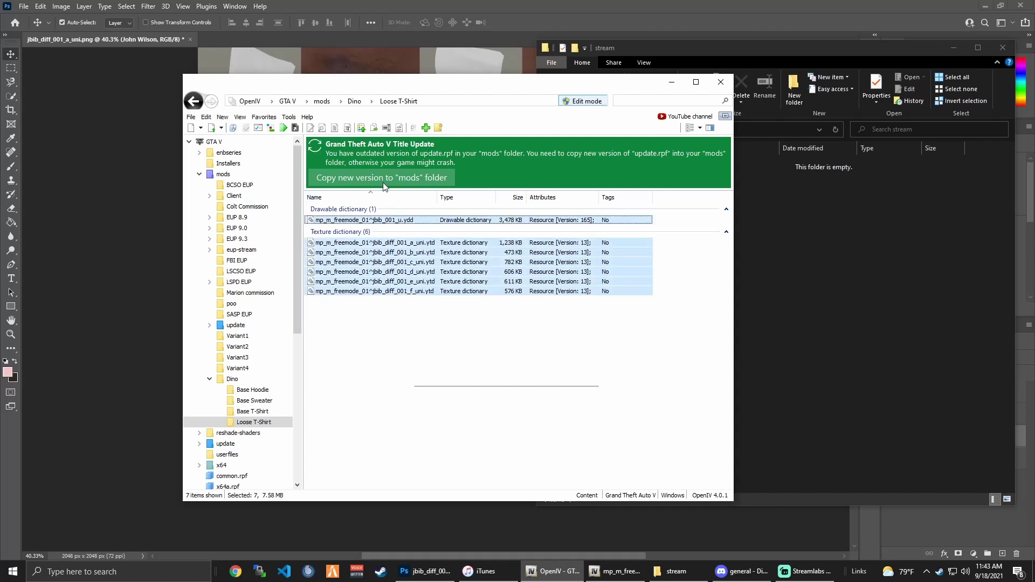
click(994, 384)
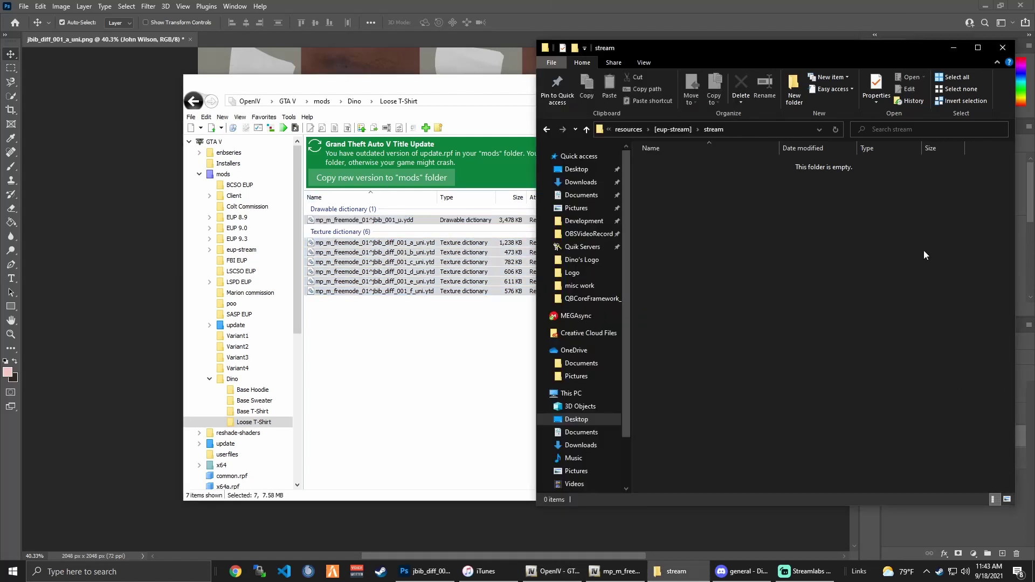
click(370, 297)
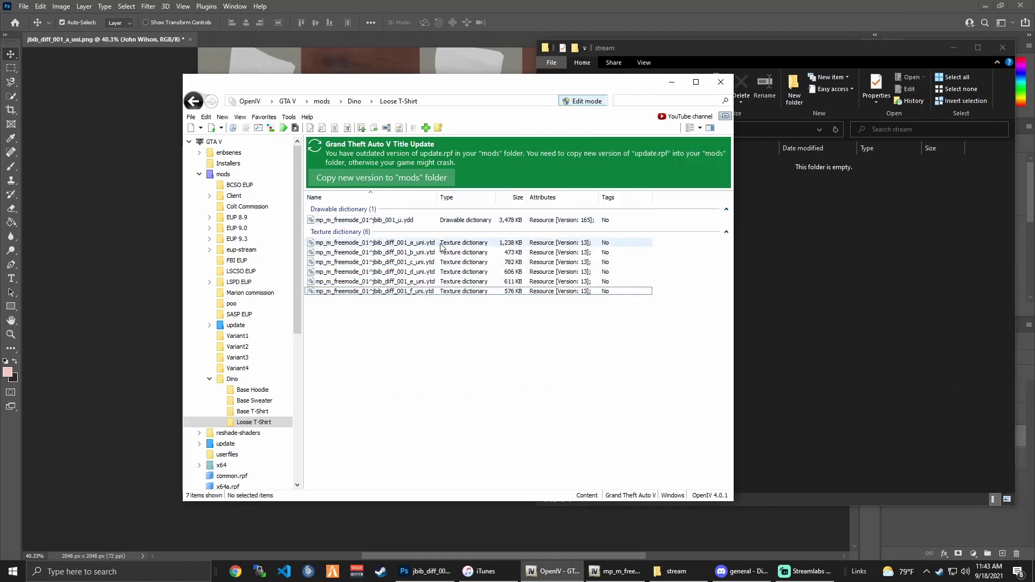
click(884, 261)
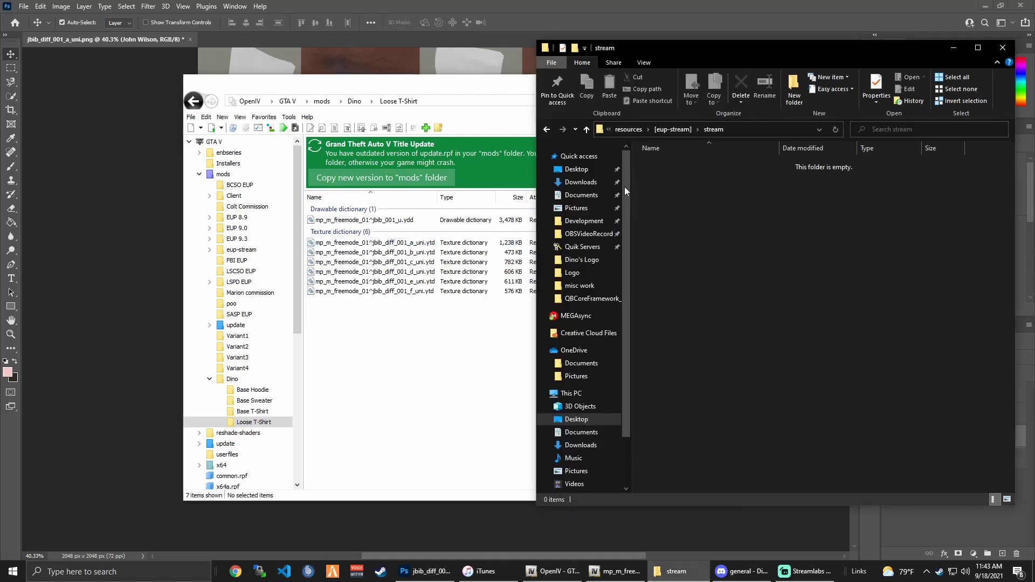
mouse_move(625, 162)
mouse_down()
mouse_move(625, 218)
mouse_move(623, 170)
mouse_up()
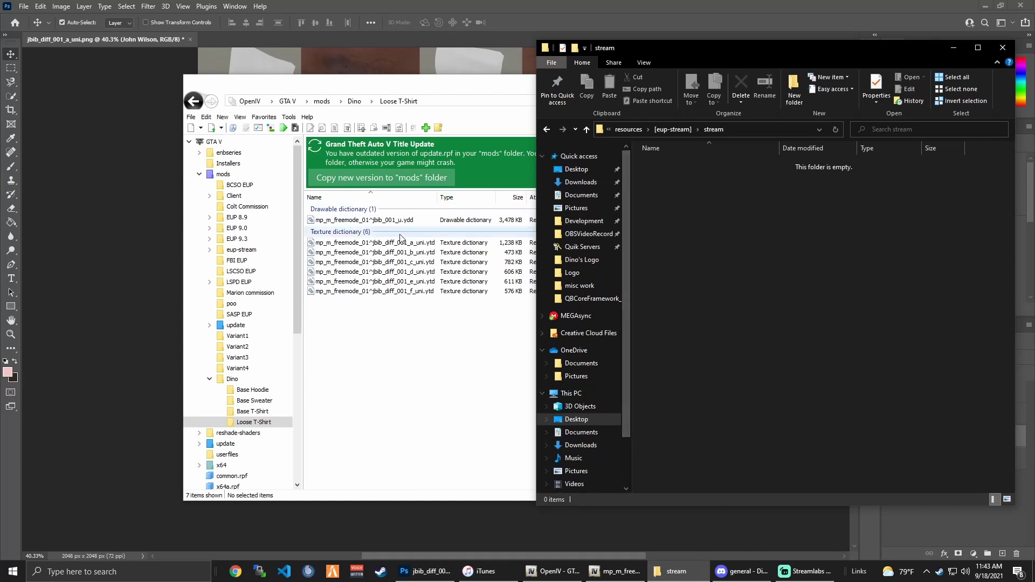
Switch to OpenIV and examine the parts of the mp_m_freemode_01^jbib_001_u.ydd file name in rename mode, keeping the name as it is
click(523, 220)
drag(505, 97, 377, 86)
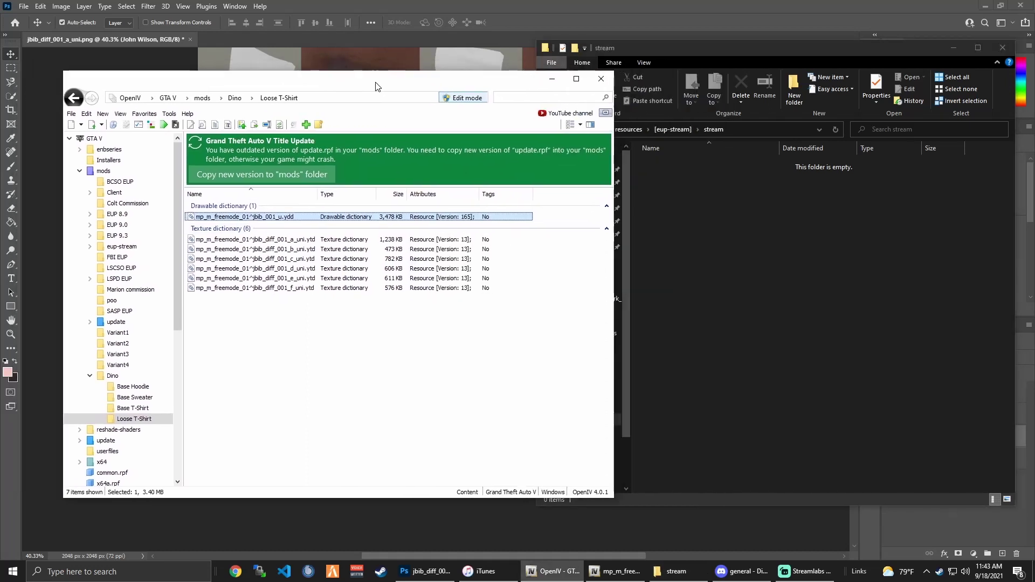
right_click(370, 221)
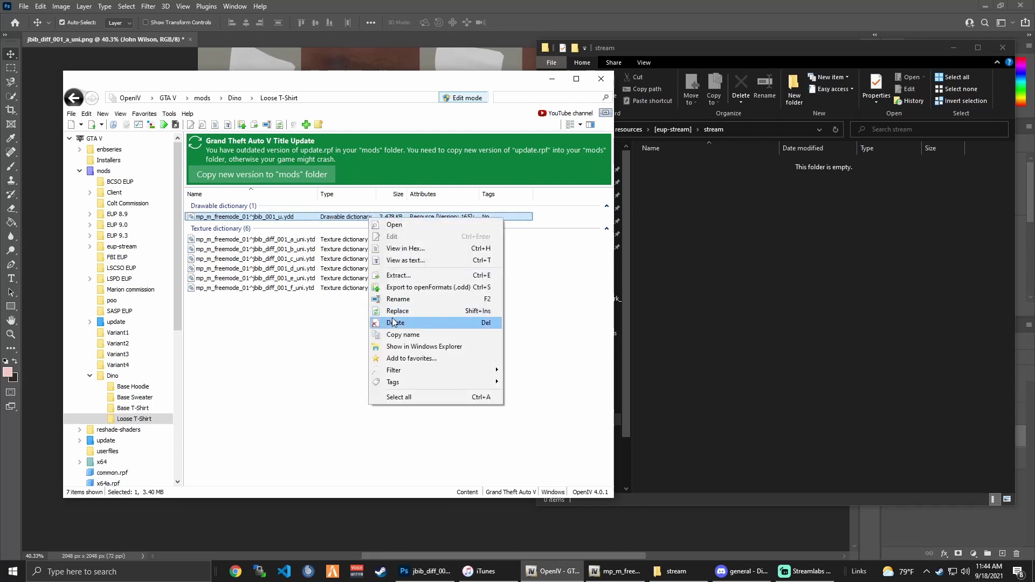
click(395, 300)
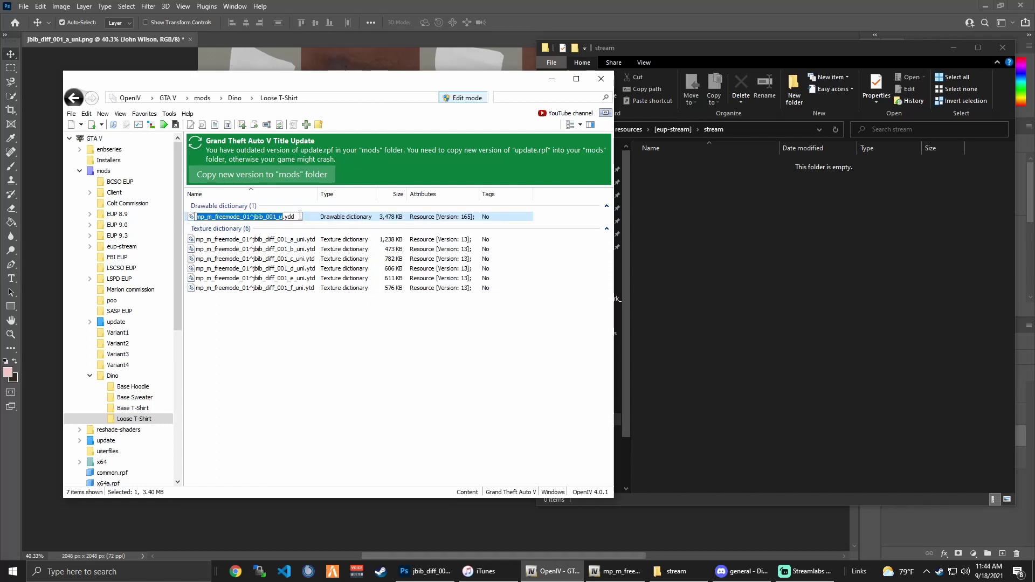
drag(300, 216, 243, 217)
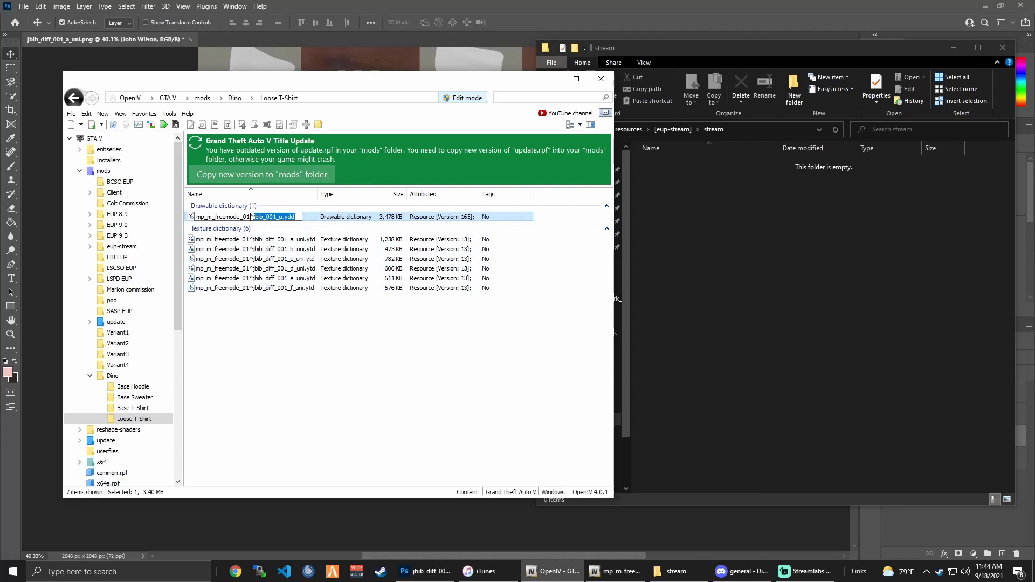
drag(250, 217, 196, 218)
key(End)
key(Return)
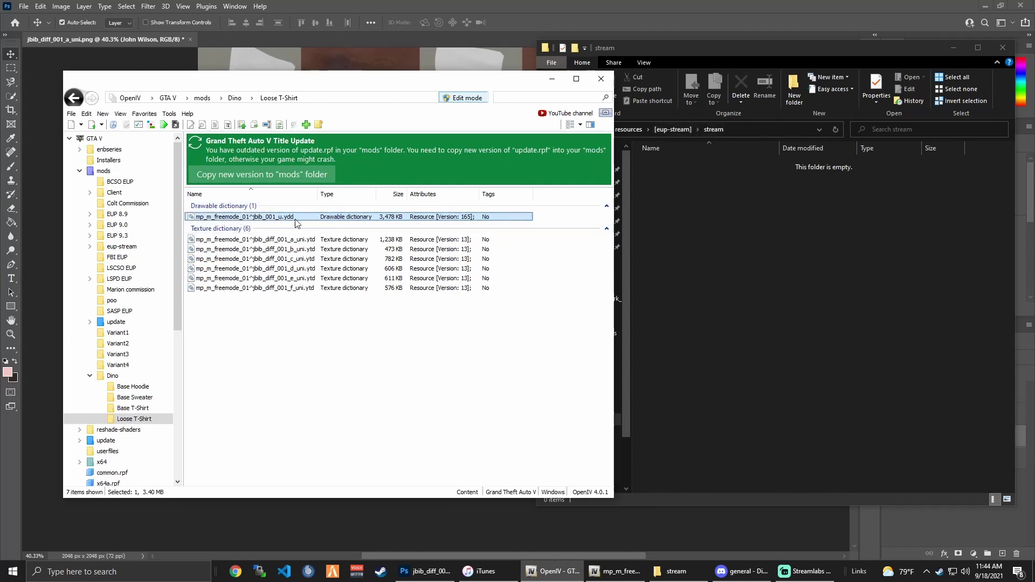
right_click(284, 220)
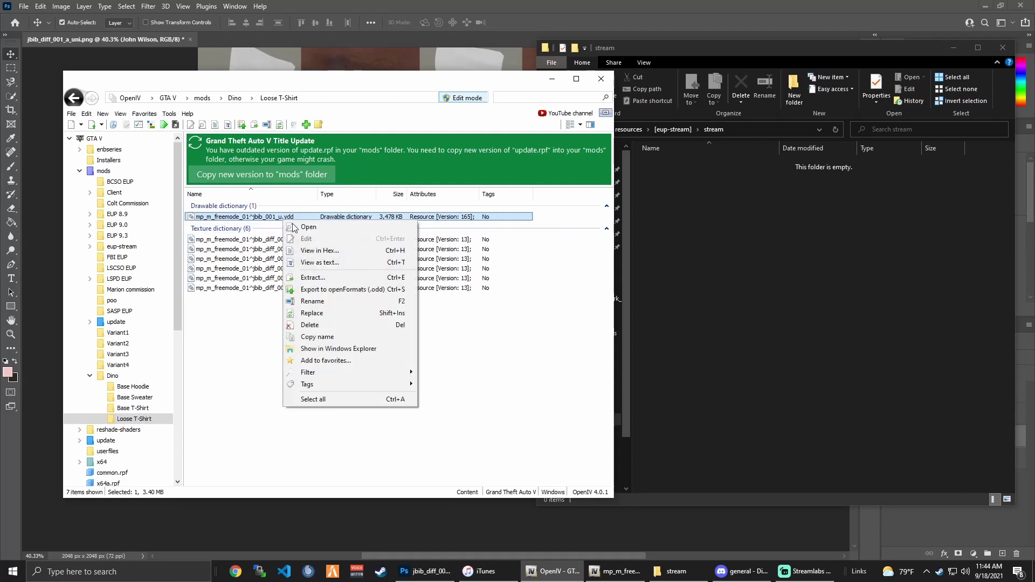
click(329, 304)
drag(255, 216, 249, 217)
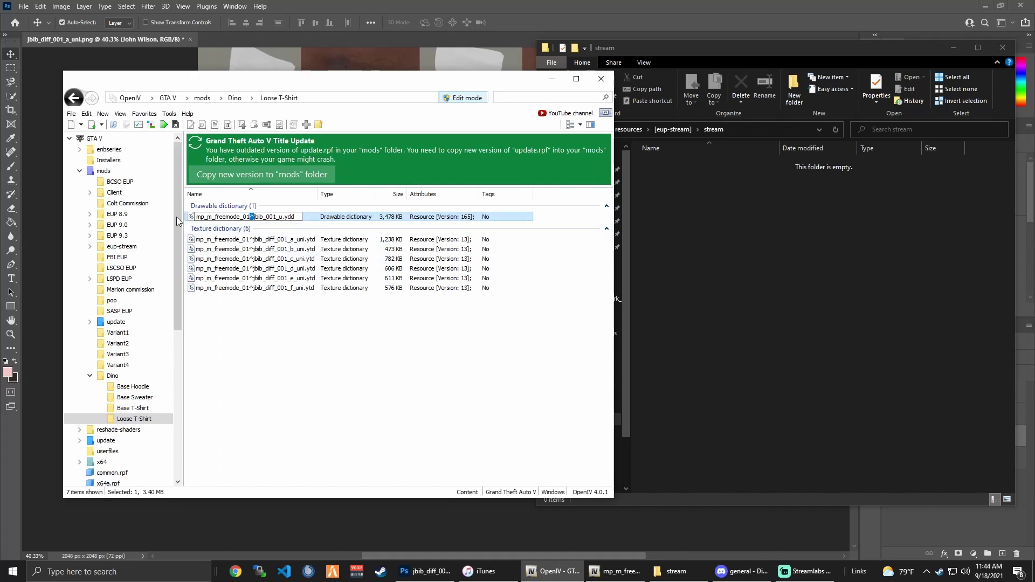
click(195, 216)
drag(248, 219, 261, 221)
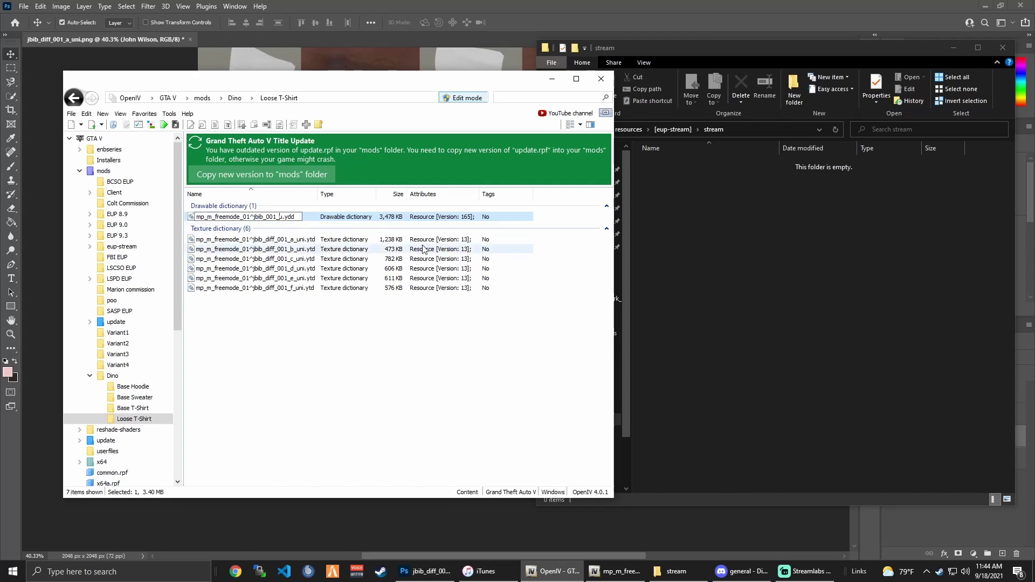
key(Return)
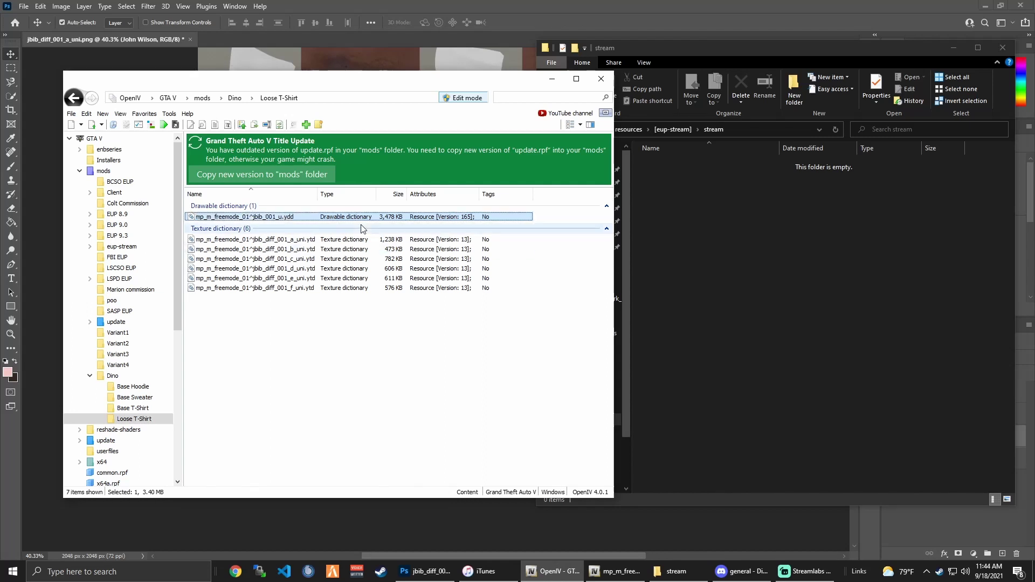
Copy mp_m_freemode_01^jbib_001_u.ydd and mp_m_freemode_01^jbib_diff_001_a_uni.ytd into the stream folder and widen its name column to fit the full file names
click(319, 240)
ctrl+click(285, 217)
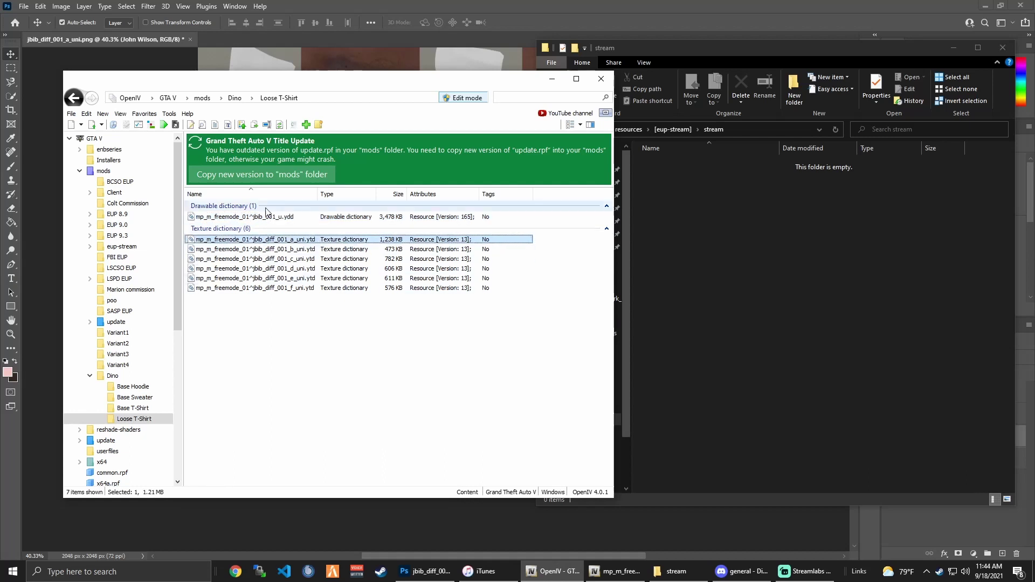
drag(579, 249, 793, 267)
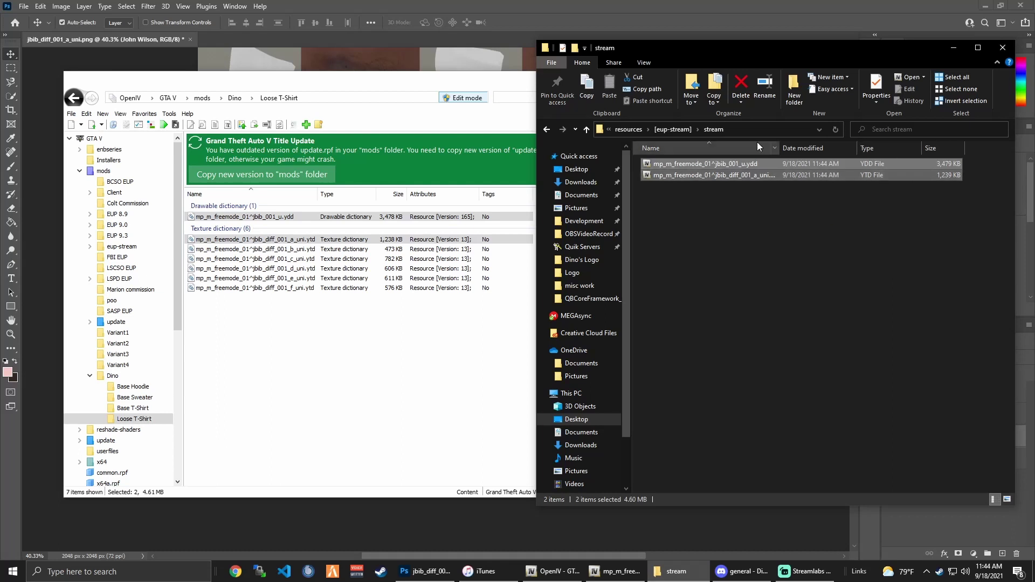
double_click(780, 147)
click(720, 339)
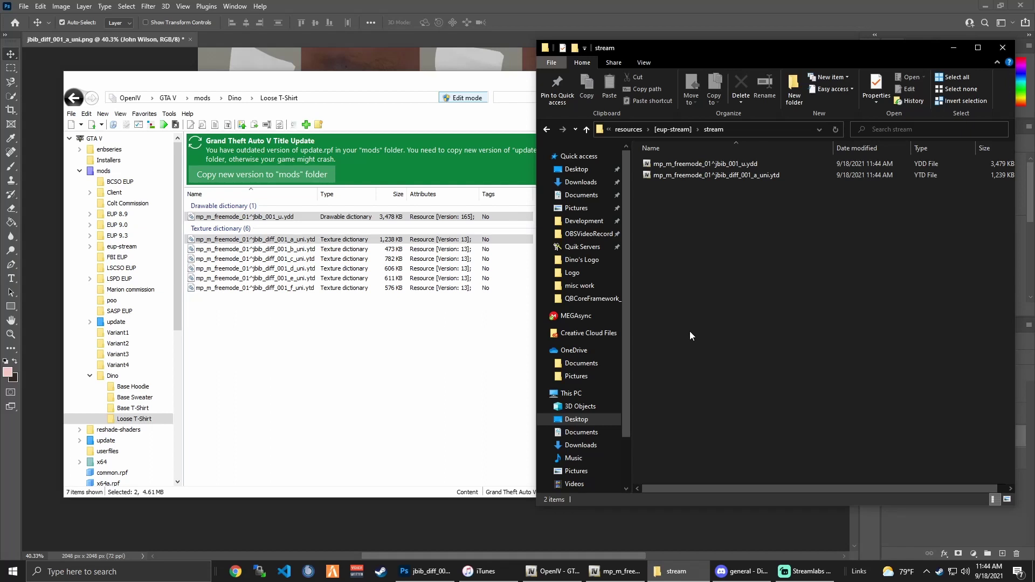
click(342, 352)
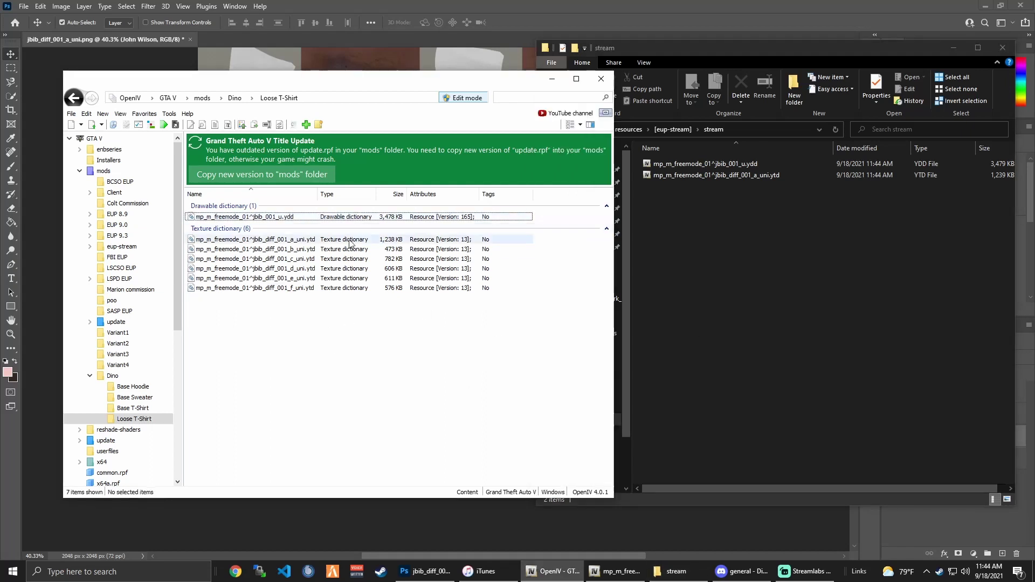
drag(279, 370, 233, 213)
drag(303, 410, 229, 209)
drag(349, 380, 286, 209)
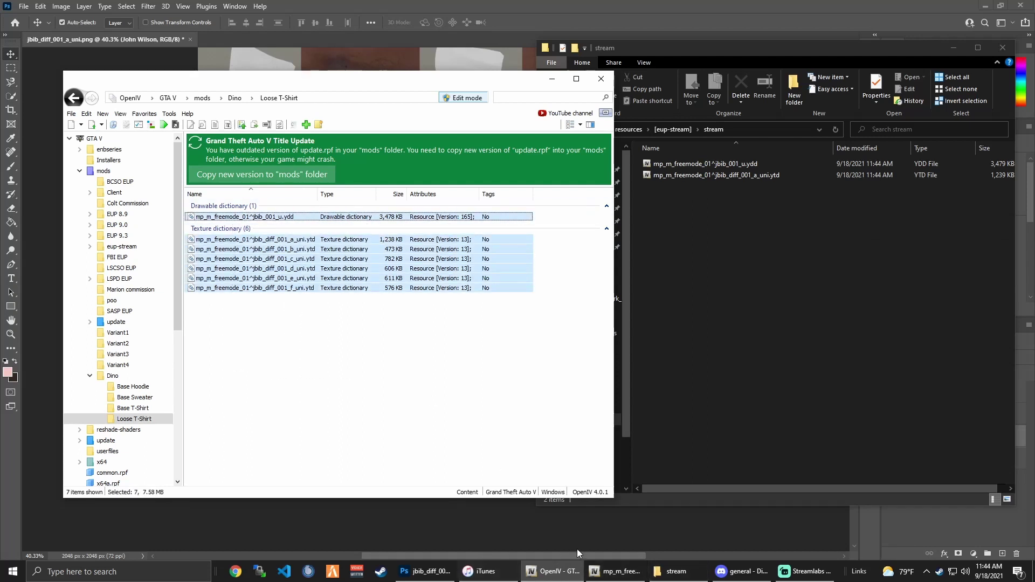
Switch to Google Chrome and search the web for "gtav mods loose shirt"
click(241, 575)
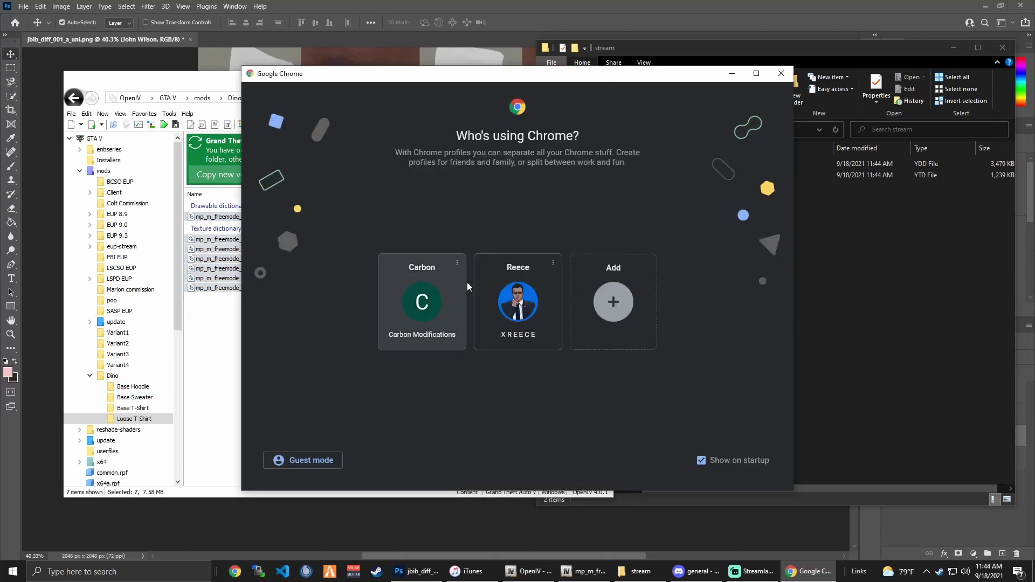
click(503, 296)
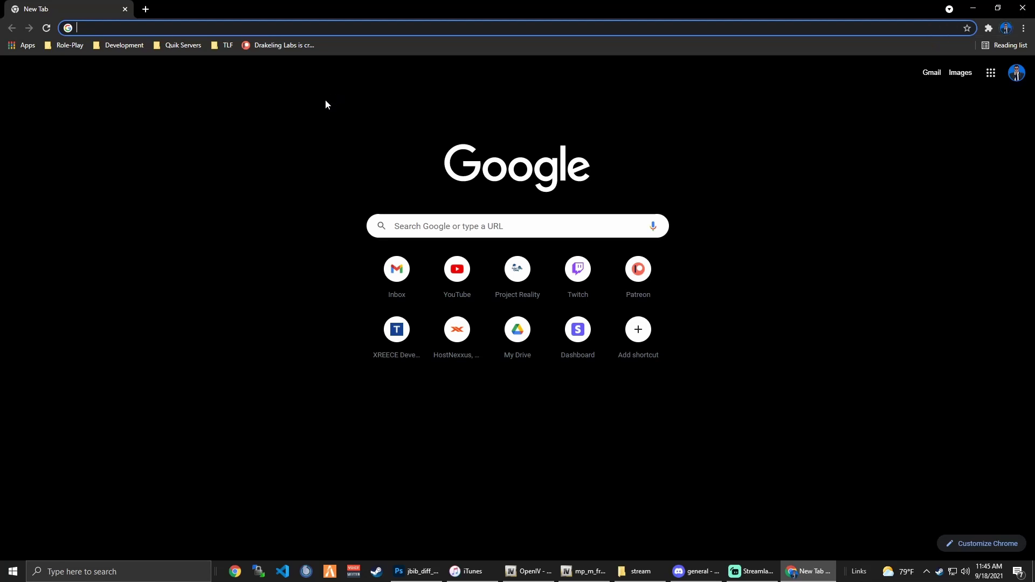
text(gtav mods loose shirt)
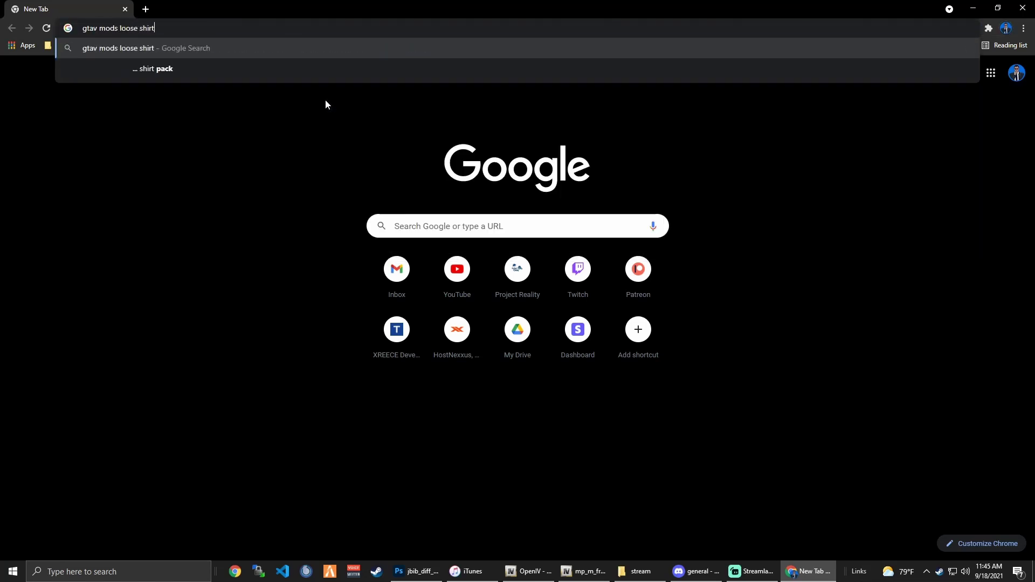
key(Return)
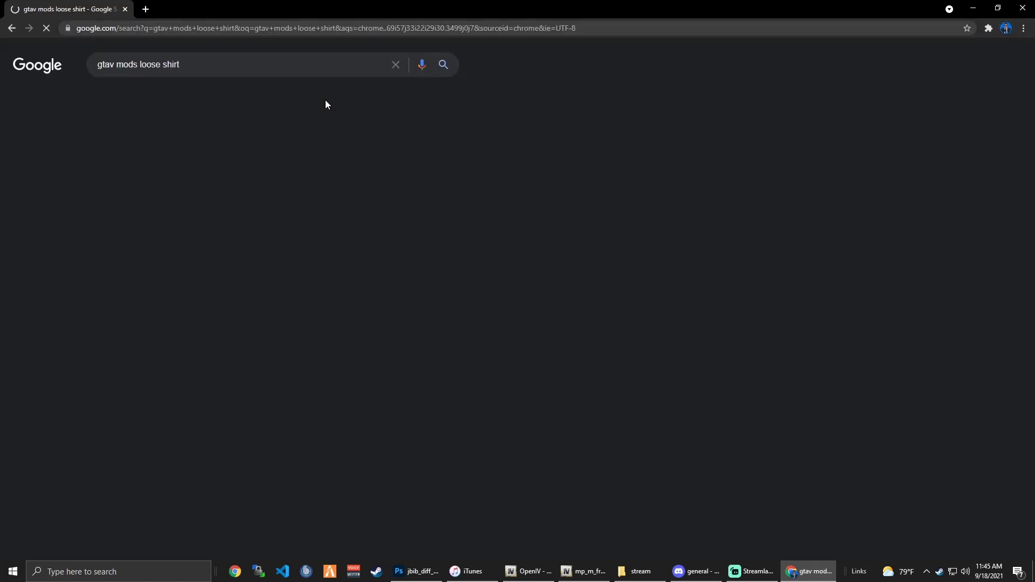
Open the GTA5-Mods page of Loose Shirt by Protrikk [MP Male / FiveM] from the image results and download the mod
scroll(181, 155, down, 5)
scroll(180, 155, down, 6)
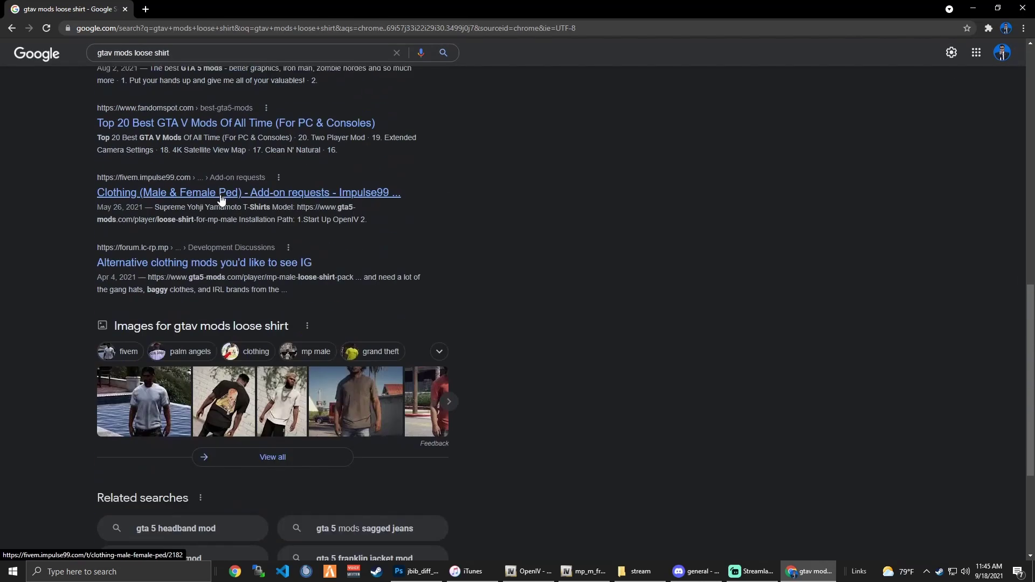
click(165, 380)
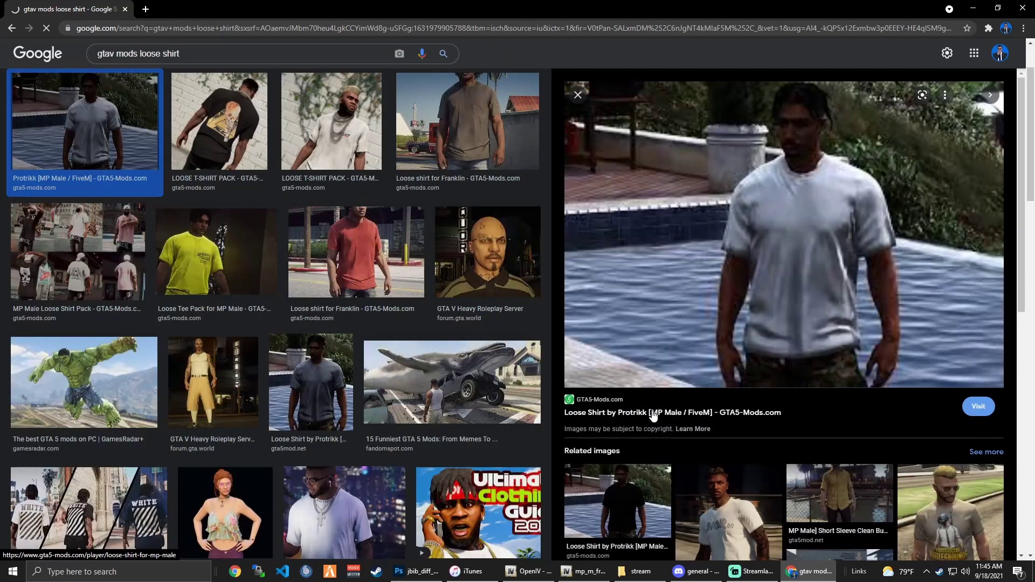
click(651, 413)
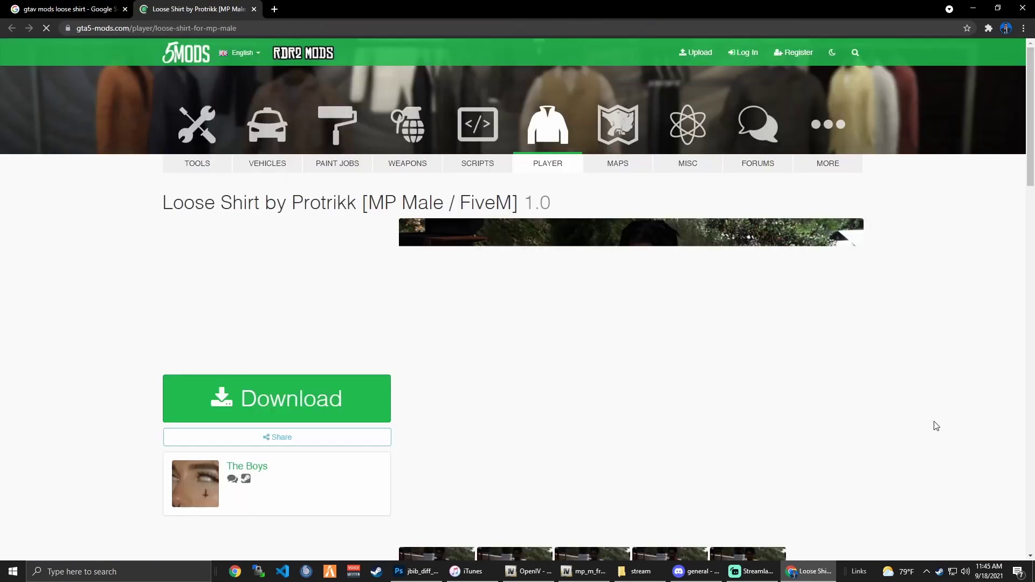
scroll(254, 224, down, 2)
click(279, 296)
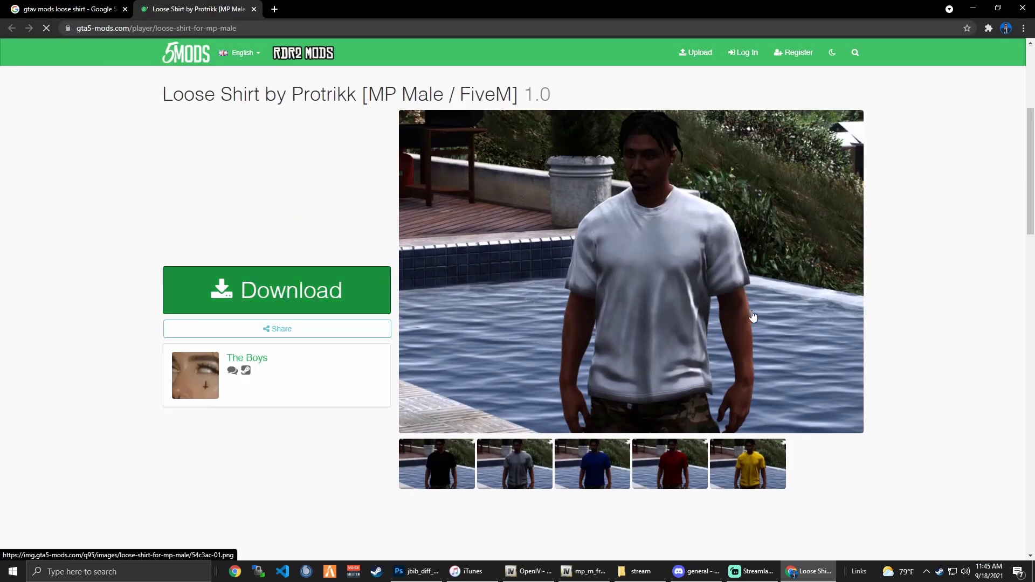
click(566, 422)
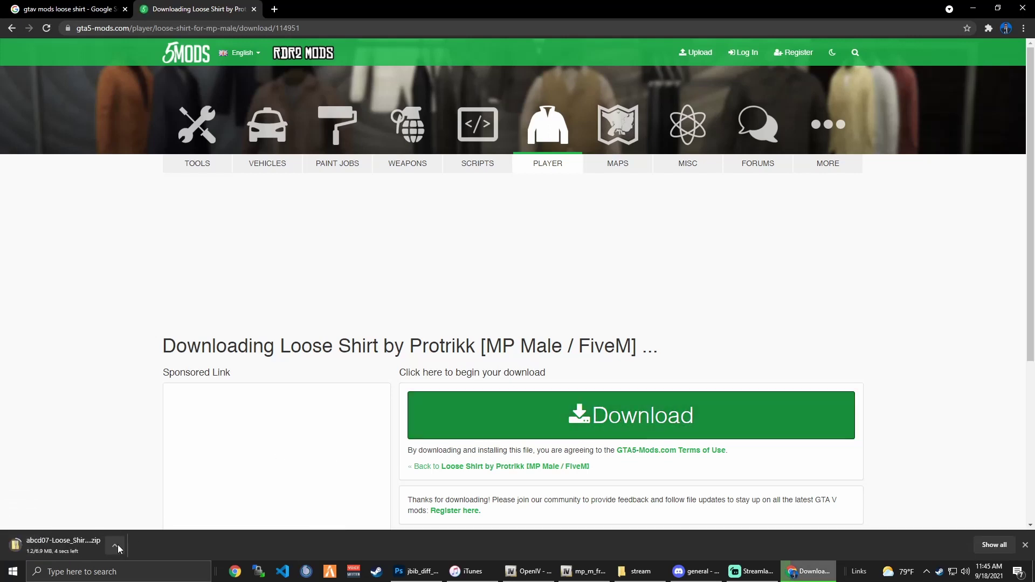
Show the downloaded abcd07-Loose_Shirt_MP.zip in File Explorer and extract it into a folder of the same name in Downloads
click(118, 544)
click(142, 510)
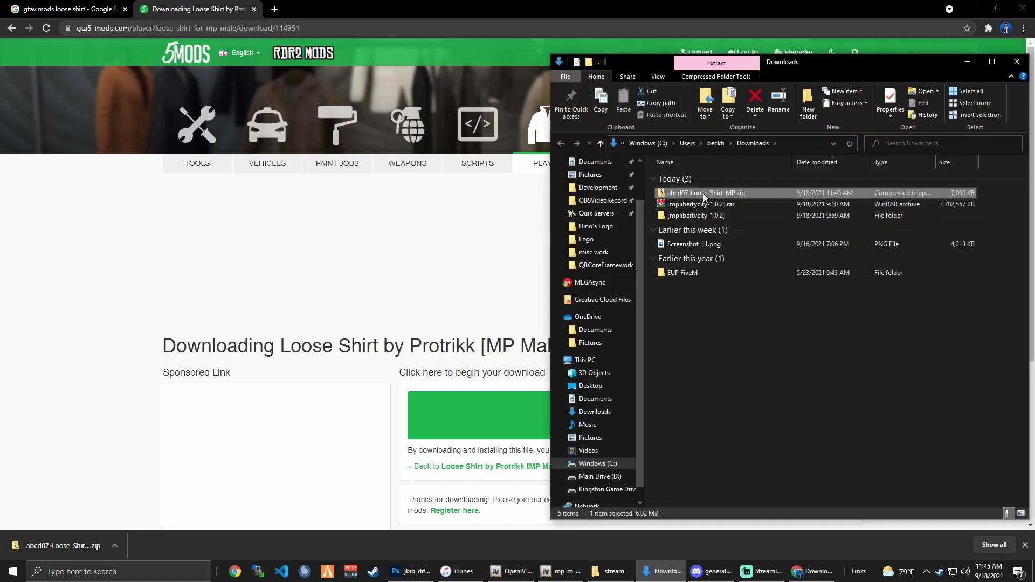
right_click(703, 197)
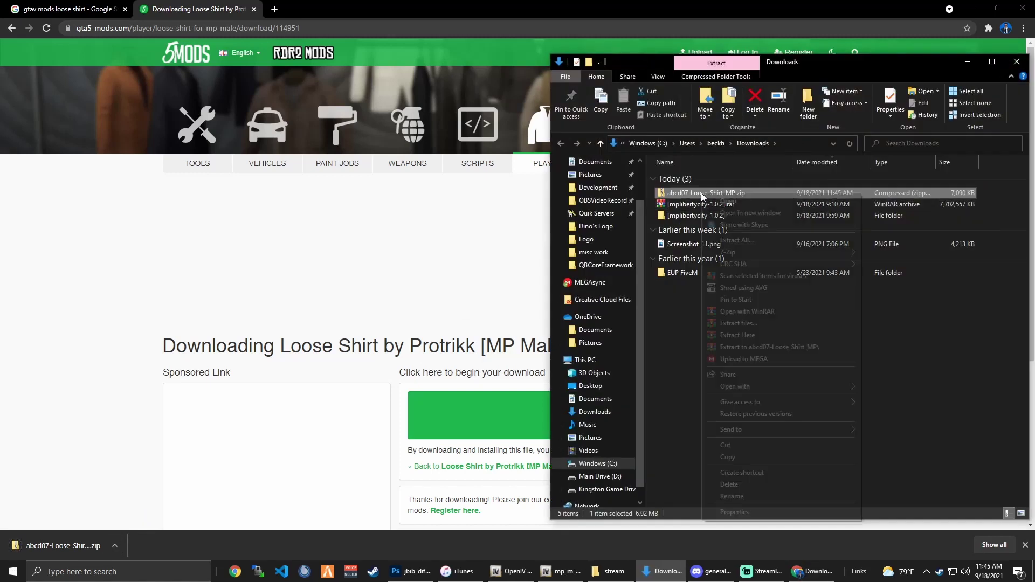
click(756, 348)
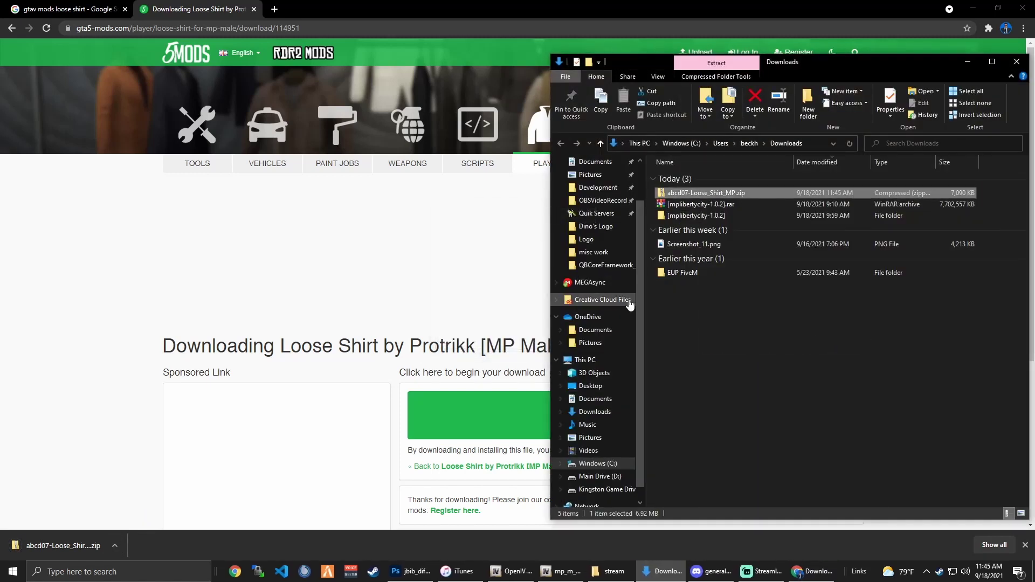
Open the extracted abcd07-Loose_Shirt_MP folder in Downloads and move its window nearer the centre of the desktop
double_click(719, 194)
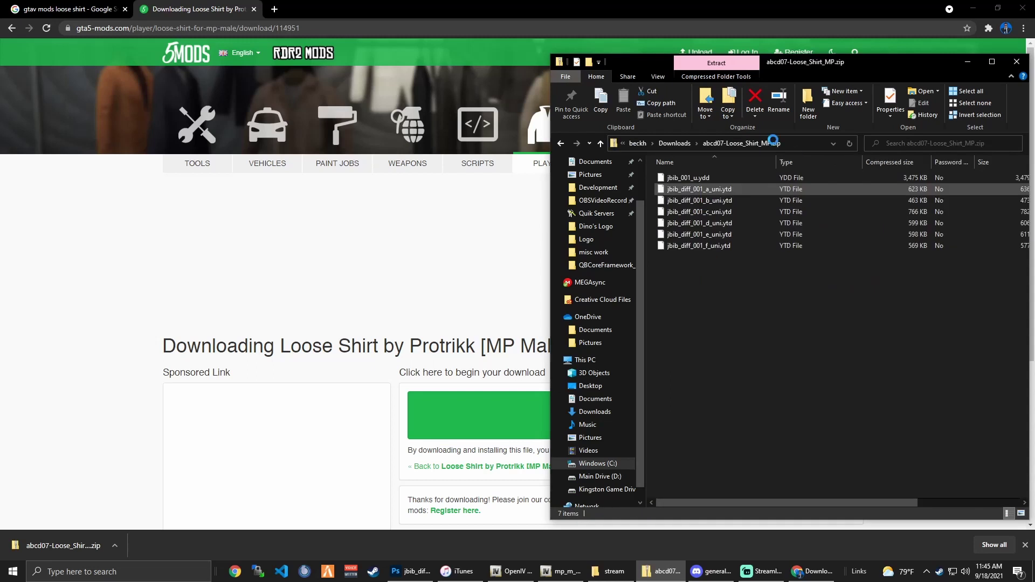
click(755, 143)
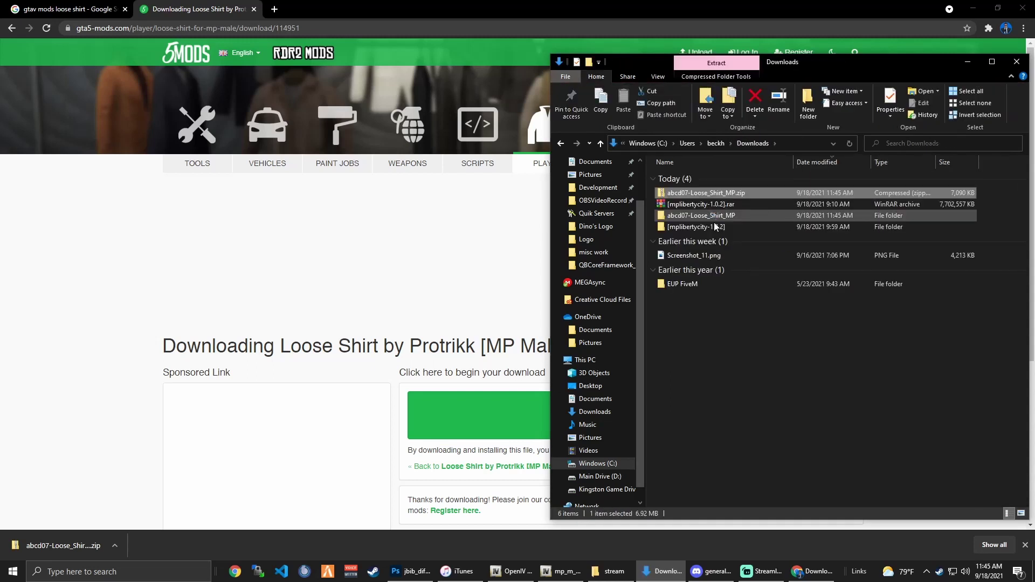
double_click(881, 213)
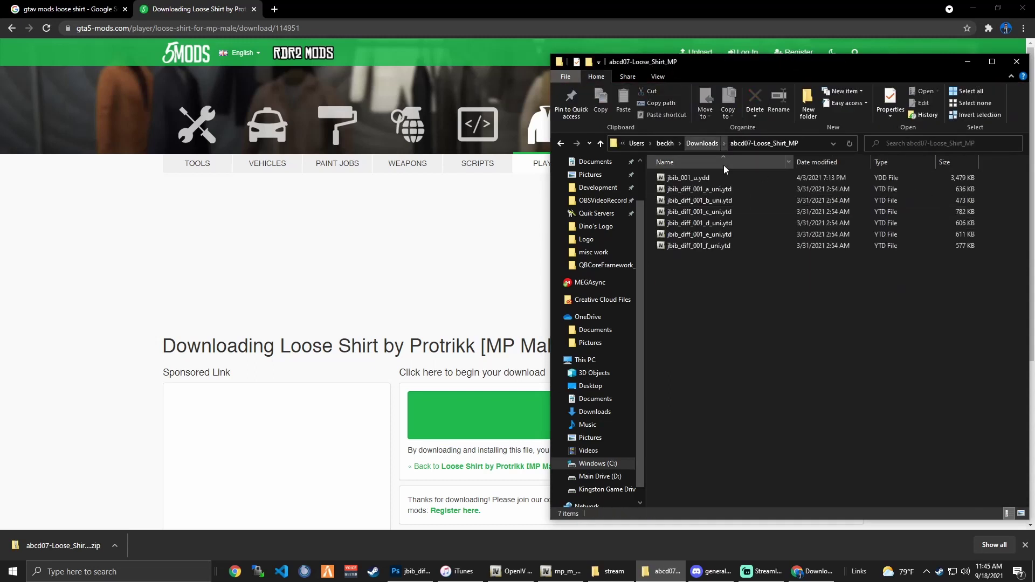
drag(714, 64, 485, 46)
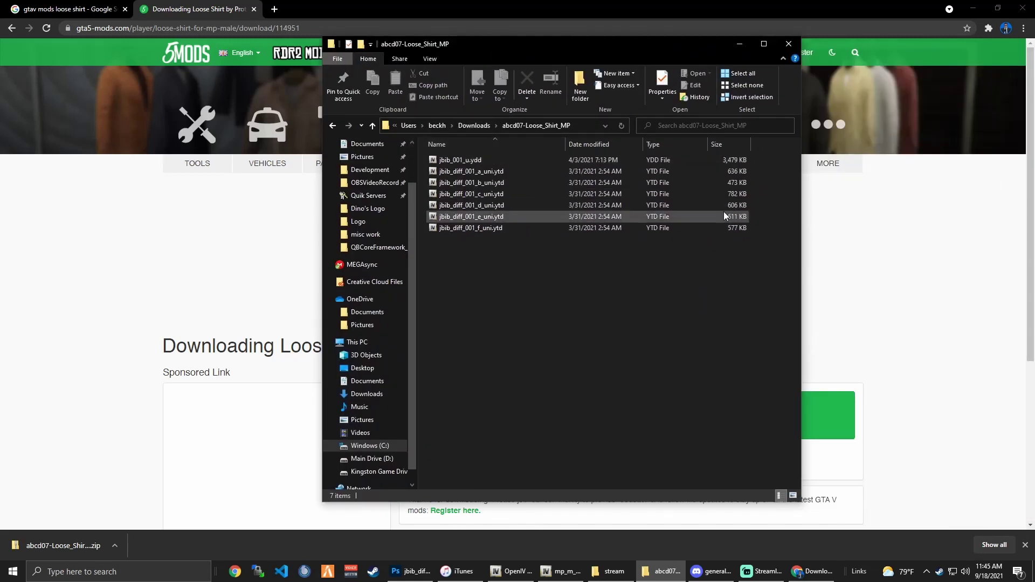
Dismiss the browser's download bar, minimise Google Chrome and select all the shirt files in the extracted folder
click(1025, 546)
click(973, 7)
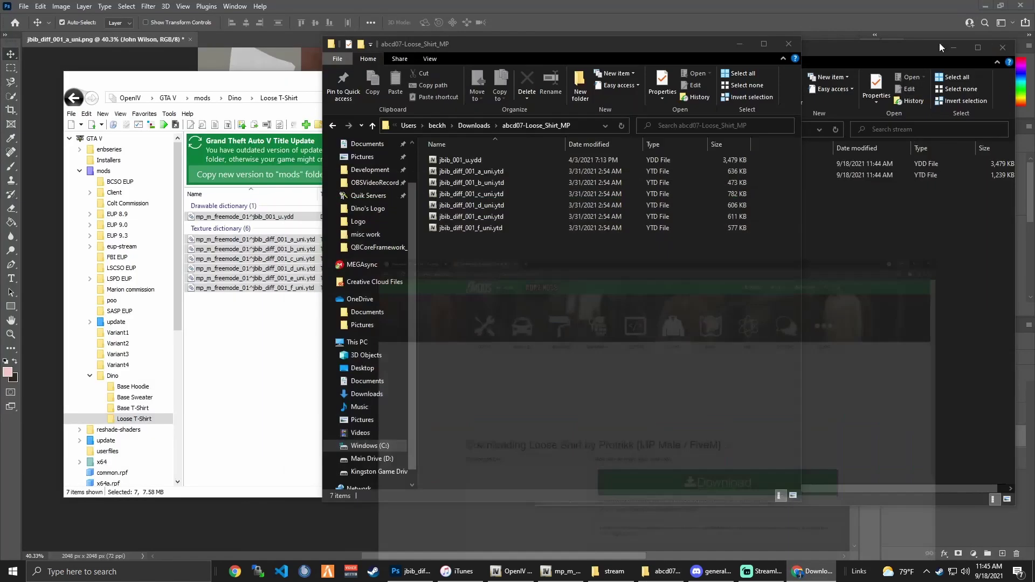
drag(533, 336, 494, 189)
drag(558, 204, 499, 164)
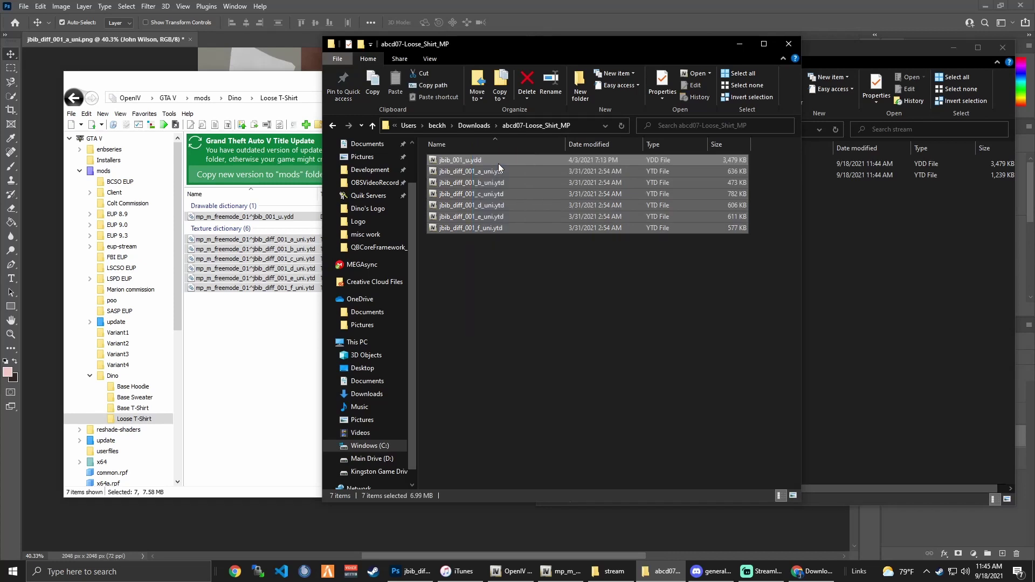
Switch to Google Chrome, return to the Loose Shirt mod page and copy mp_m_freemode_01 from the installation path in its description
click(811, 572)
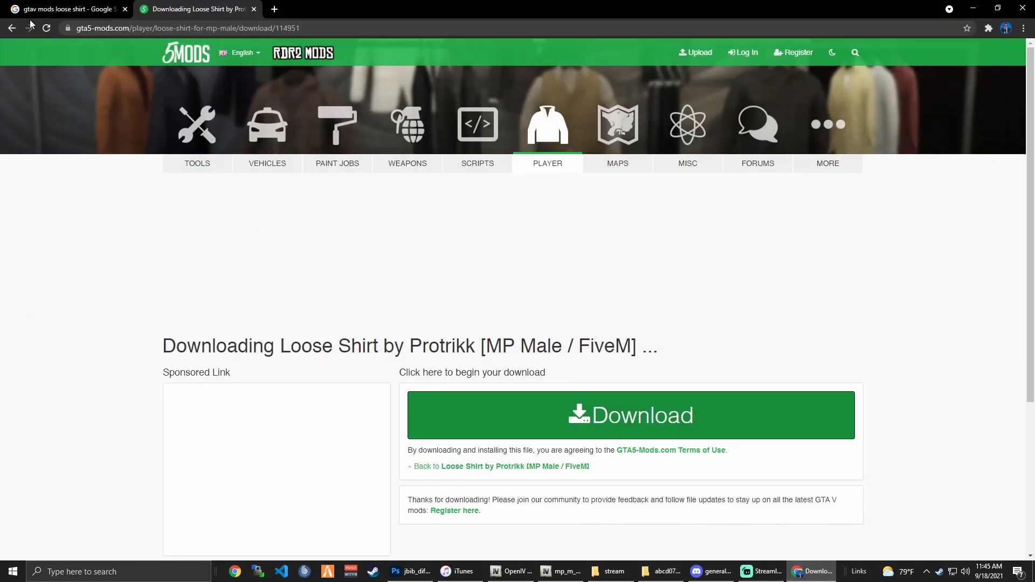
click(12, 28)
scroll(640, 277, down, 5)
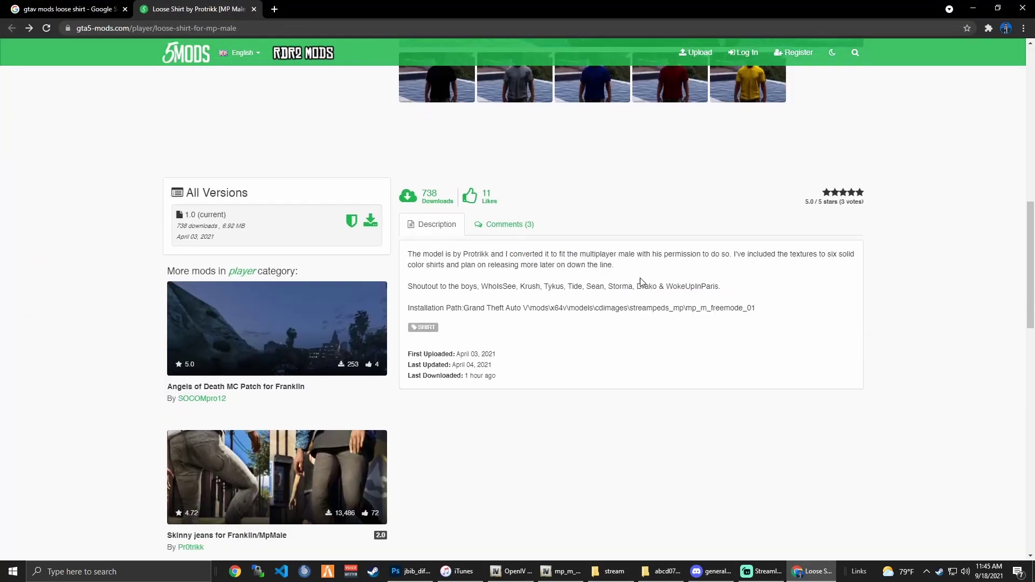
drag(764, 304, 685, 304)
key(ctrl+c)
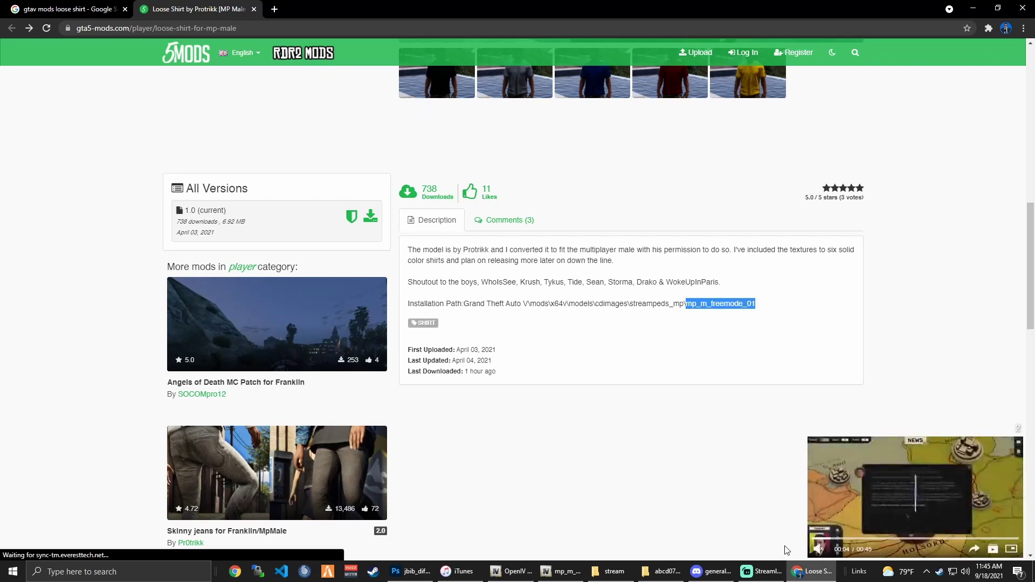
Switch to File Explorer and rename jbib_001_u.ydd as mp_m_freemode_01^jbib_001_u.ydd in the extracted folder
click(662, 571)
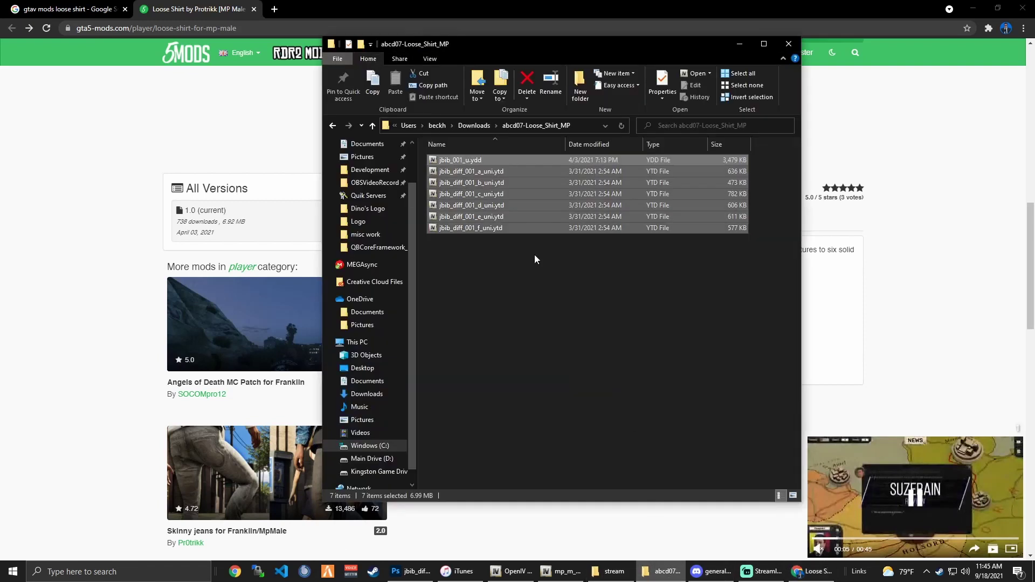
click(463, 161)
right_click(462, 161)
click(520, 425)
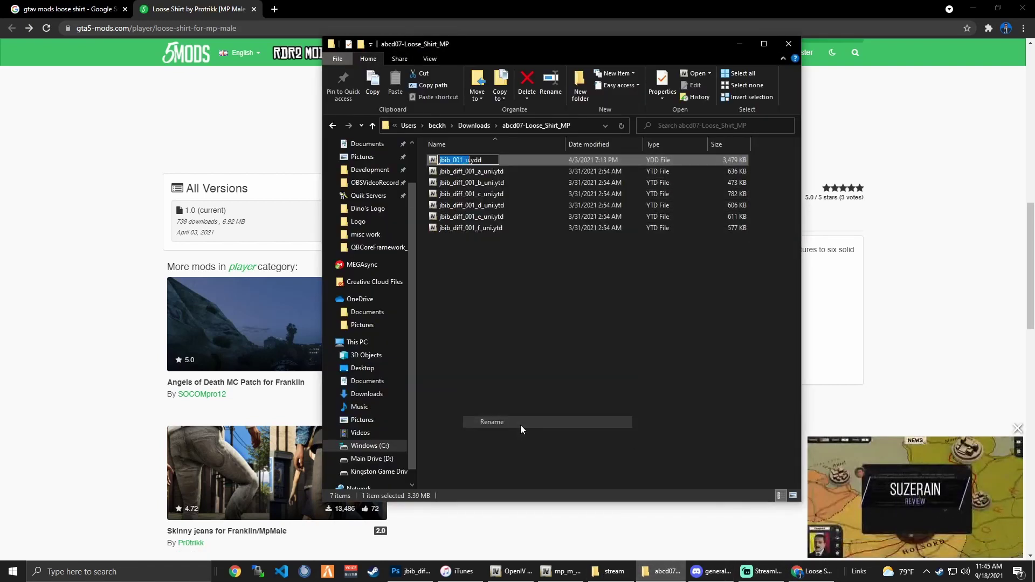
key(Home)
key(ctrl+v)
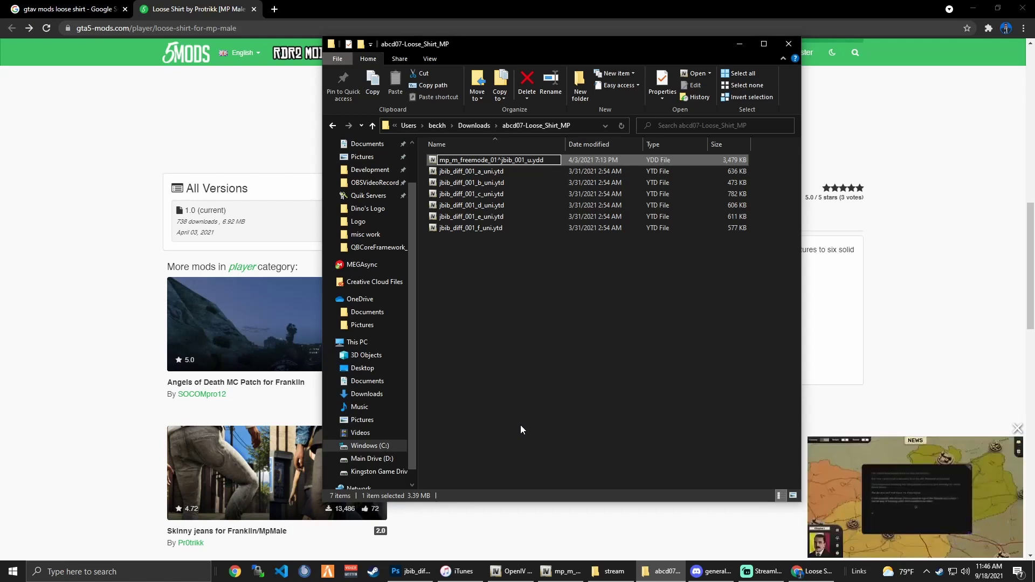
key(Return)
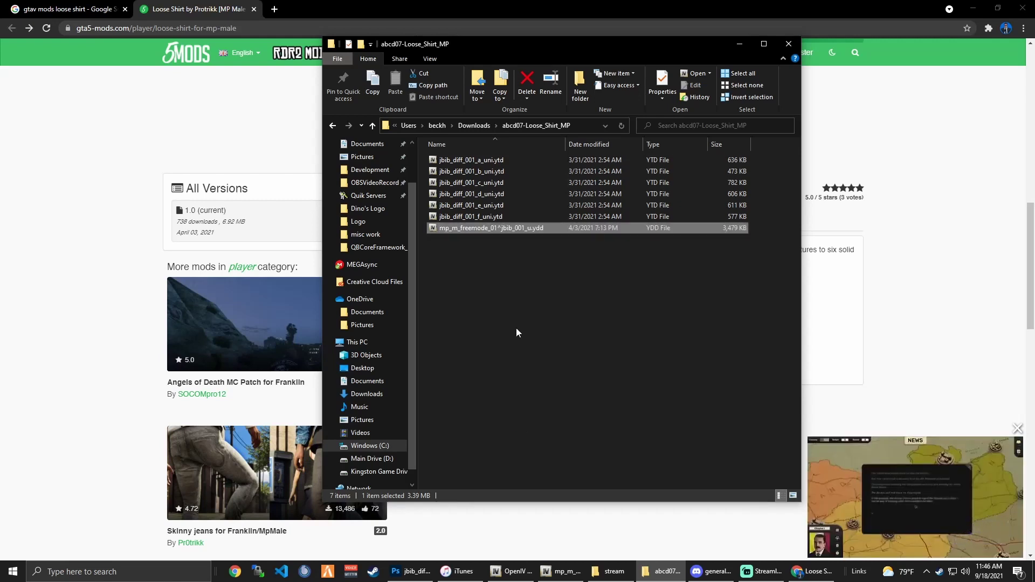
Rename jbib_diff_001_a_uni.ytd as mp_m_freemode_01^jbib_diff_001_a_uni.ytd
click(475, 158)
right_click(475, 157)
click(522, 422)
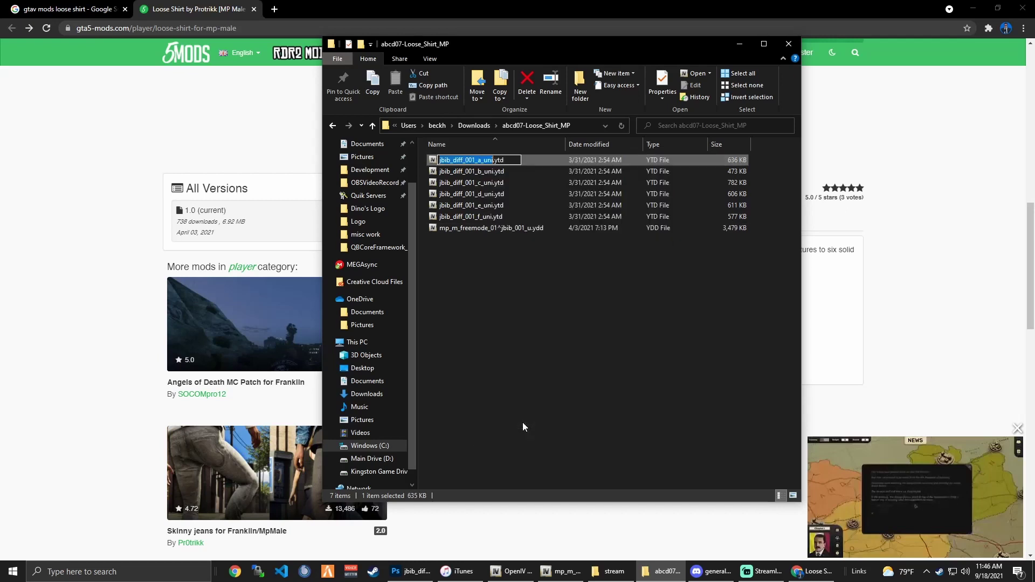
key(Home)
text(mp_m_freemode_01^)
key(Return)
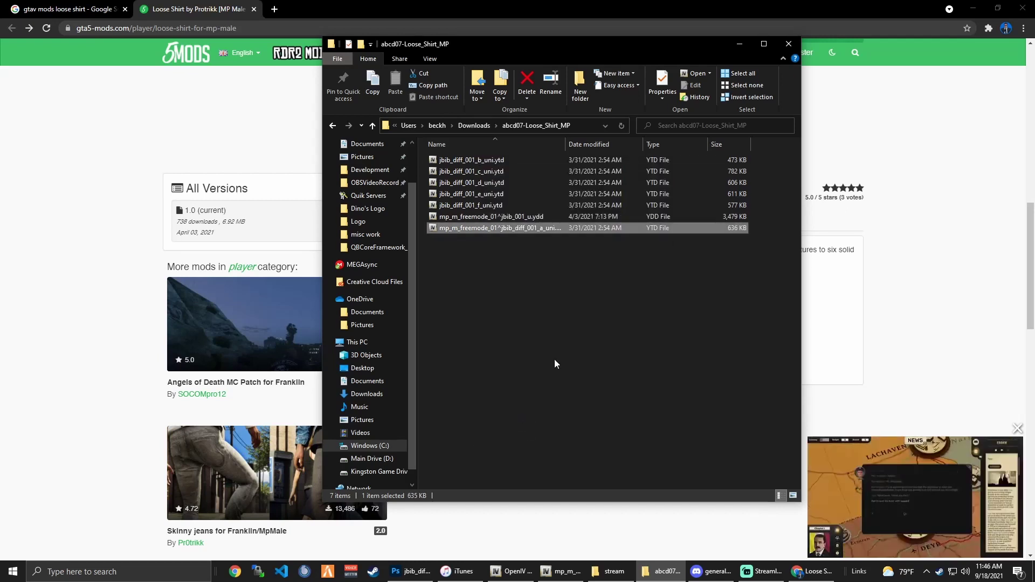
Widen the name column to fit the full file names and briefly highlight the two files with the mp_m_freemode_01^ prefix
click(555, 339)
drag(565, 138, 599, 138)
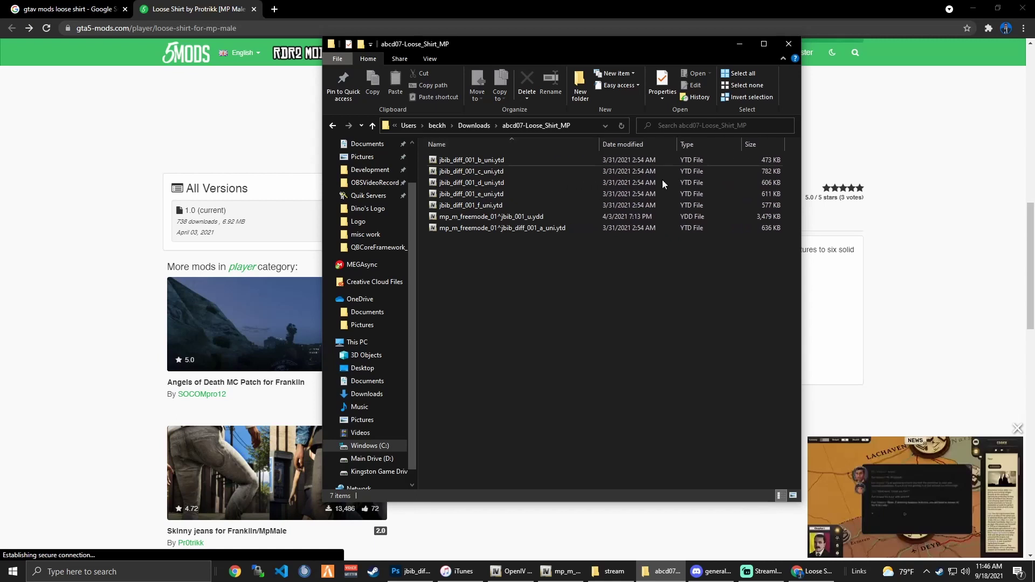
drag(612, 302, 522, 218)
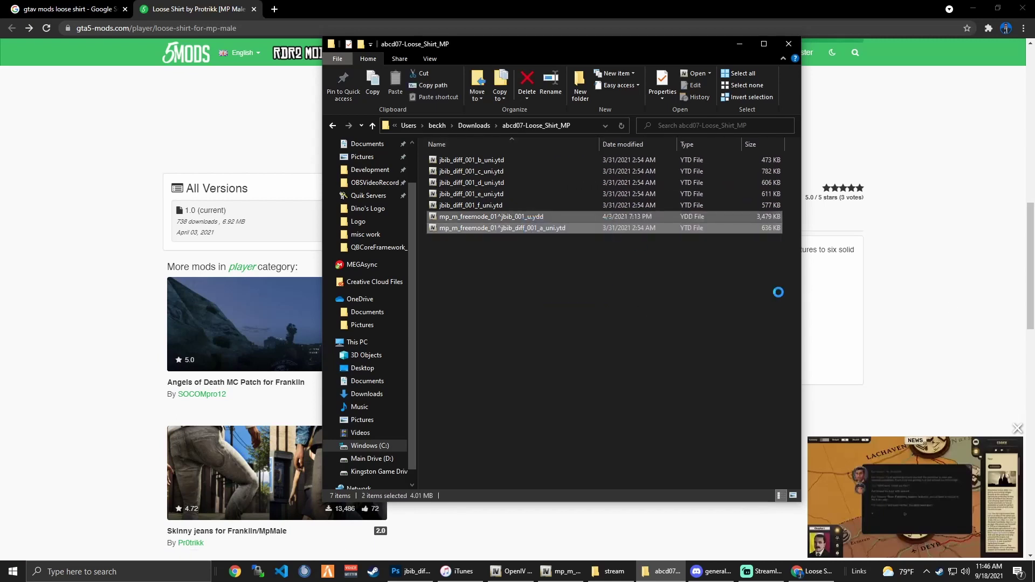
click(709, 281)
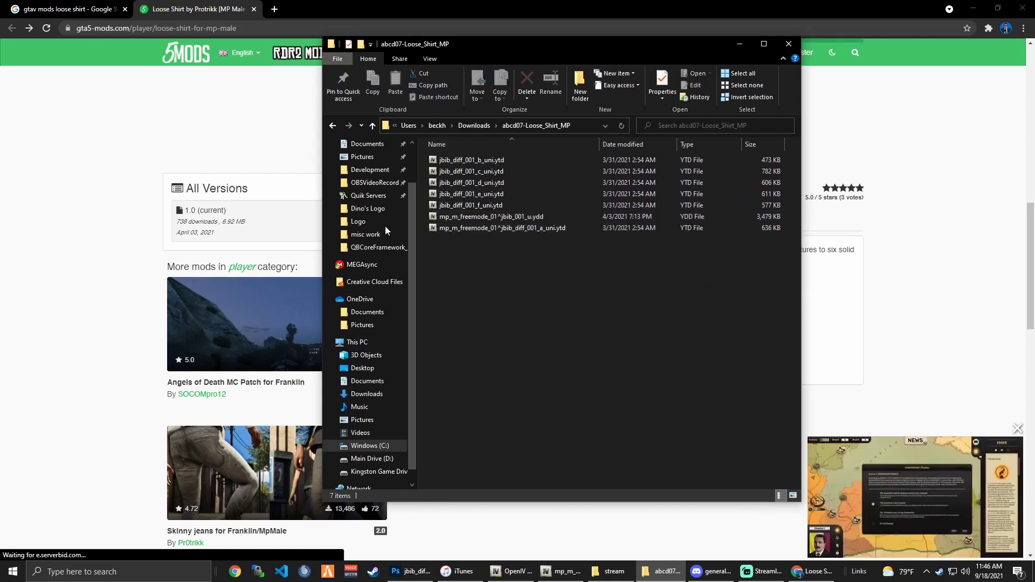